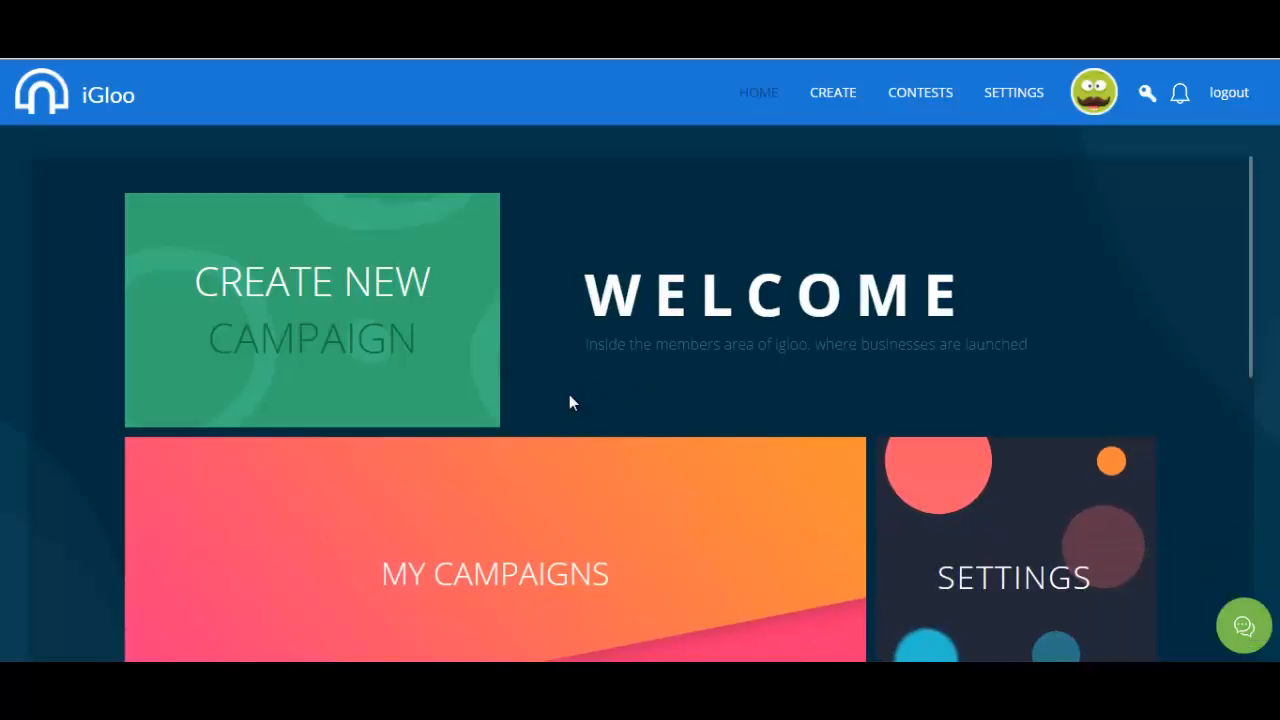
Create a new campaign named "Test 23".
scroll(686, 320, "down", 2)
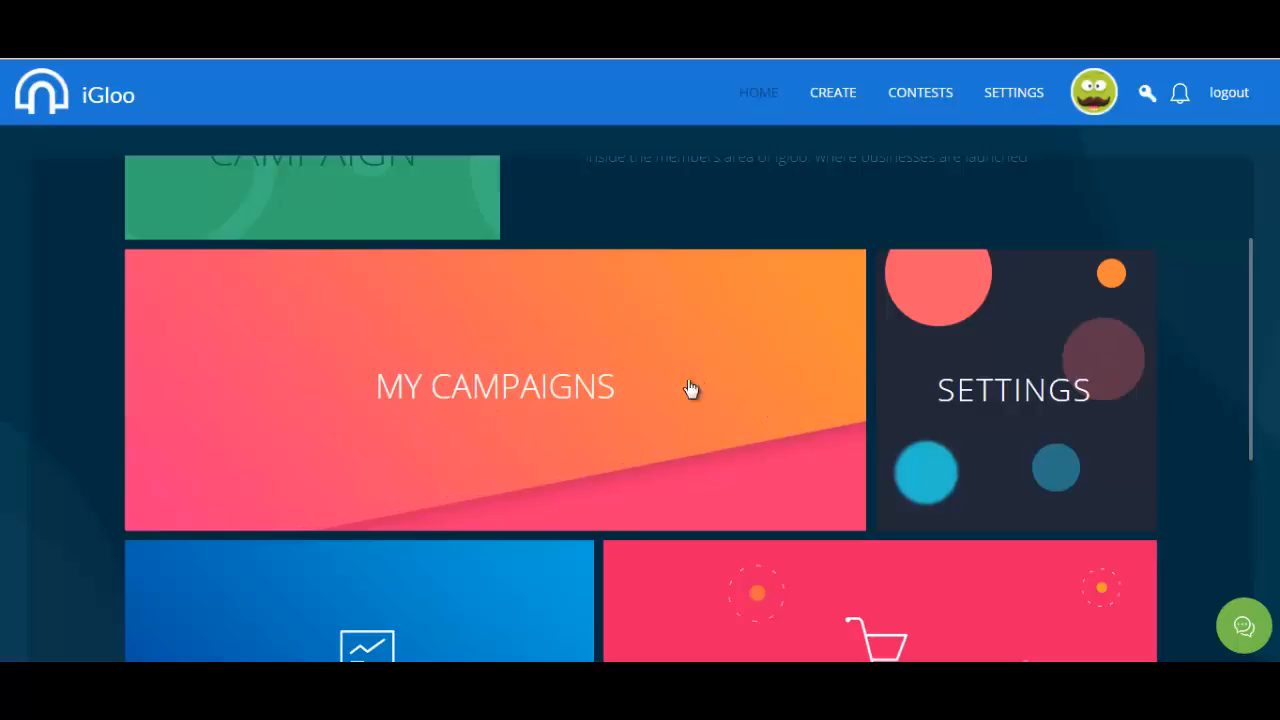
scroll(520, 397, "down", 5)
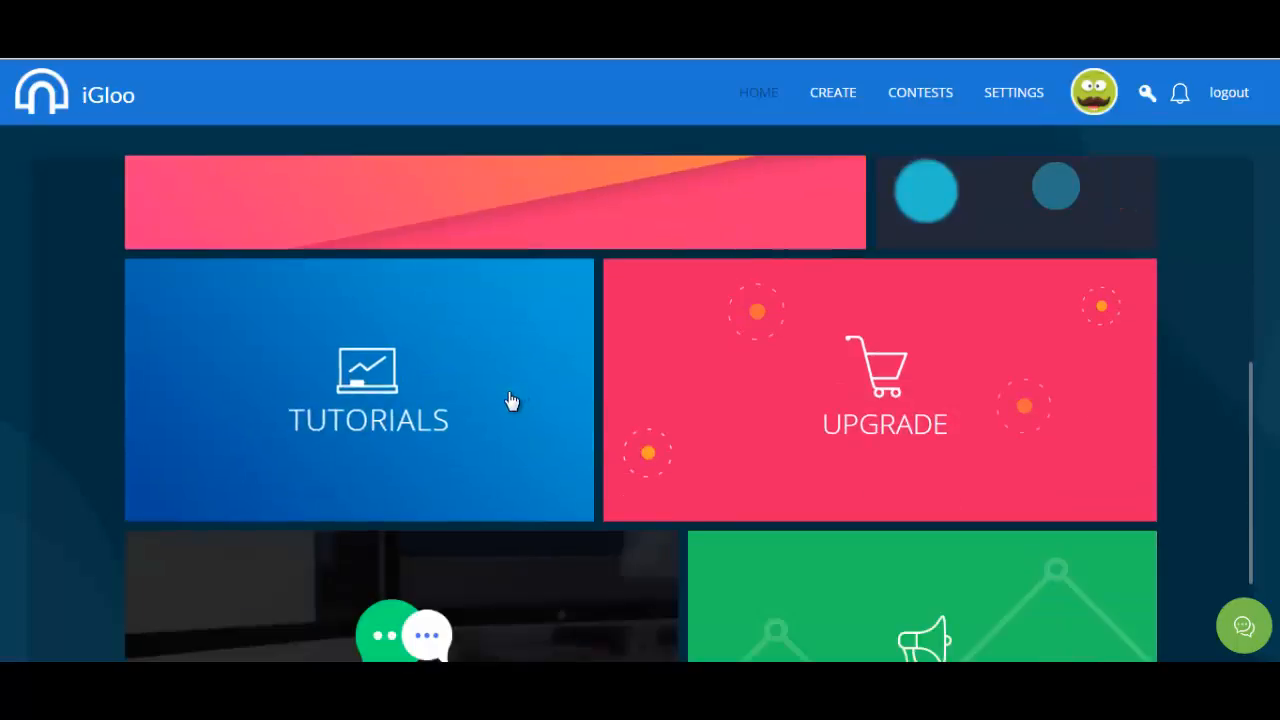
scroll(502, 416, "up", 6)
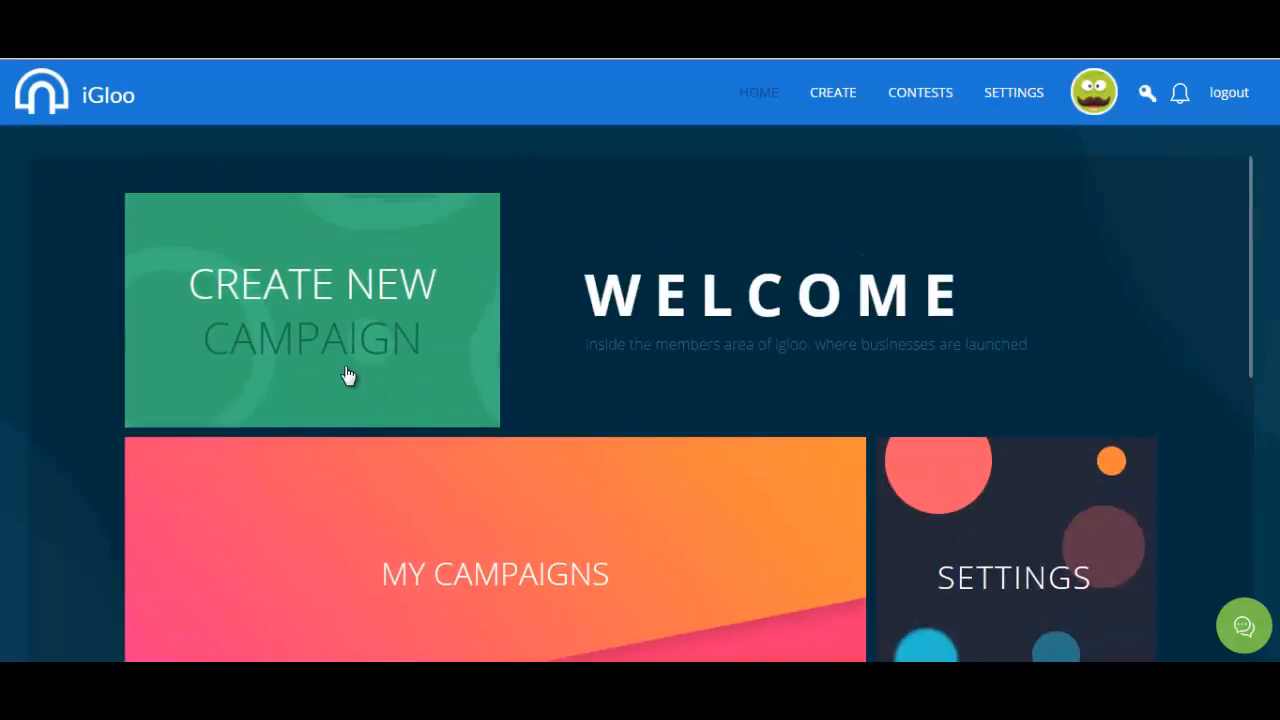
scroll(600, 318, "down", 3)
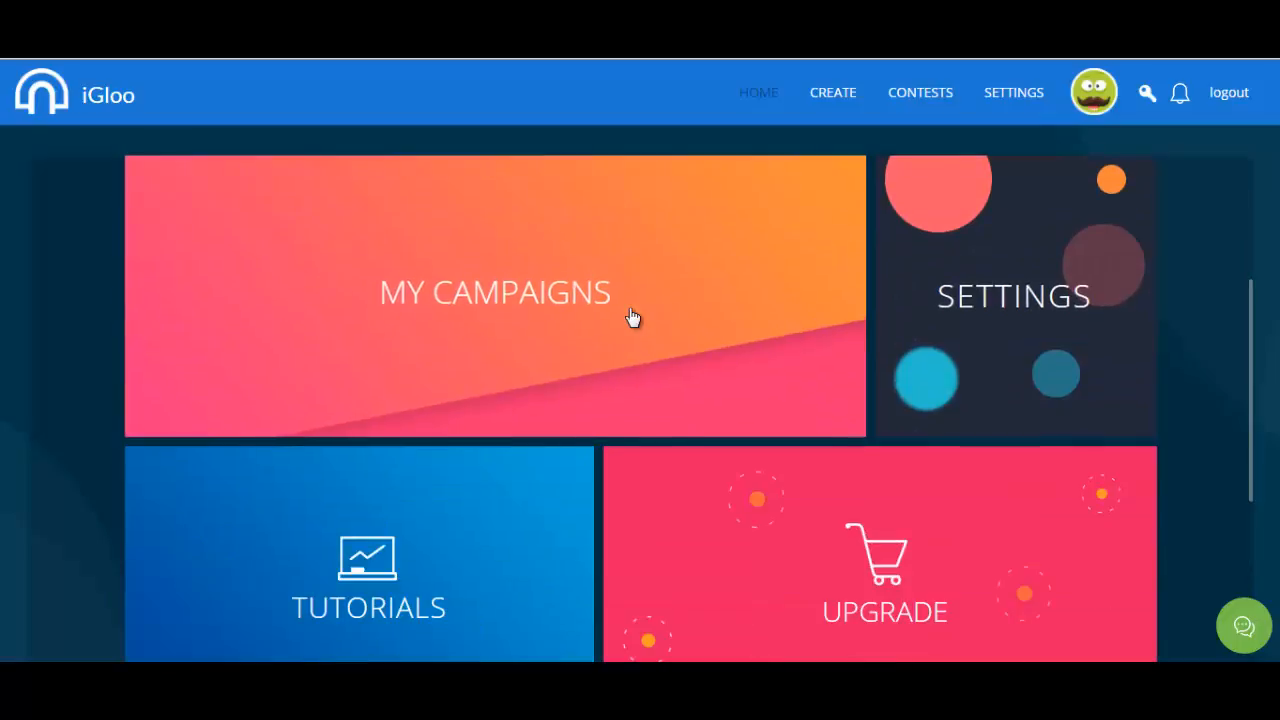
scroll(629, 309, "up", 3)
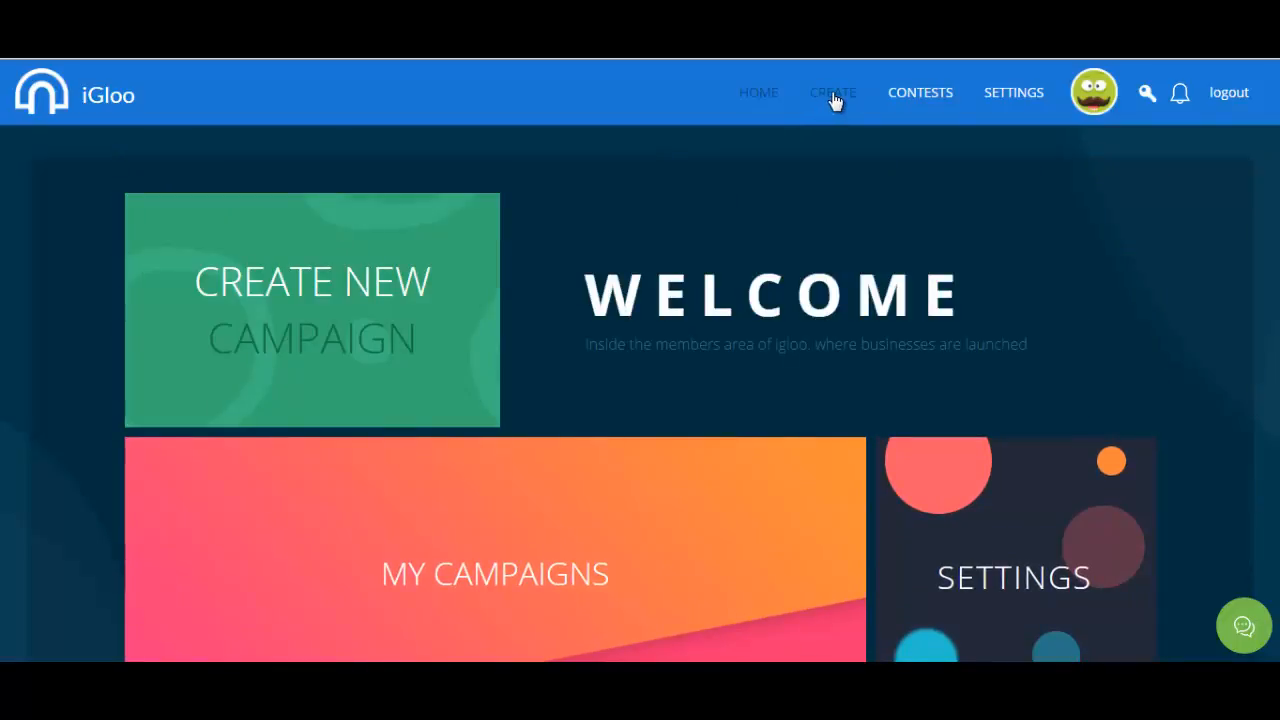
left_click(271, 343)
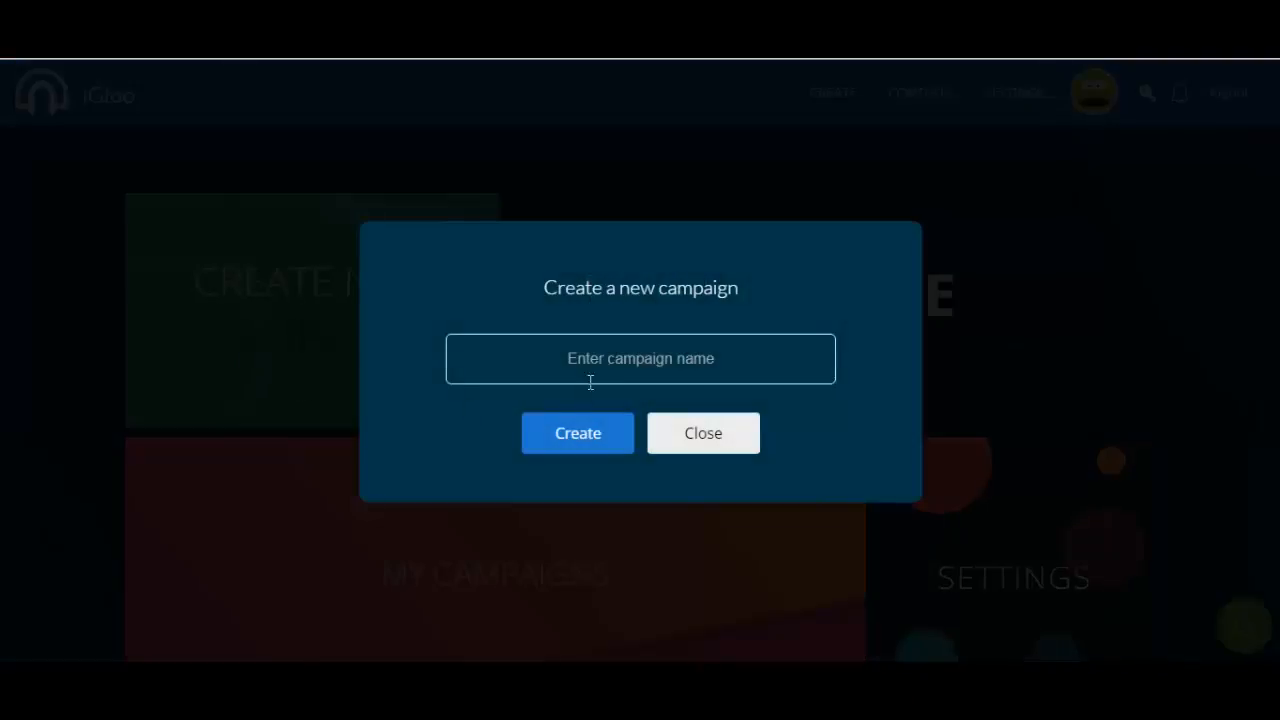
left_click(614, 366)
type("Test")
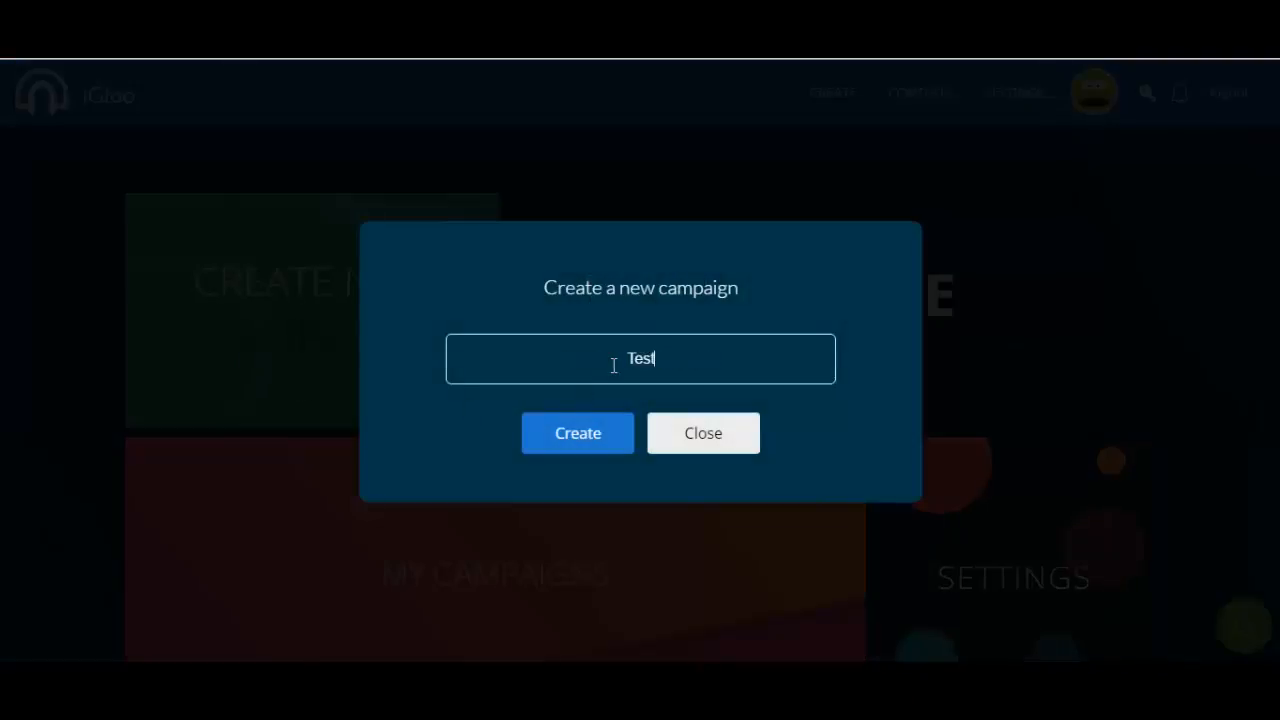
type(" 23")
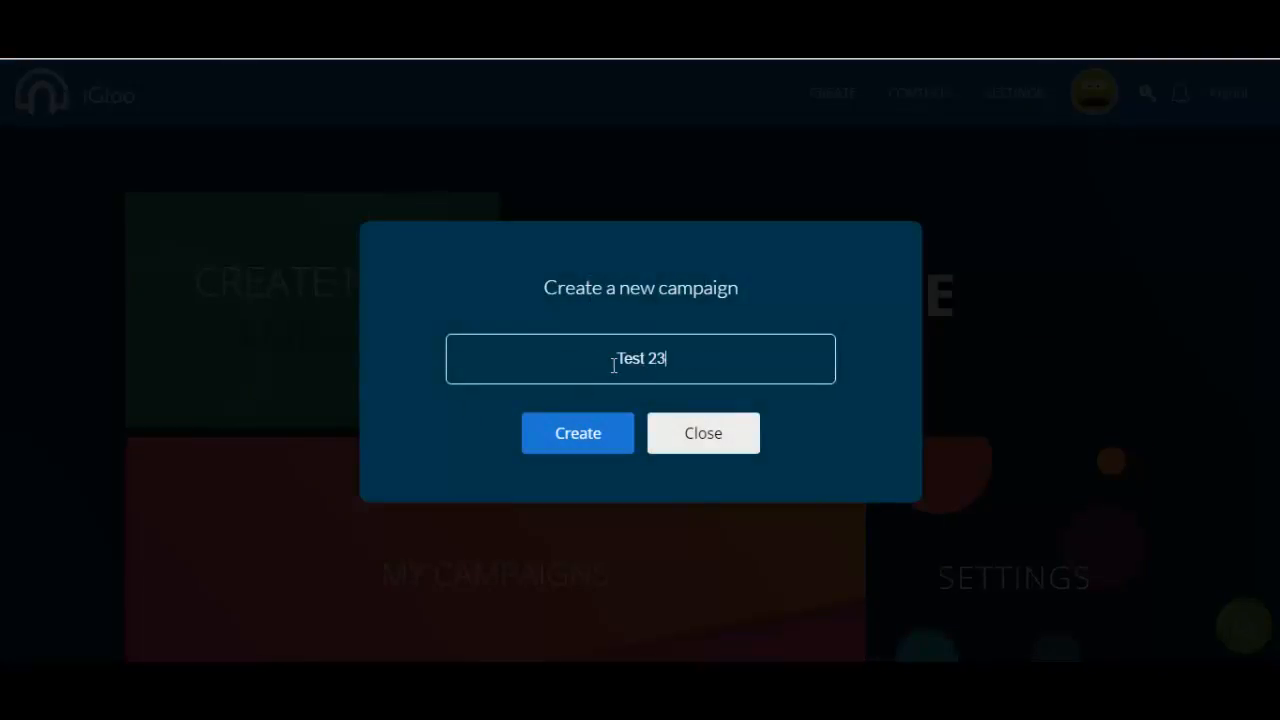
left_click(595, 450)
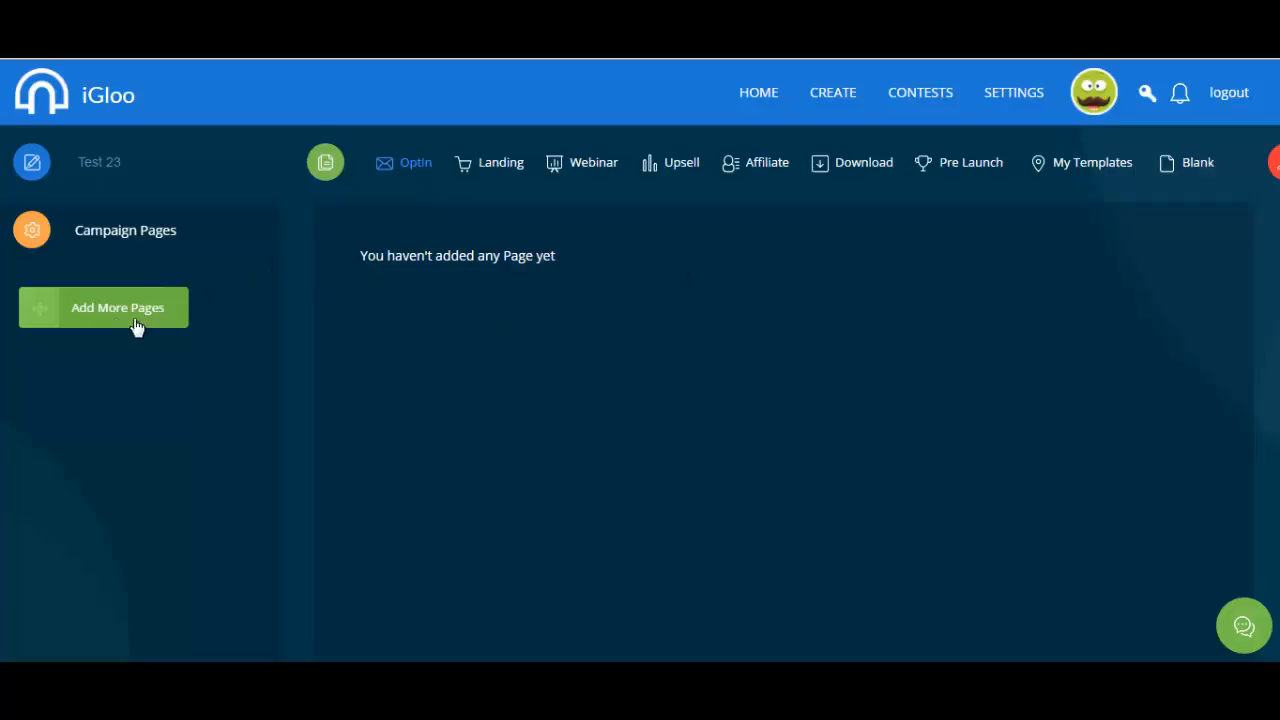
Add a page to the Test 23 campaign and browse the Optin template collection for it.
left_click(510, 171)
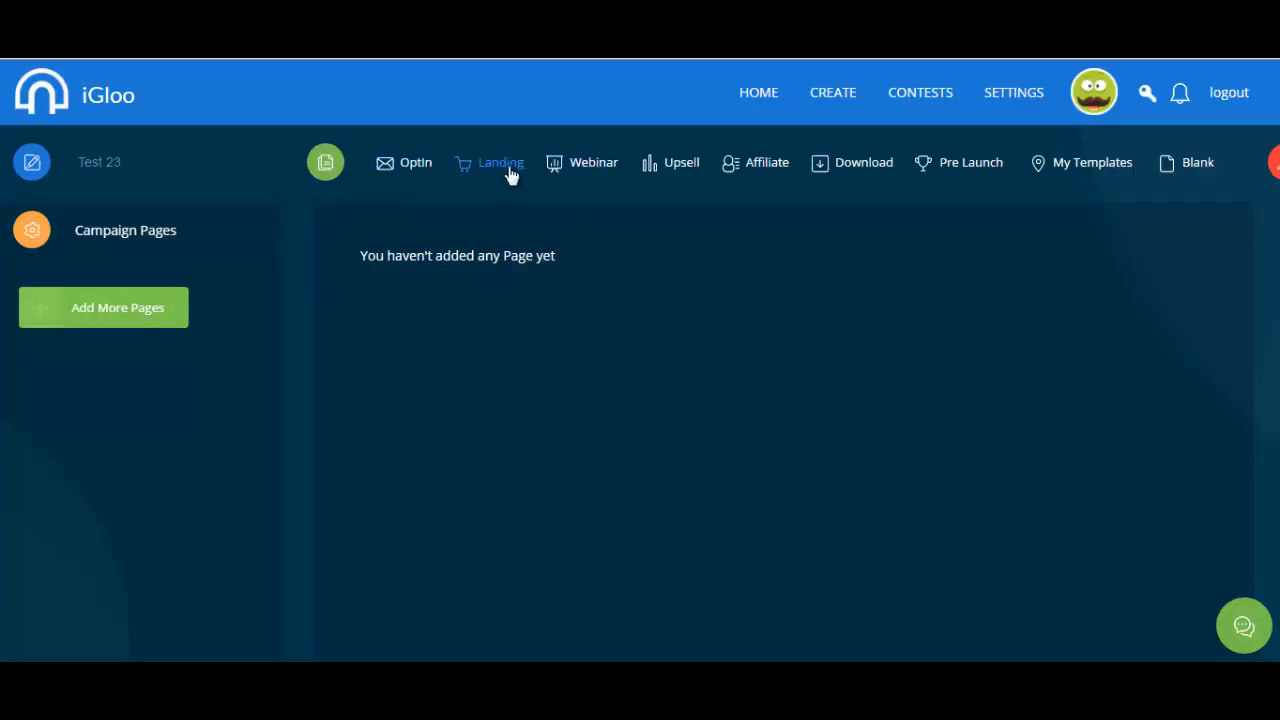
left_click(134, 316)
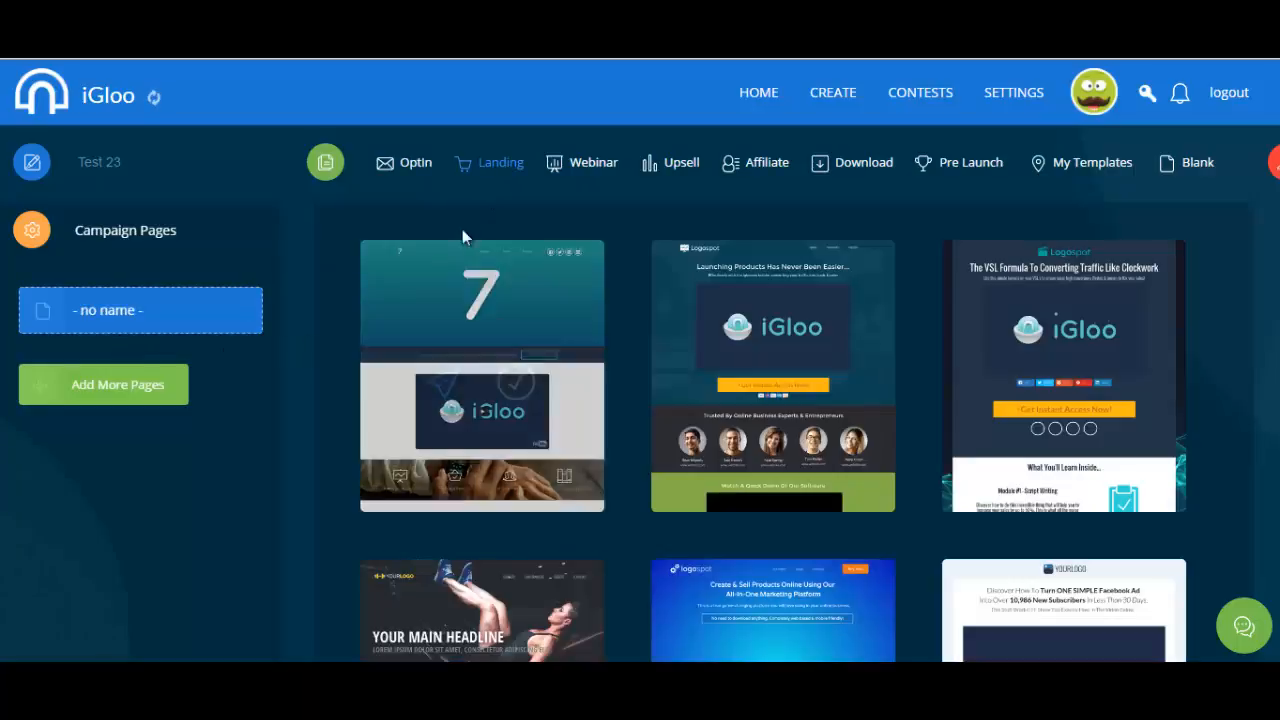
left_click(409, 170)
scroll(470, 300, "down", 2)
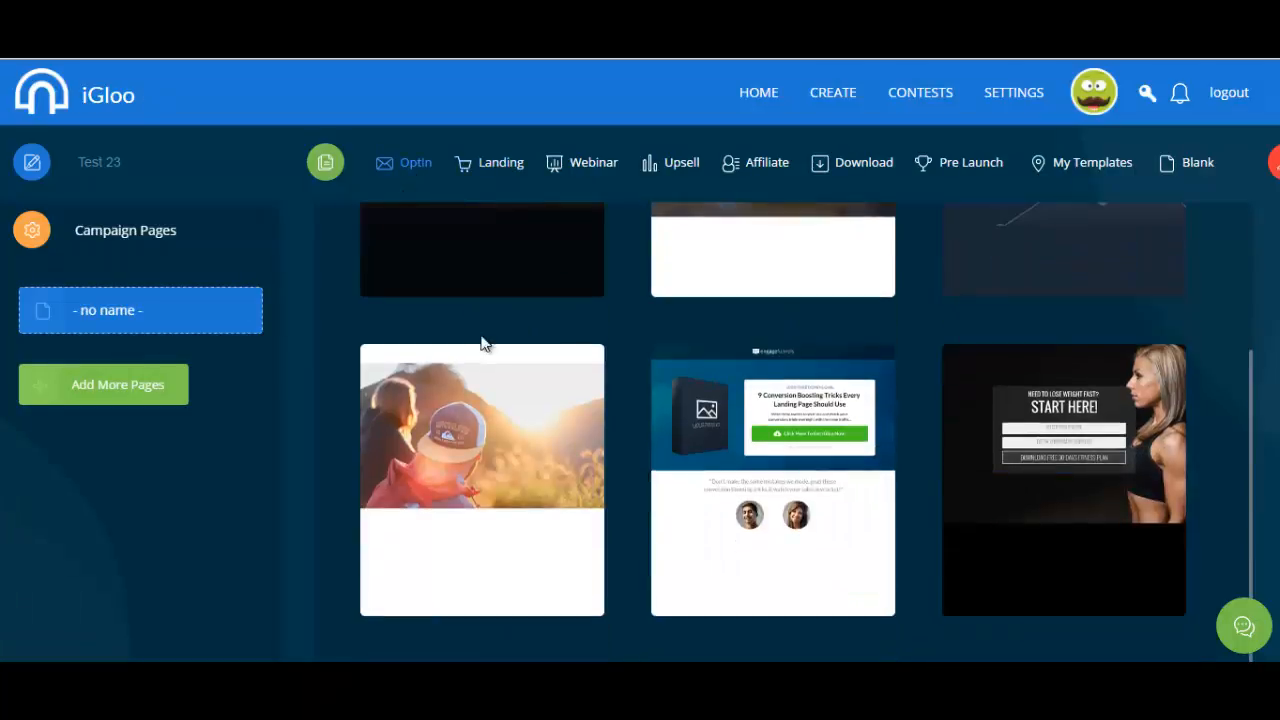
scroll(481, 352, "up", 2)
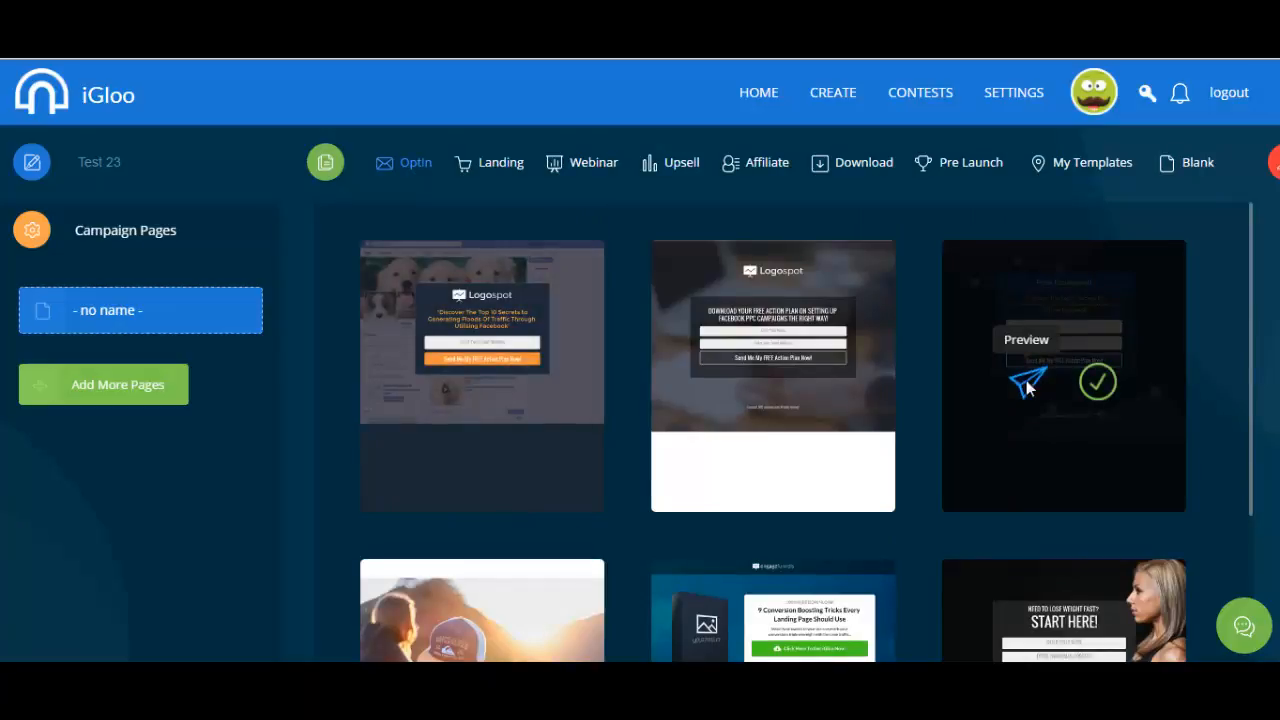
Preview the blue "Free Download" optin template down to its footer and close the preview.
left_click(1028, 384)
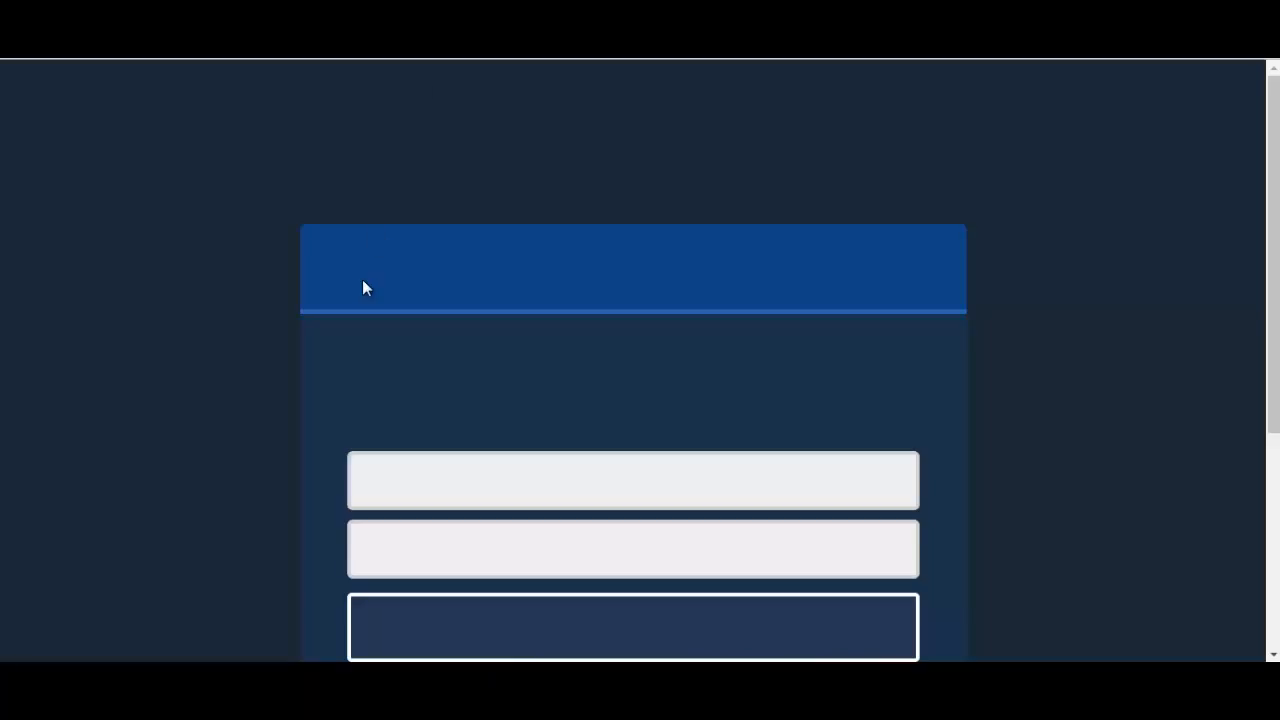
scroll(166, 287, "down", 4)
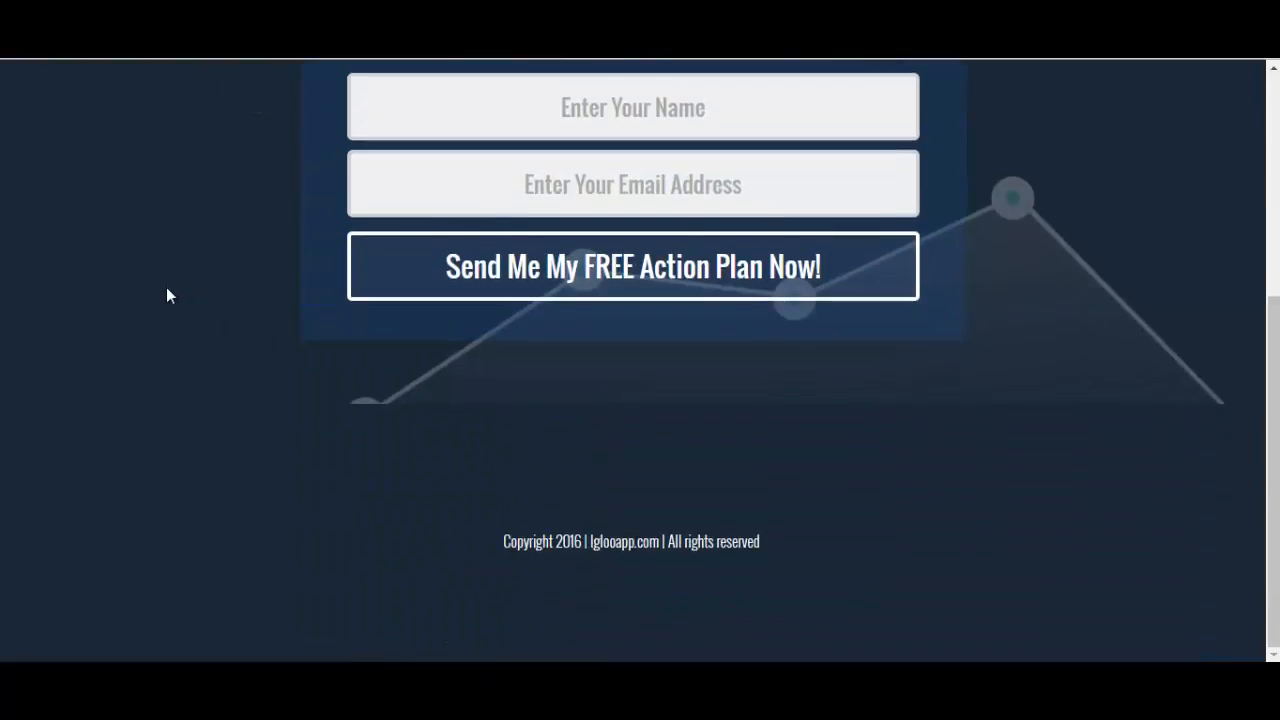
scroll(166, 287, "up", 4)
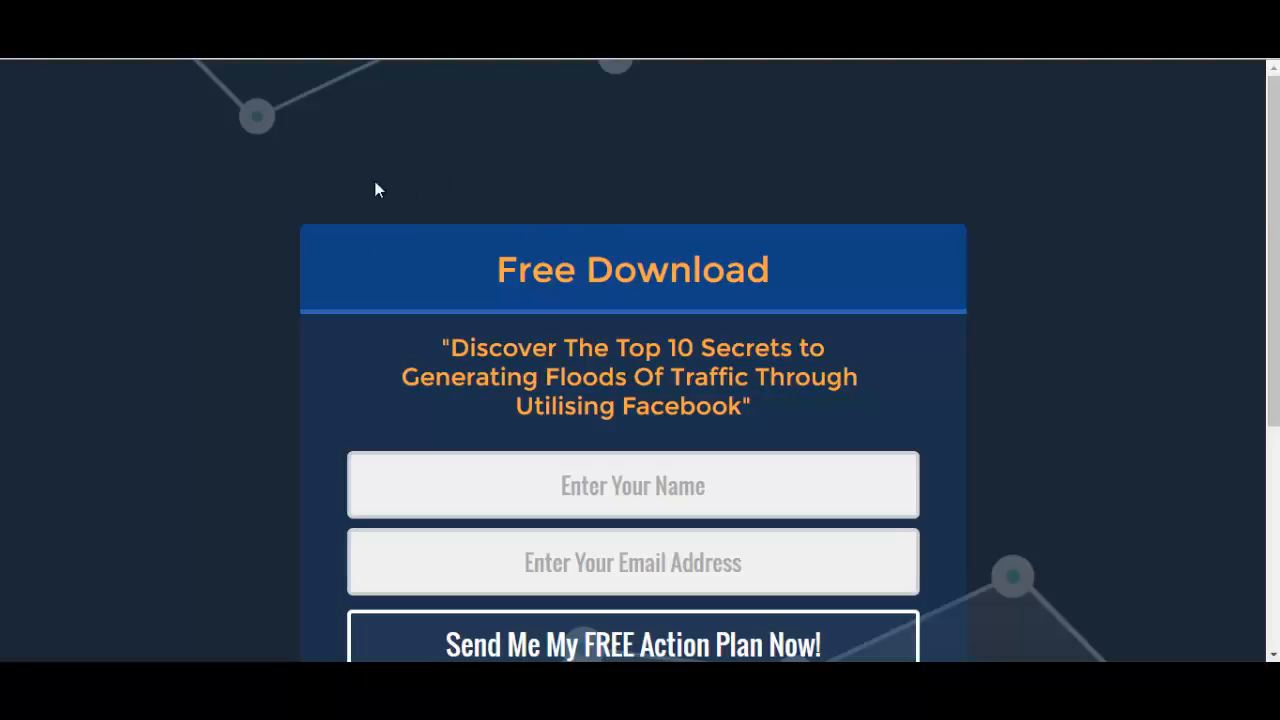
key("ctrl+w")
key("ctrl+w")
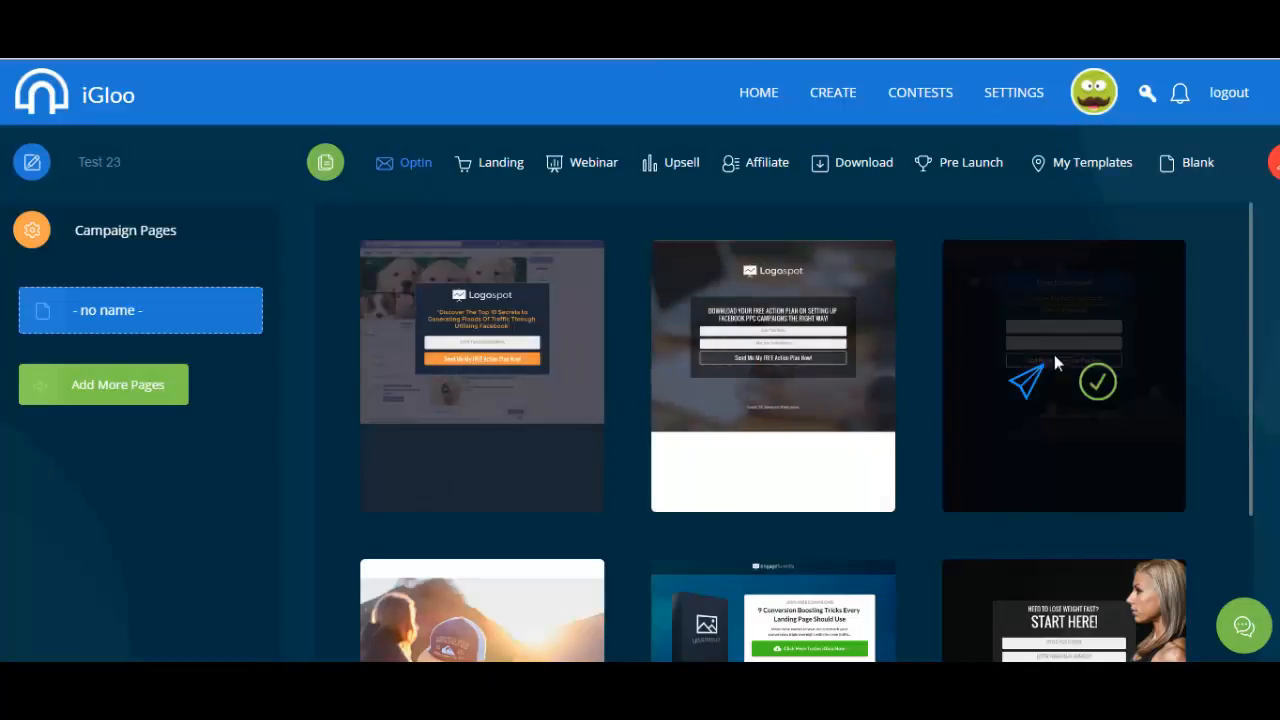
Use the "Free Download" optin template for the unnamed campaign page.
left_click(1101, 388)
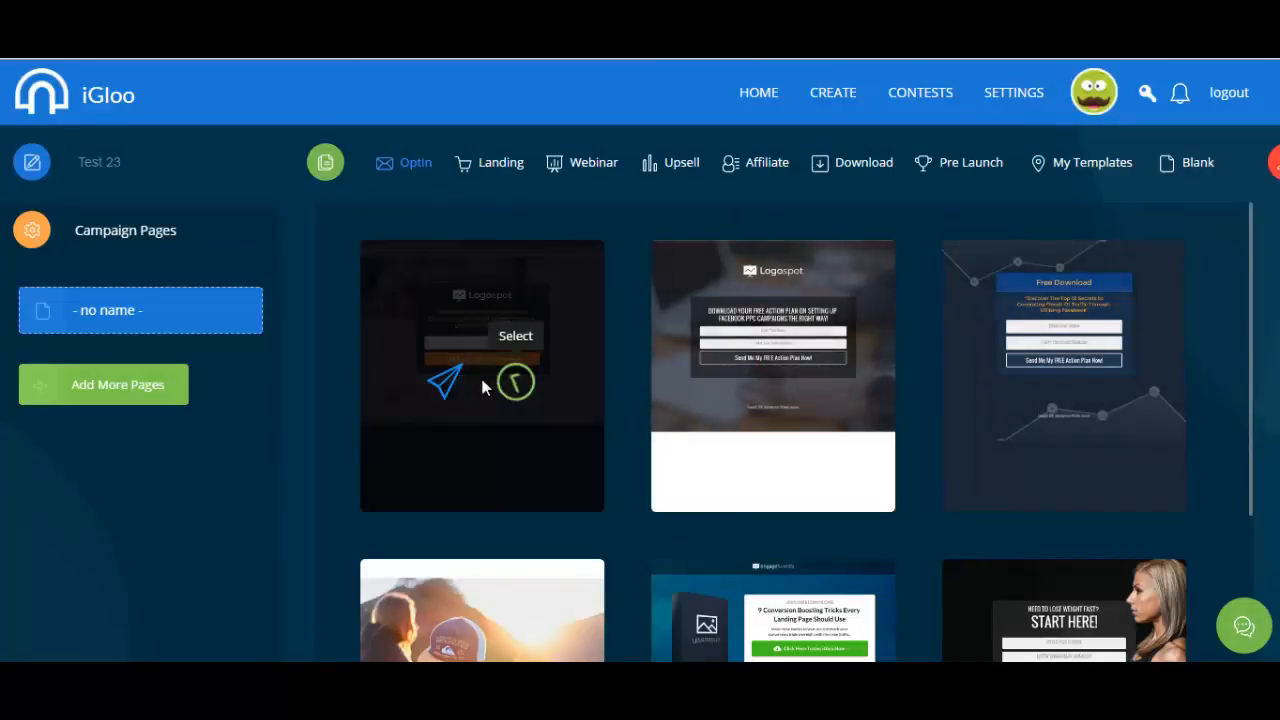
scroll(430, 362, "down", 4)
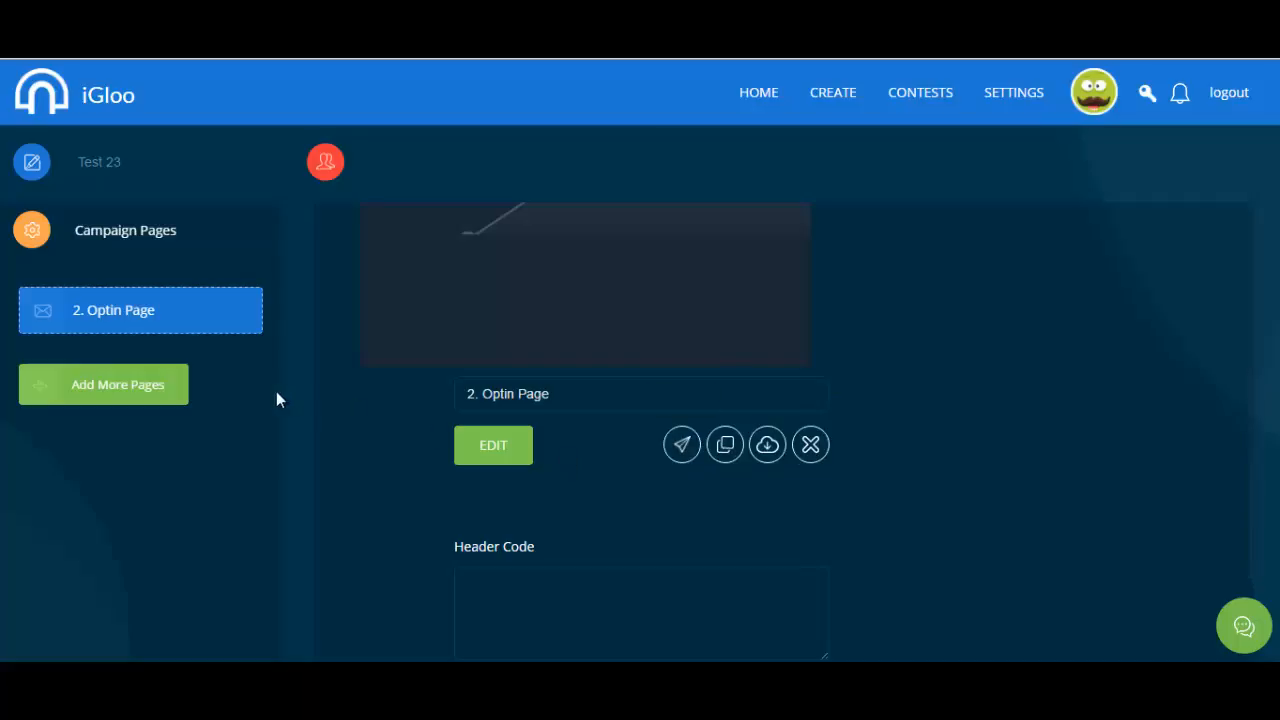
right_click(755, 88)
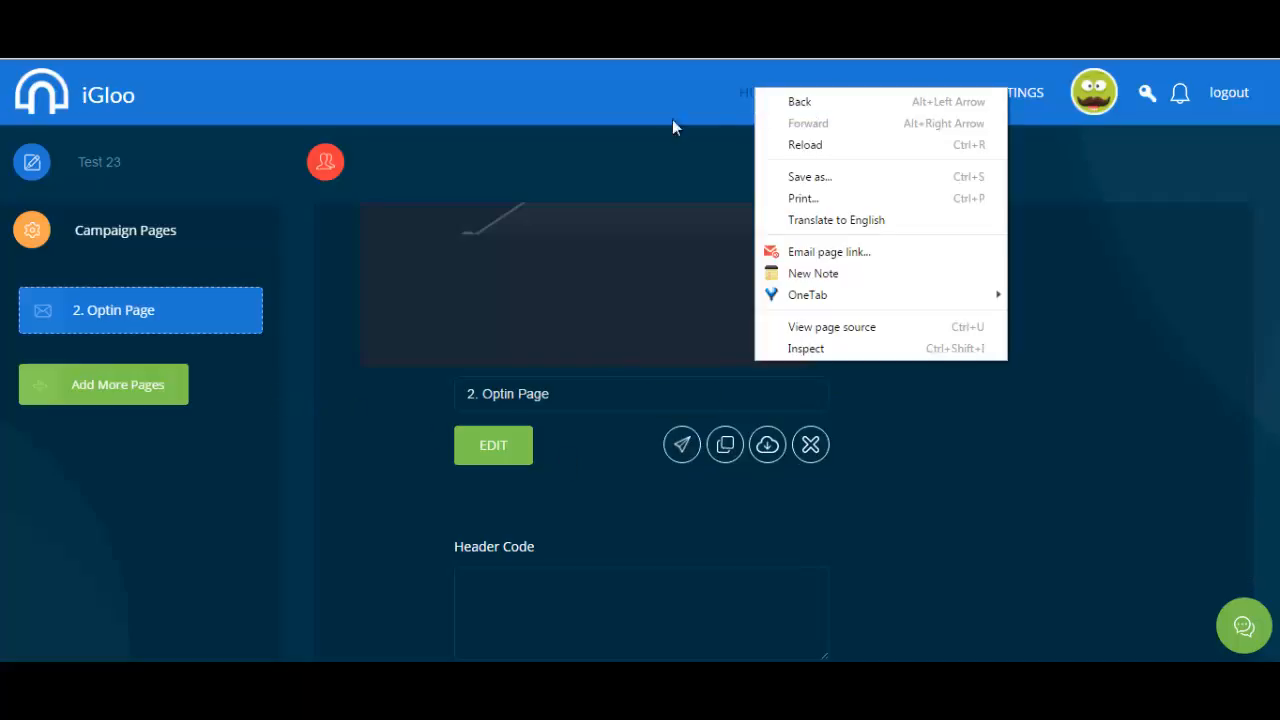
left_click(607, 121)
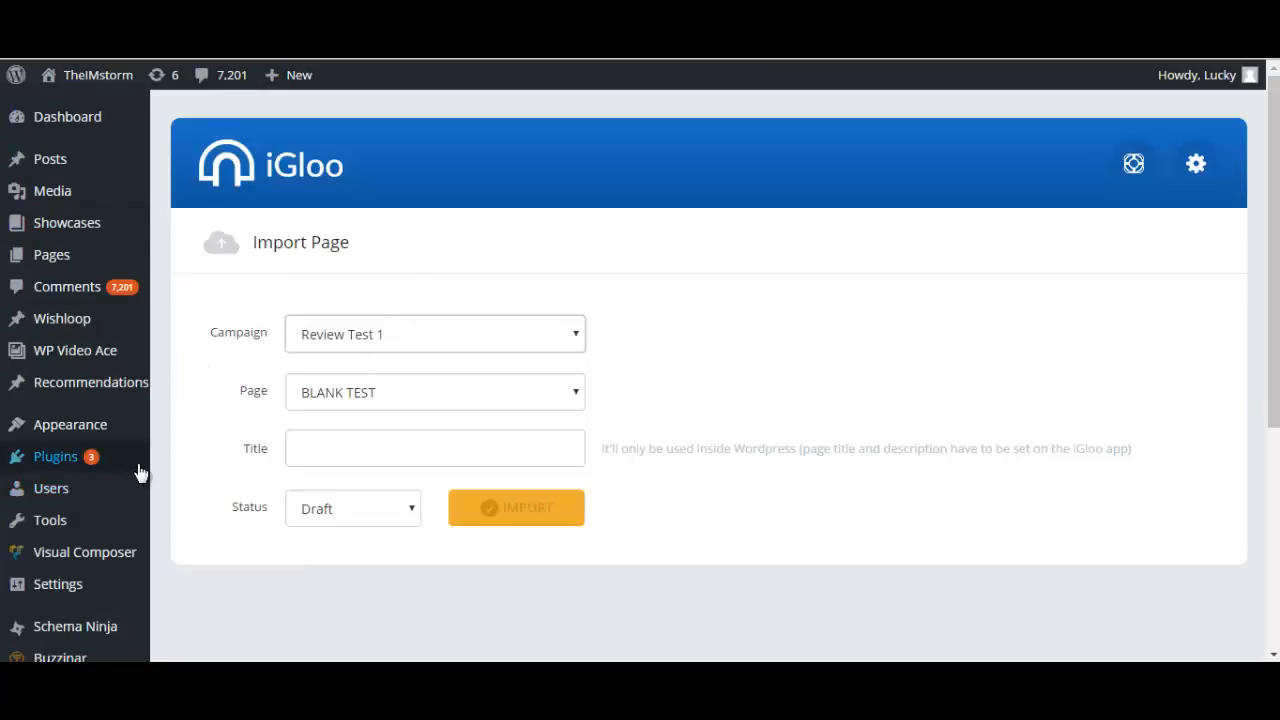
Switch to the iGloo plugin in WordPress and choose campaign "Review Test 1" with "1. Optin Page" as the page to import.
scroll(137, 475, "down", 4)
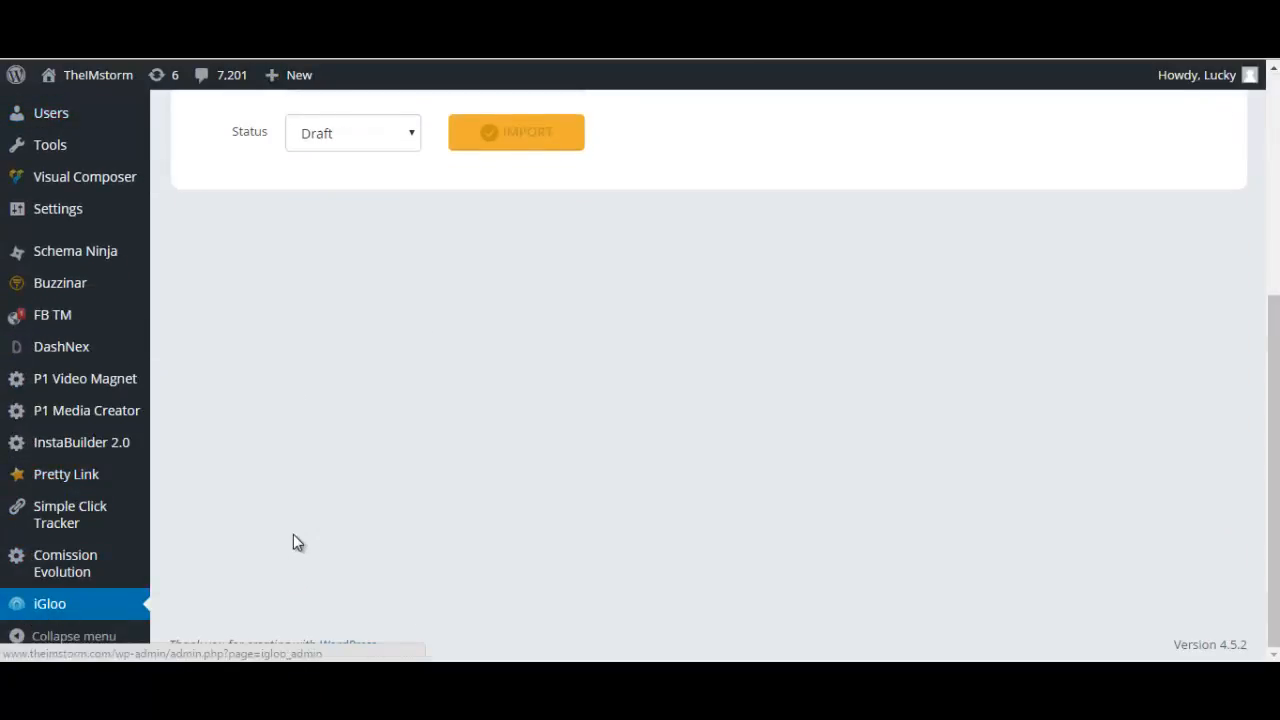
scroll(293, 534, "up", 4)
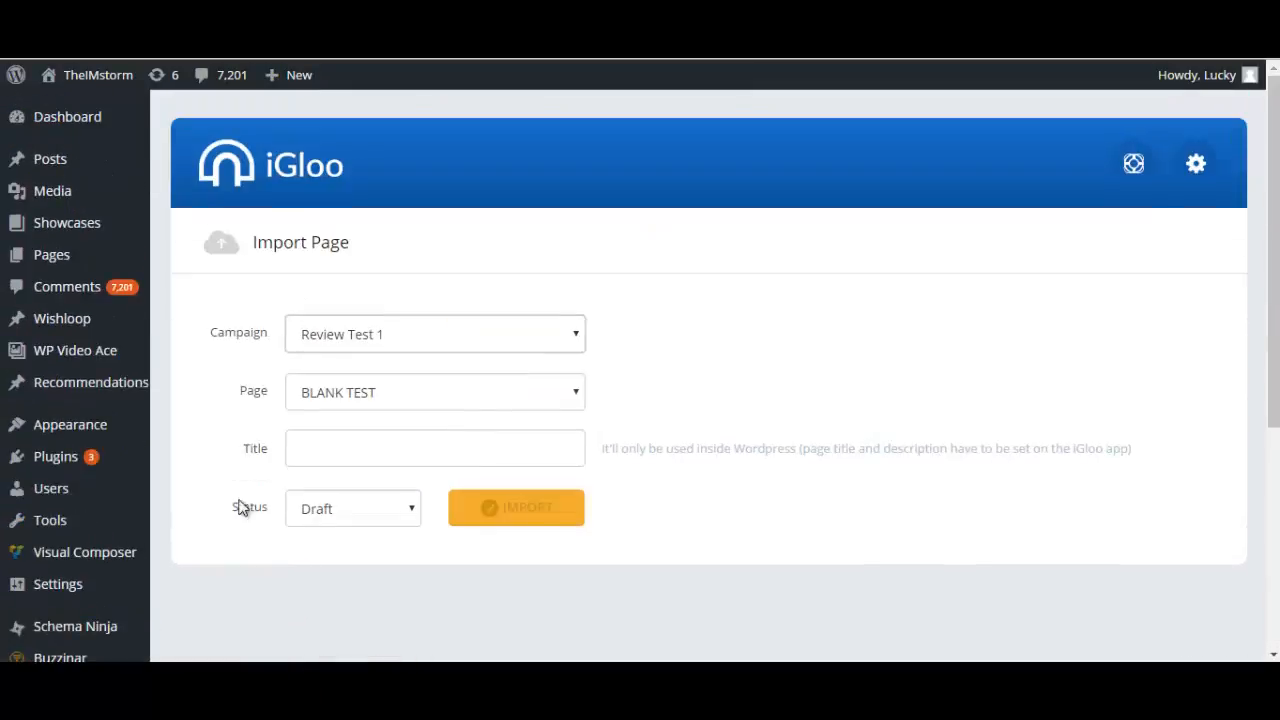
left_click(394, 340)
left_click(389, 361)
left_click(408, 398)
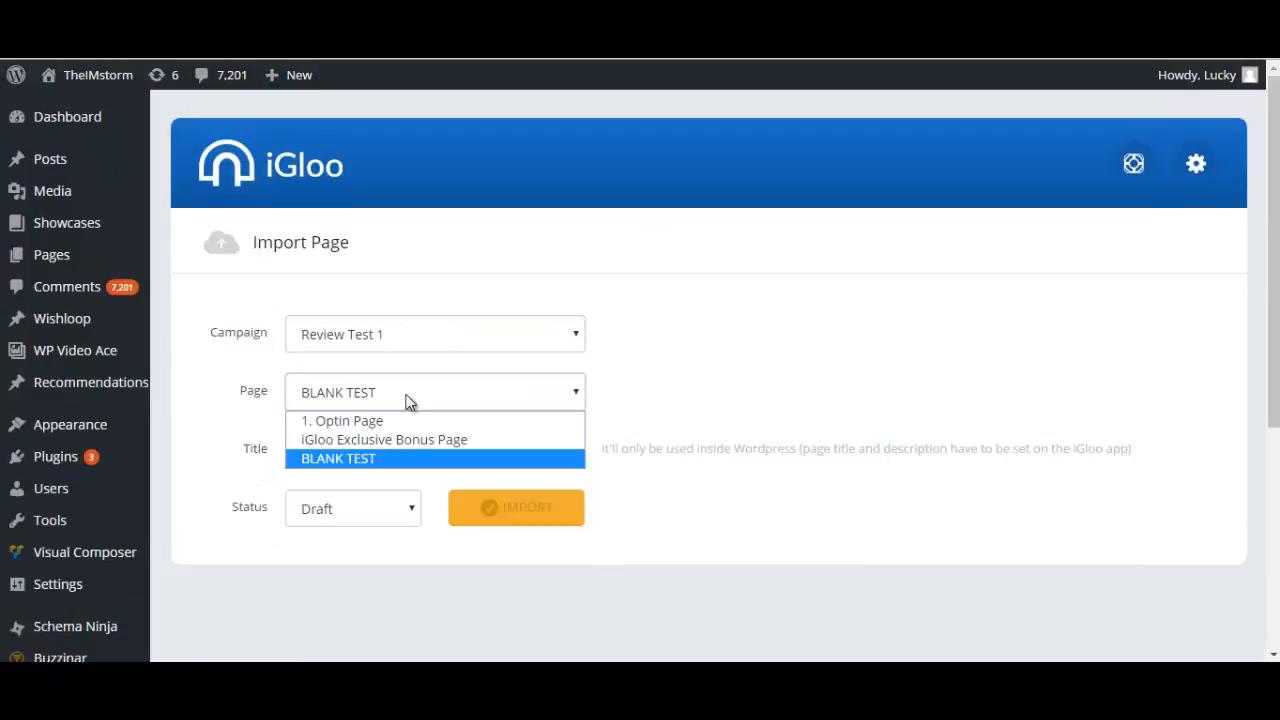
left_click(365, 425)
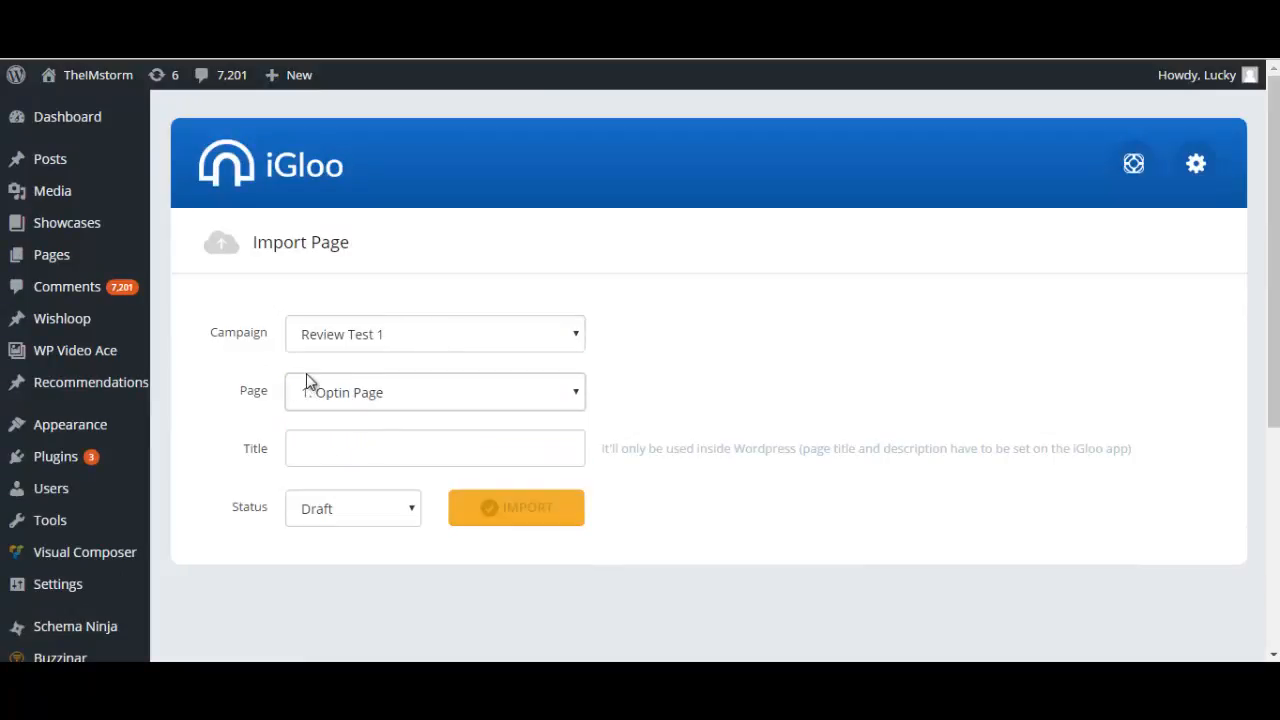
Title the imported page "Optin Page Igloo" and set its status to Publish.
left_click(333, 450)
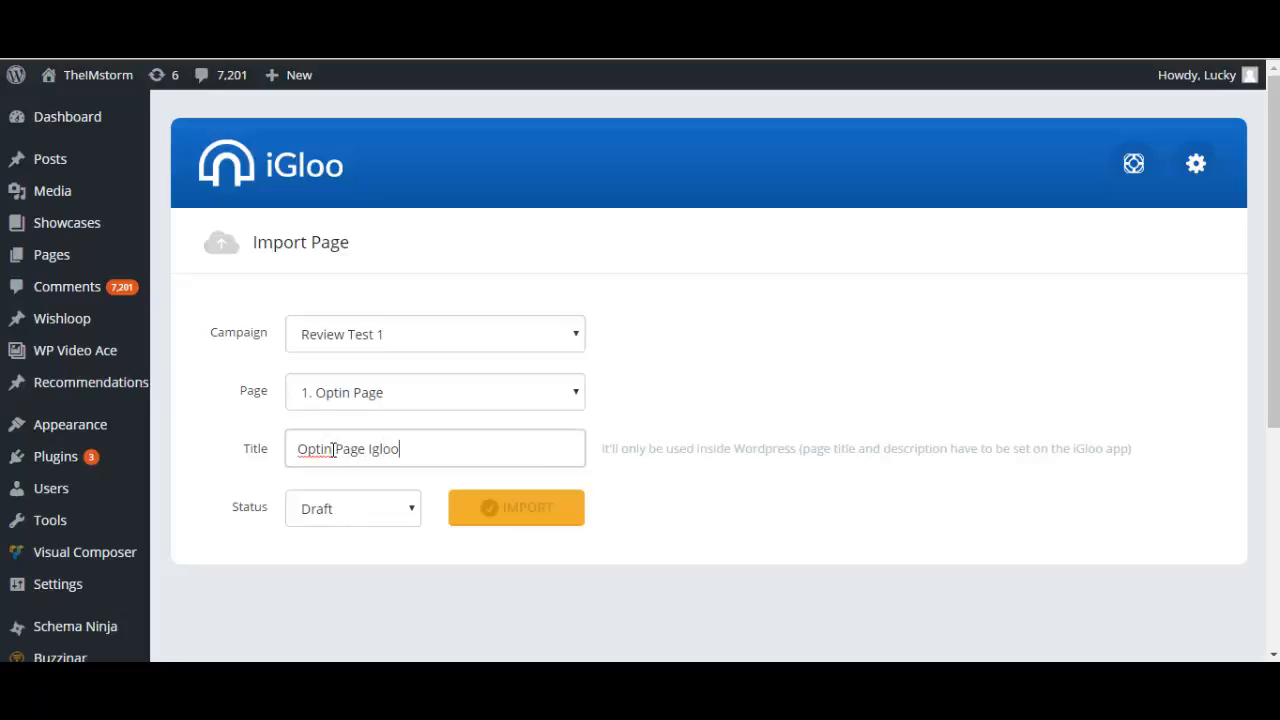
left_click(343, 517)
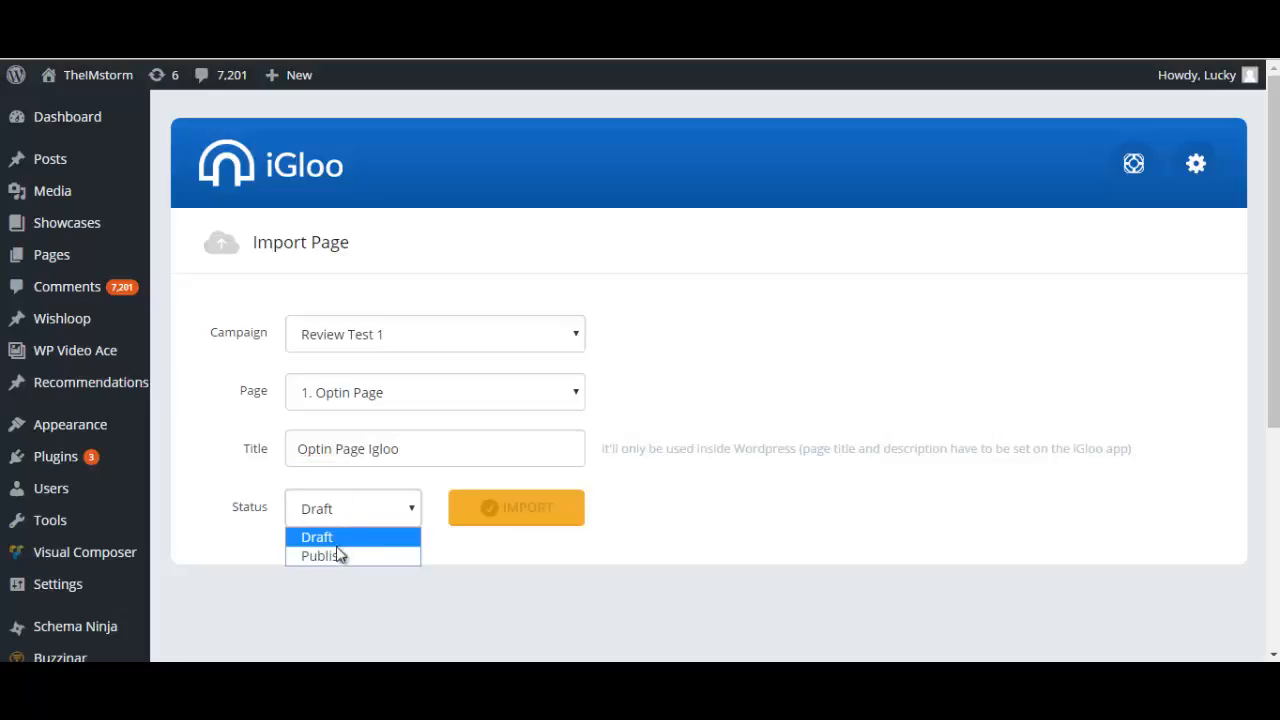
left_click(337, 551)
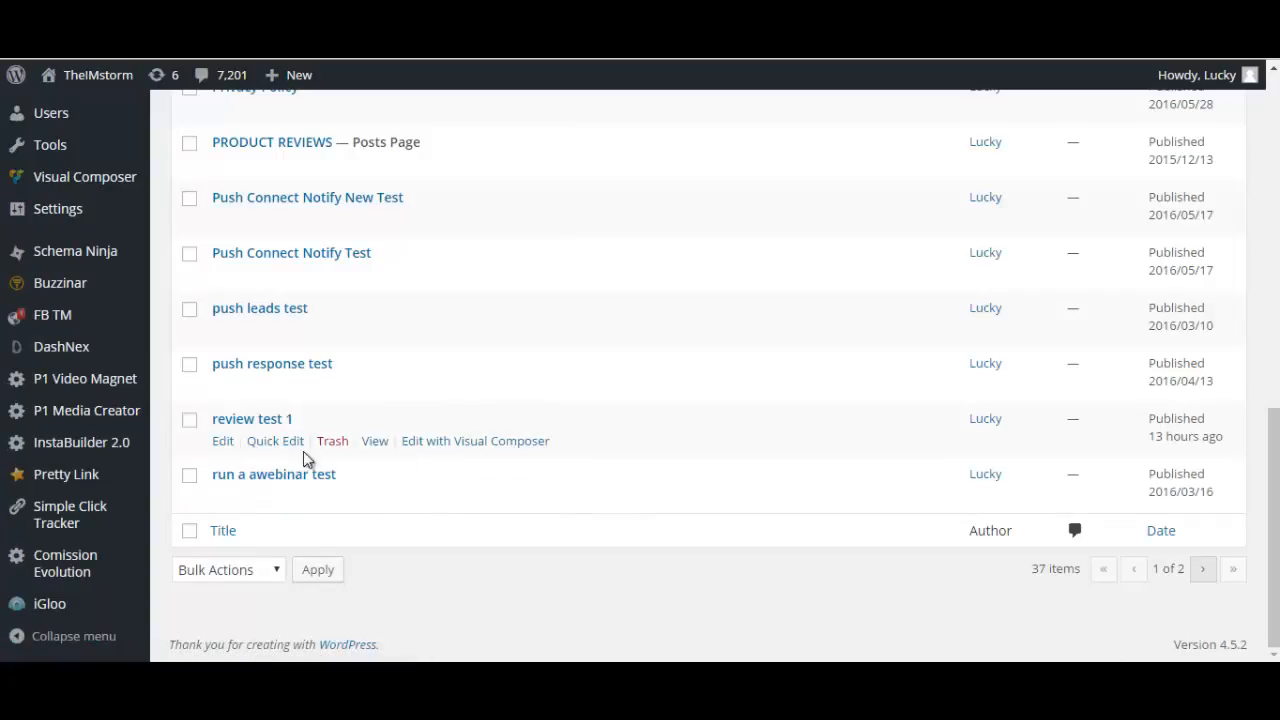
View the live "review test 1" page from the WordPress page list and look through it.
left_click(373, 442)
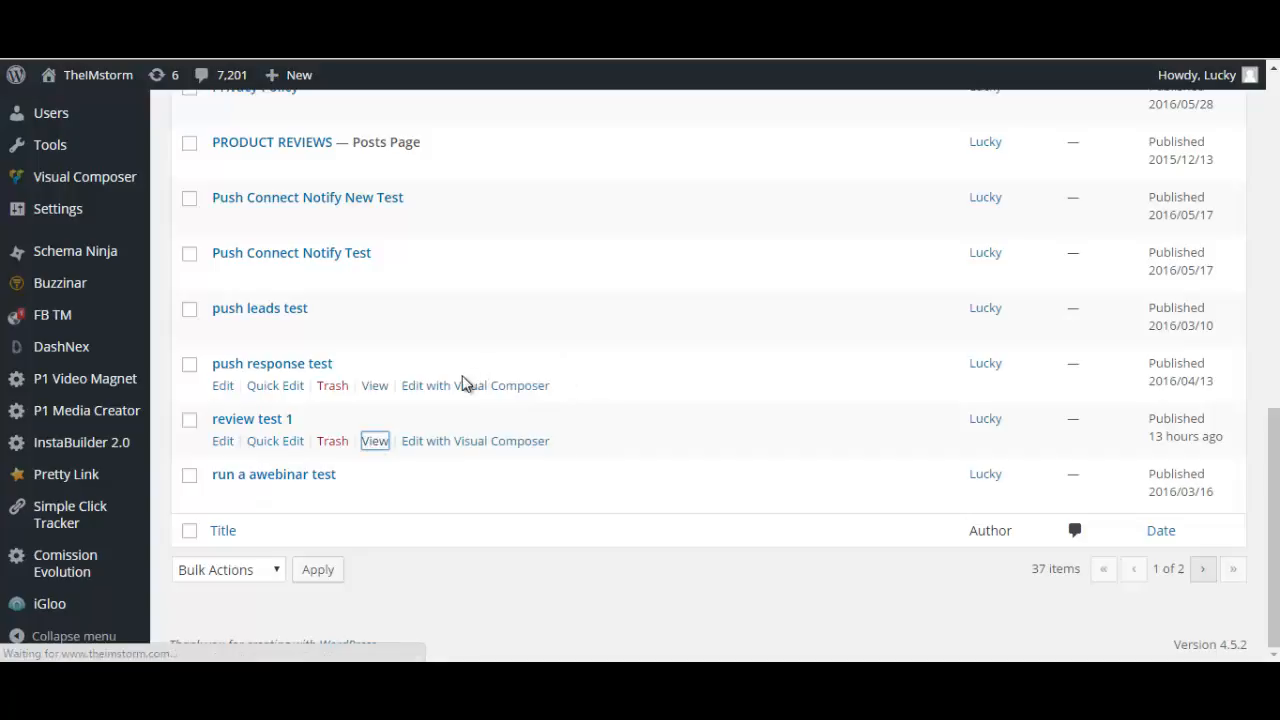
scroll(763, 288, "down", 5)
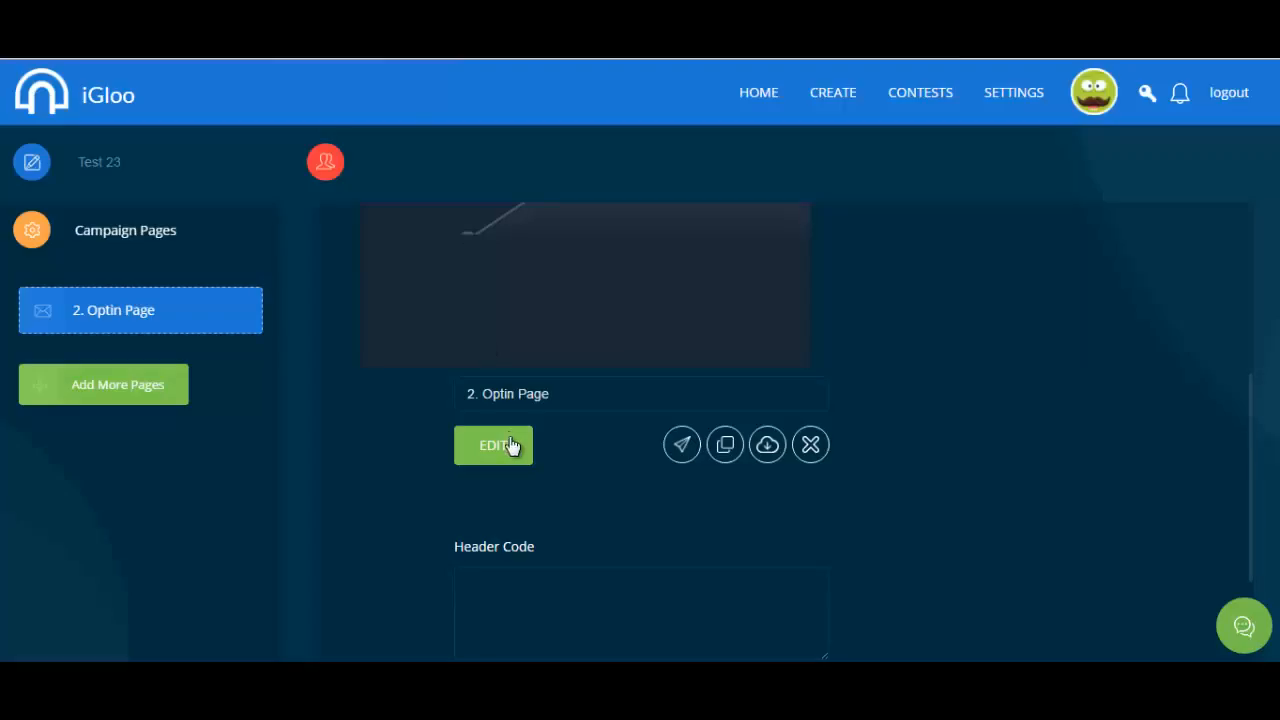
Switch back to iGloo, open "2. Optin Page" in the page editor and look over its form and footer.
mouse_move(476, 345)
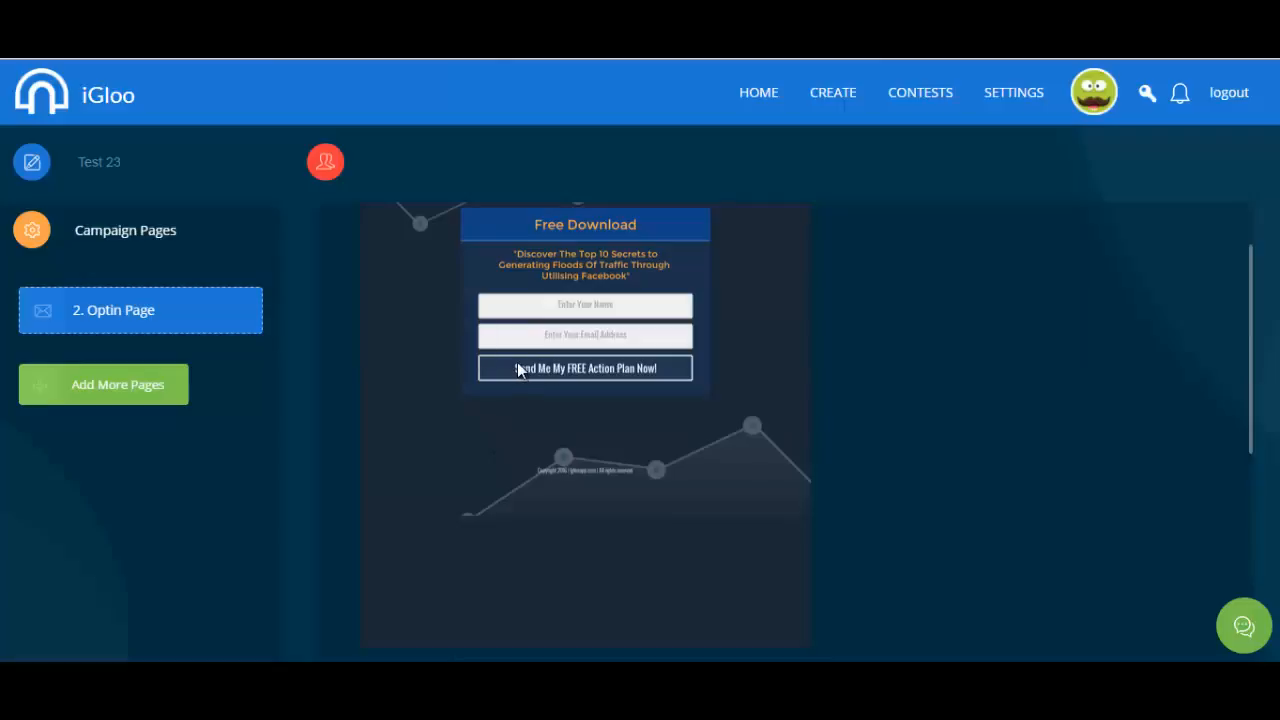
left_click(677, 446)
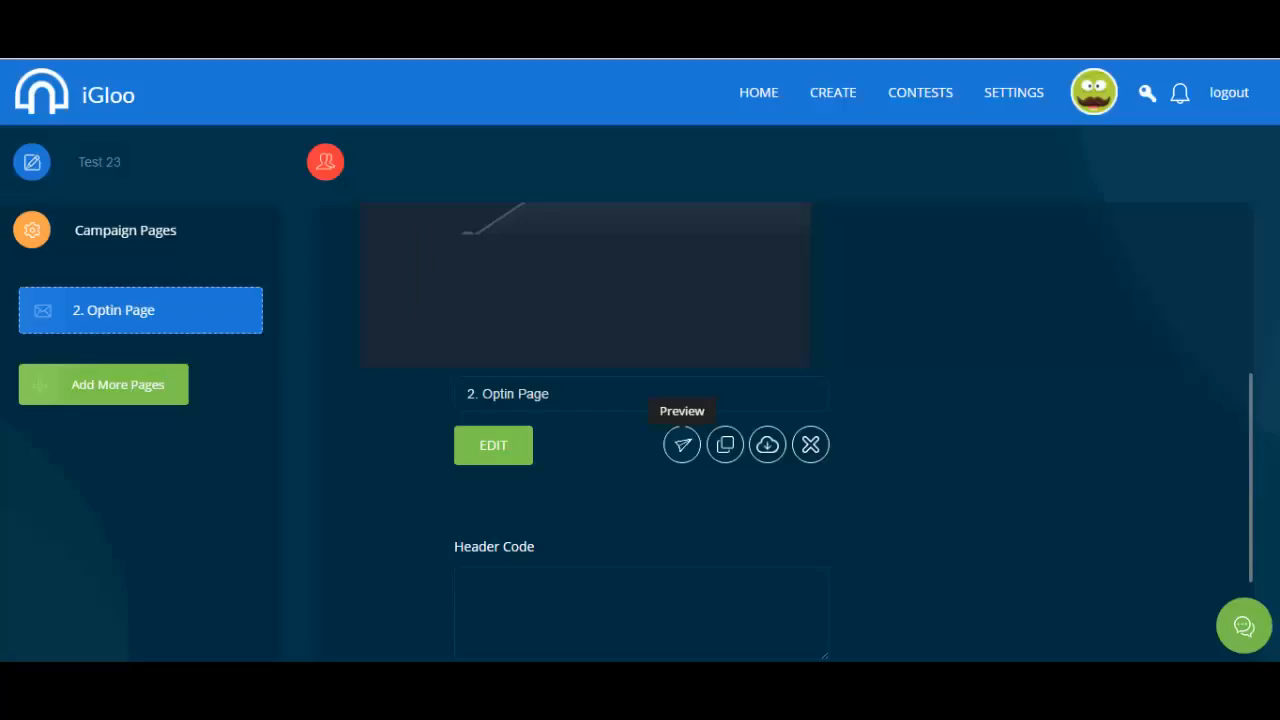
left_click(683, 446)
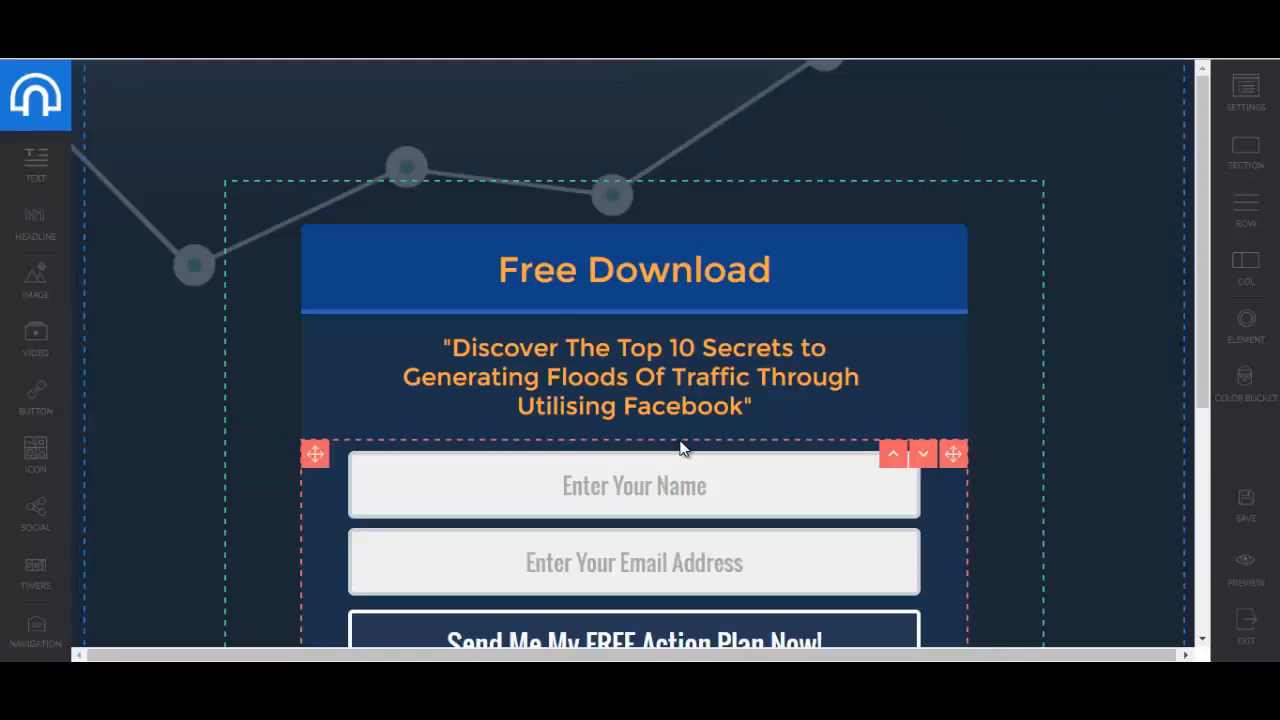
scroll(629, 457, "down", 5)
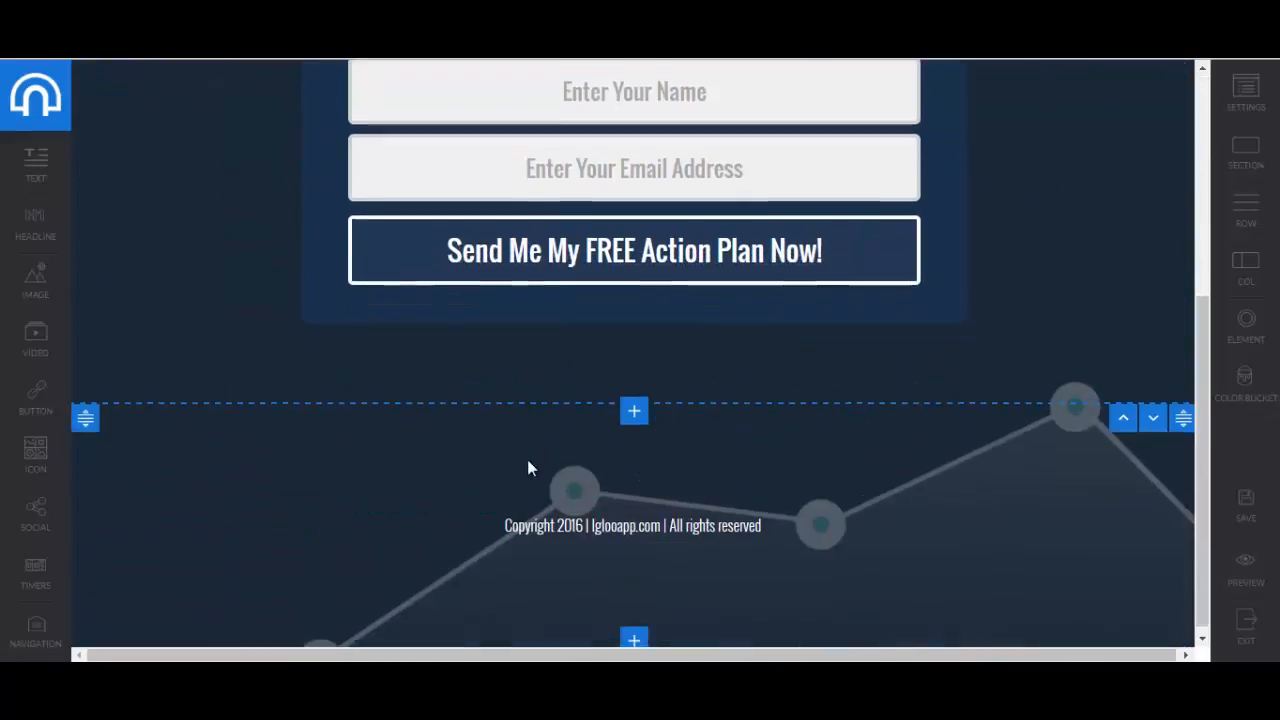
scroll(315, 457, "up", 5)
scroll(160, 290, "down", 5)
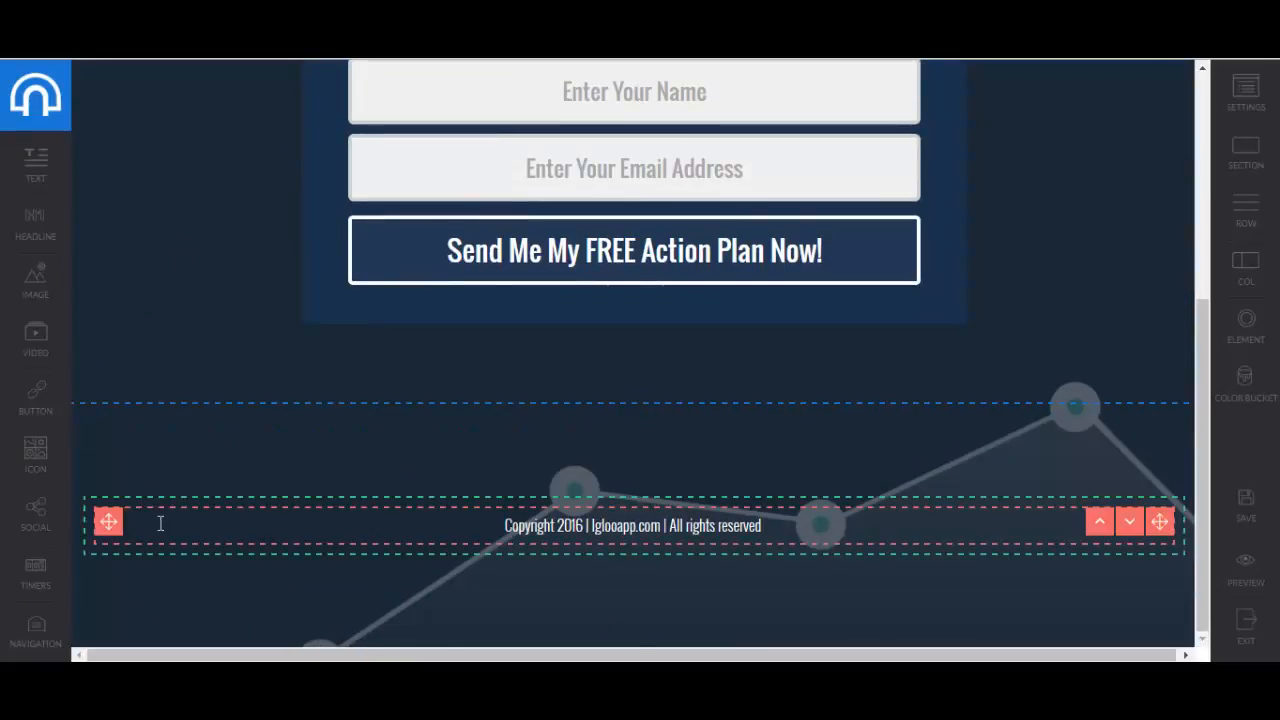
Add a button element directly above the "Free Download" headline of the optin box.
scroll(163, 390, "up", 4)
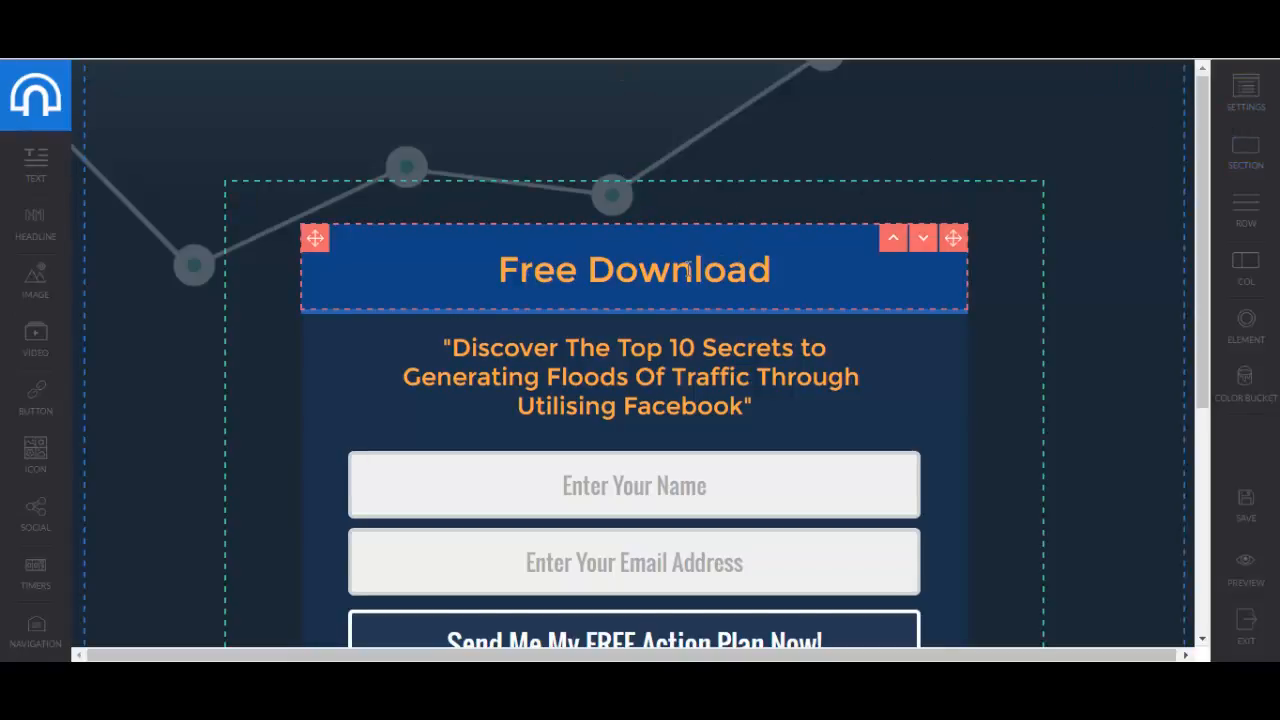
scroll(1062, 285, "down", 1)
scroll(1082, 316, "up", 1)
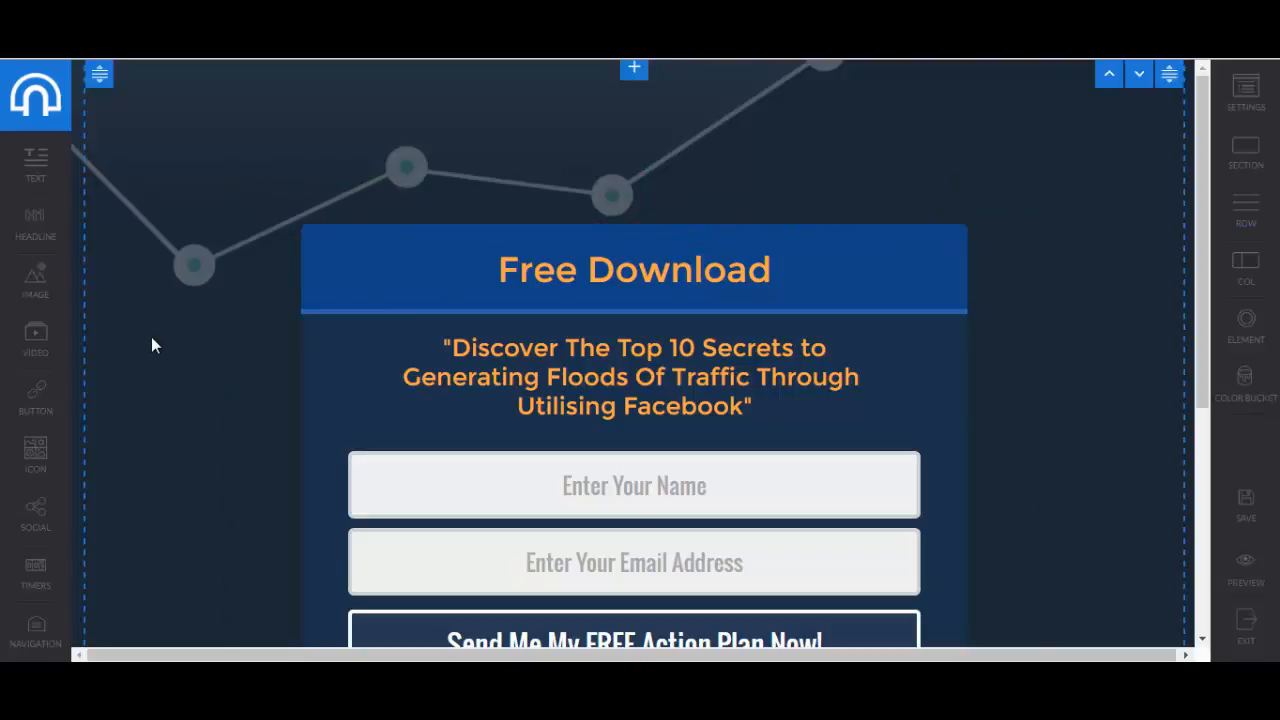
scroll(280, 305, "down", 1)
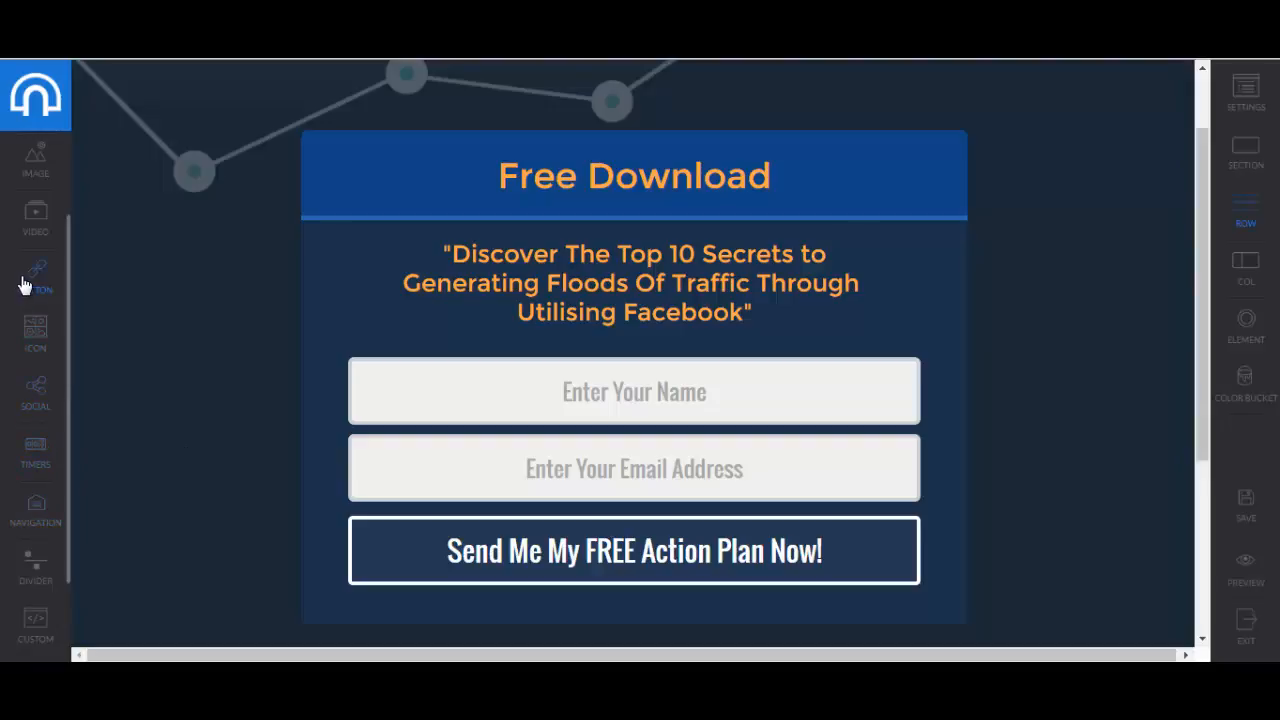
left_click_drag(22, 283, 588, 180)
Open the style settings of the "Click Here To Get Instant Access" button and change its text font to Lora.
mouse_move(732, 169)
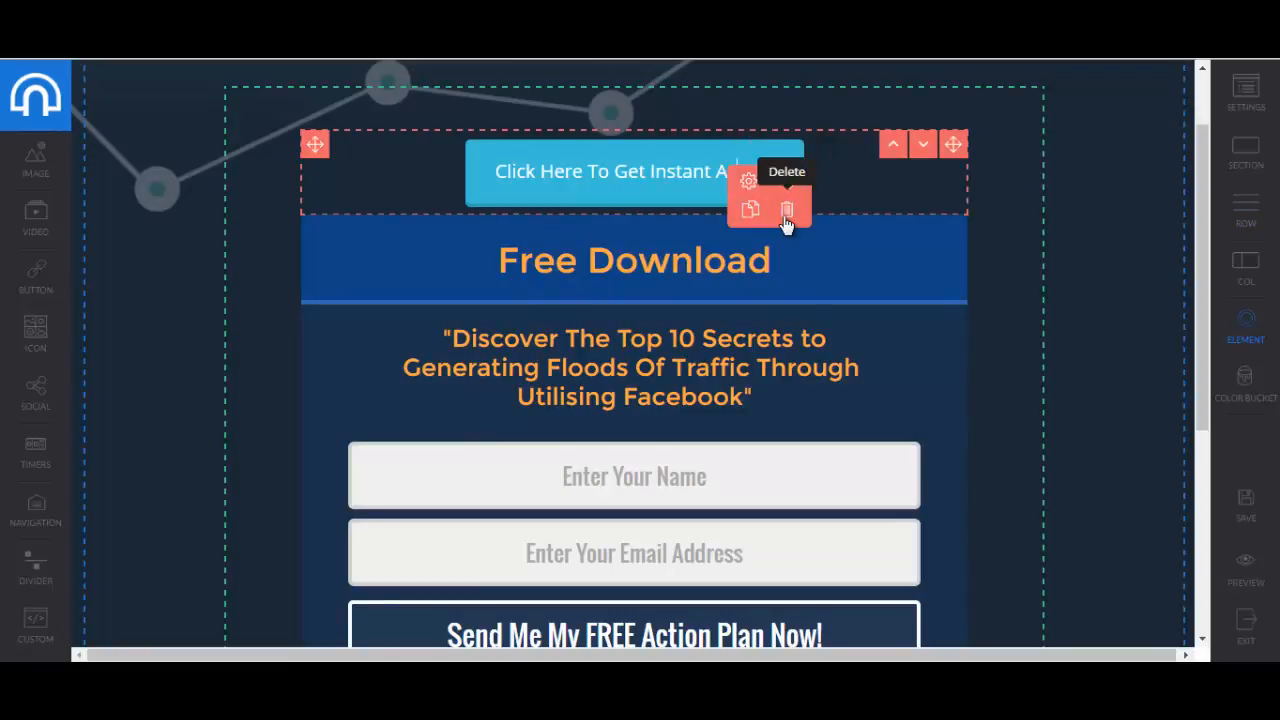
left_click(749, 184)
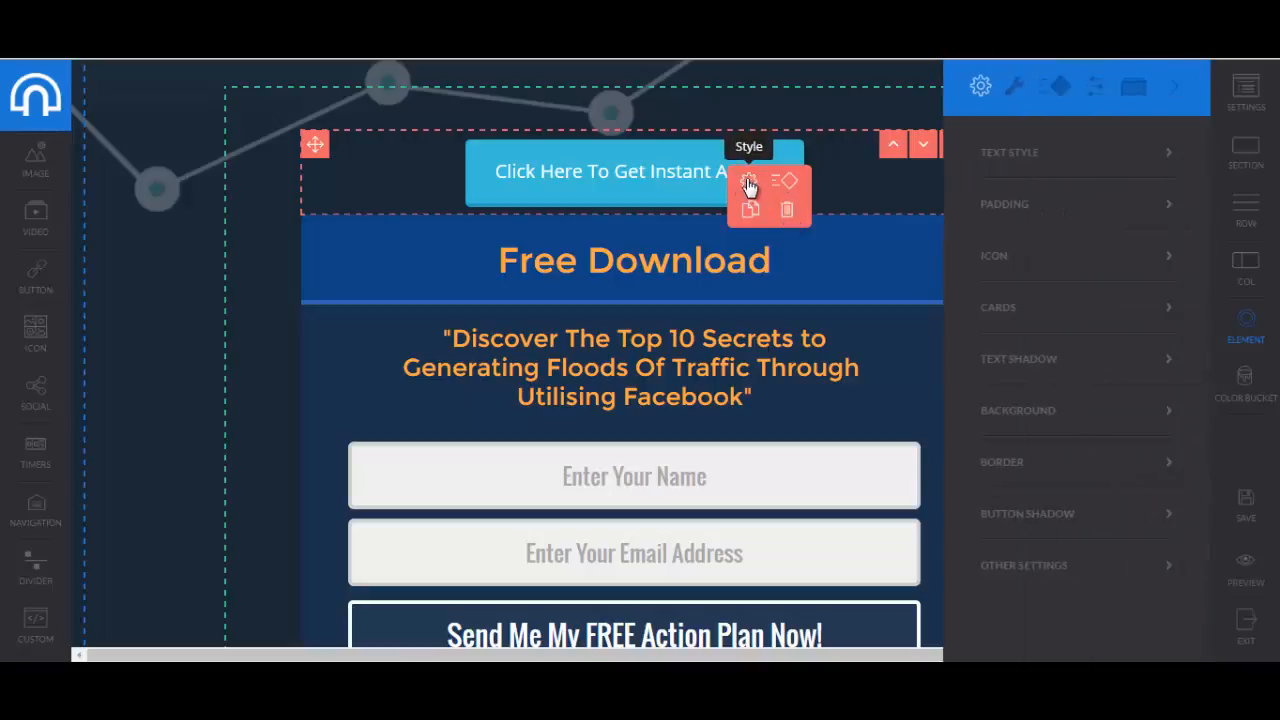
left_click(1150, 158)
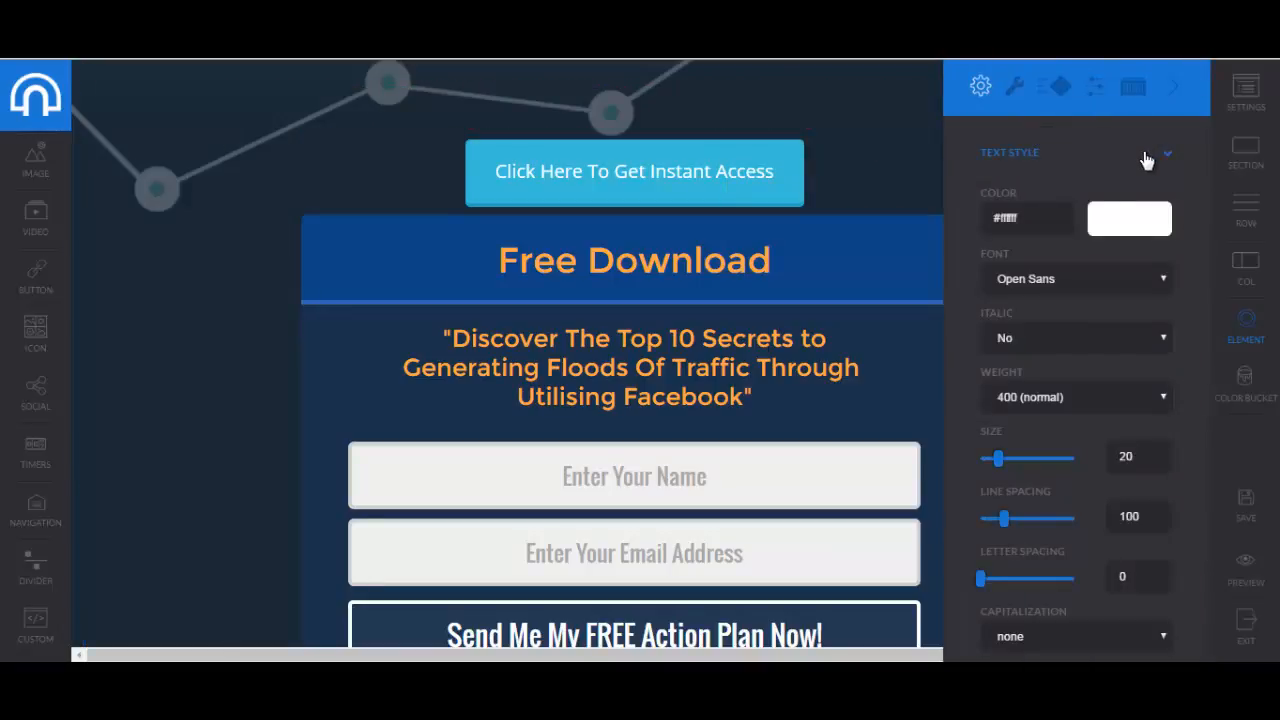
left_click(1120, 277)
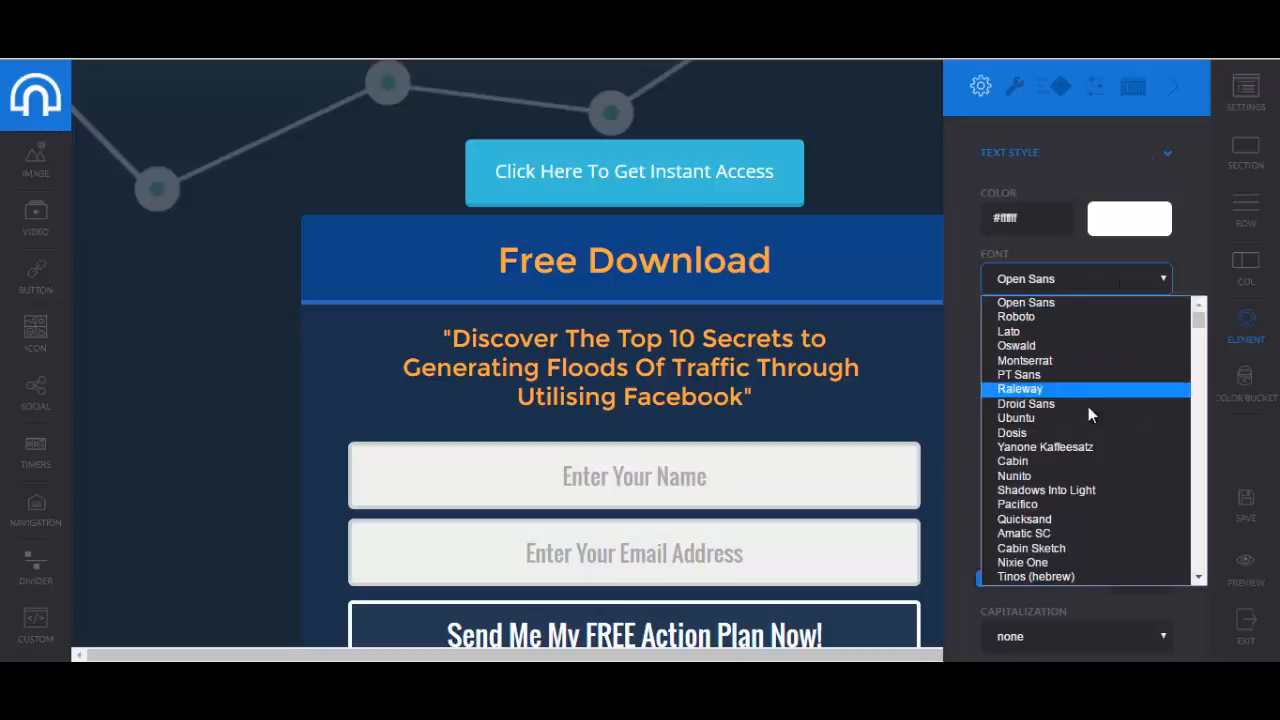
scroll(1087, 410, "down", 5)
scroll(1087, 420, "up", 4)
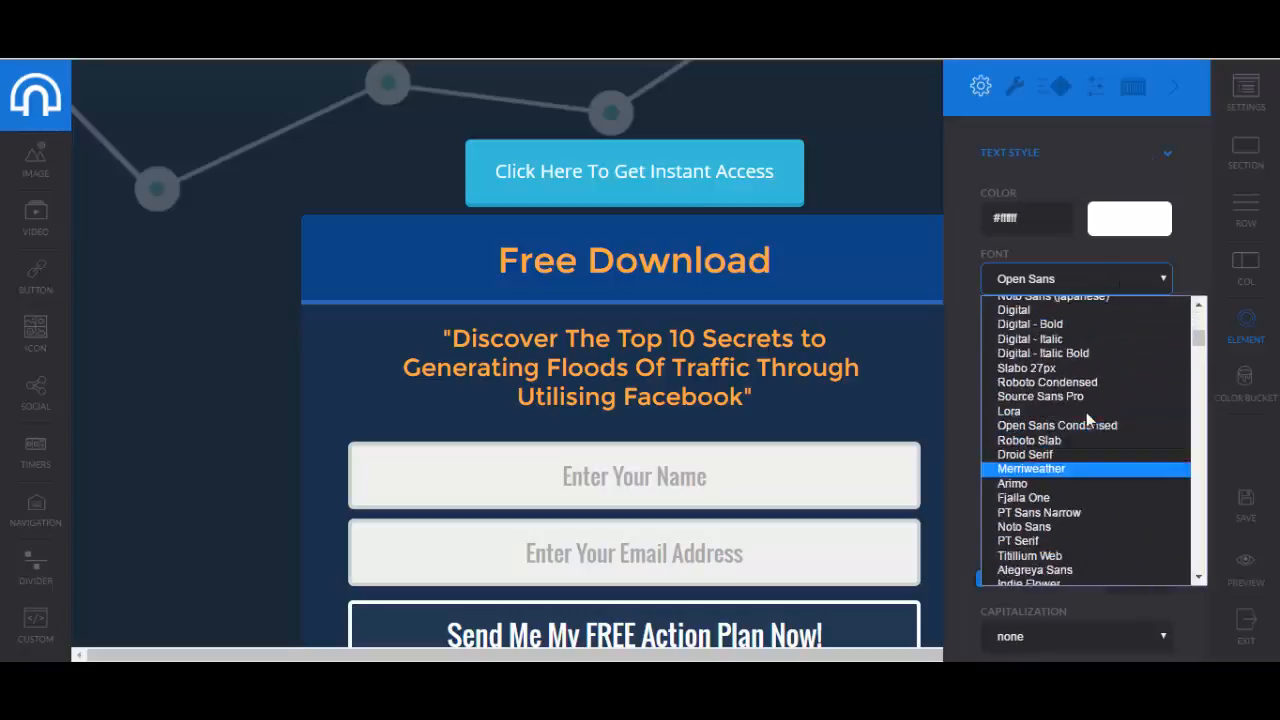
left_click(1005, 547)
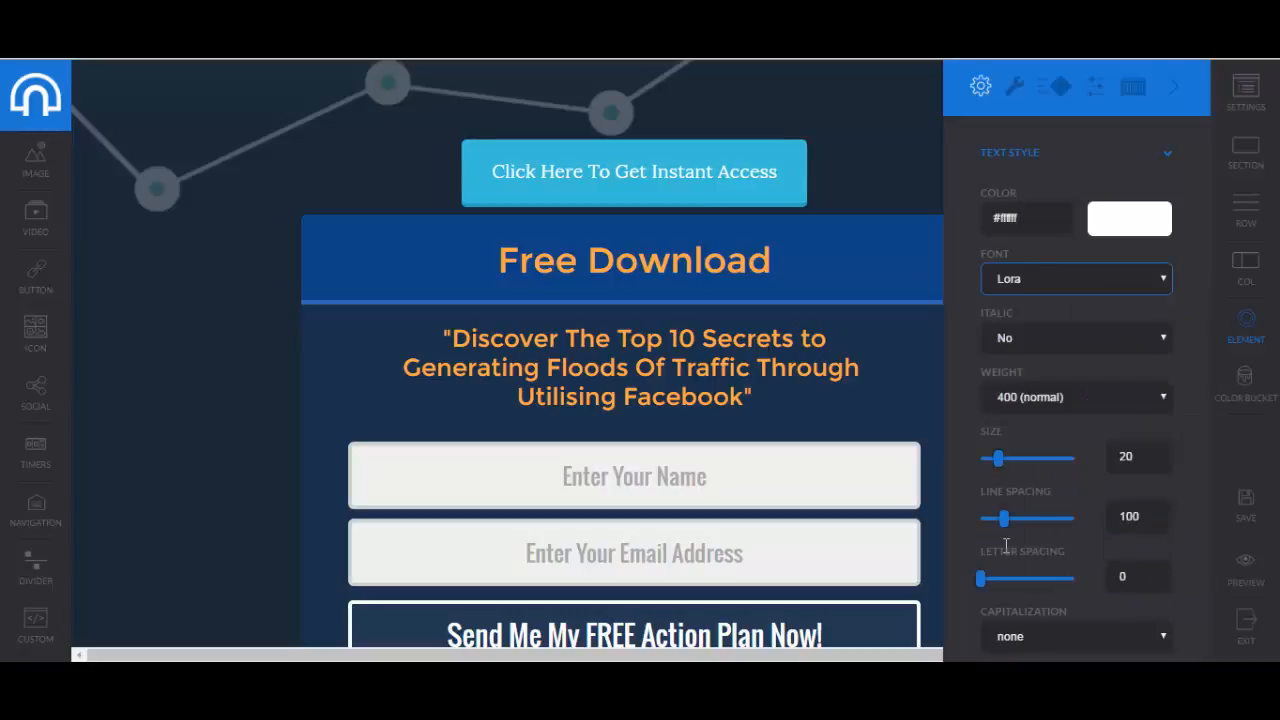
Try italic on the button text and switch it back off.
left_click(1065, 337)
left_click(1047, 368)
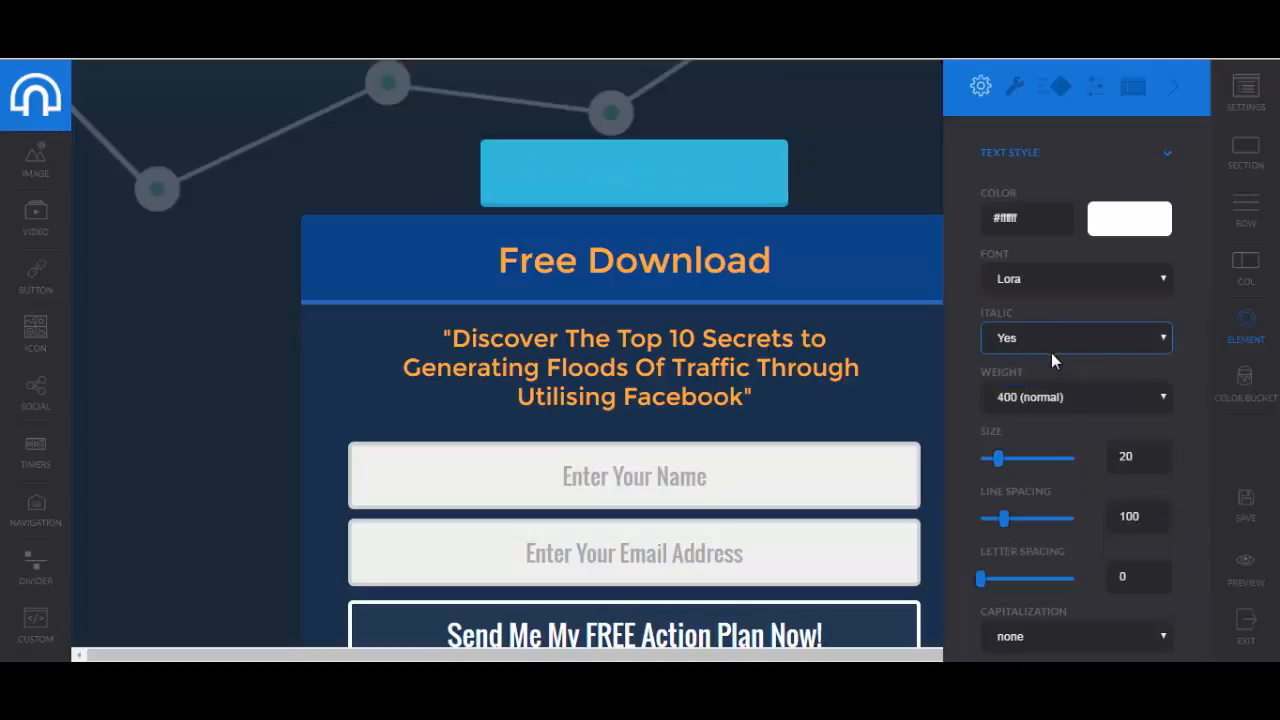
left_click(1067, 342)
left_click(1014, 373)
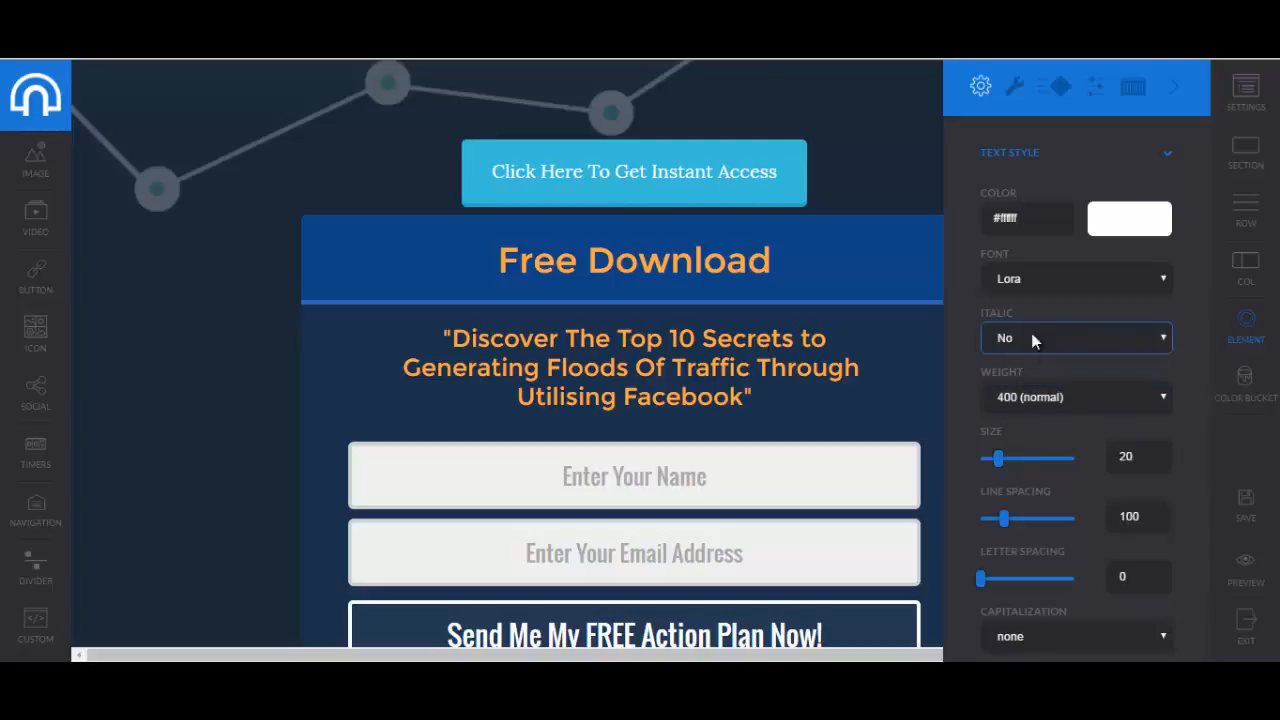
Set the button's text color to light grey #ecf0f1 after trying blue #2980b9.
left_click(1131, 229)
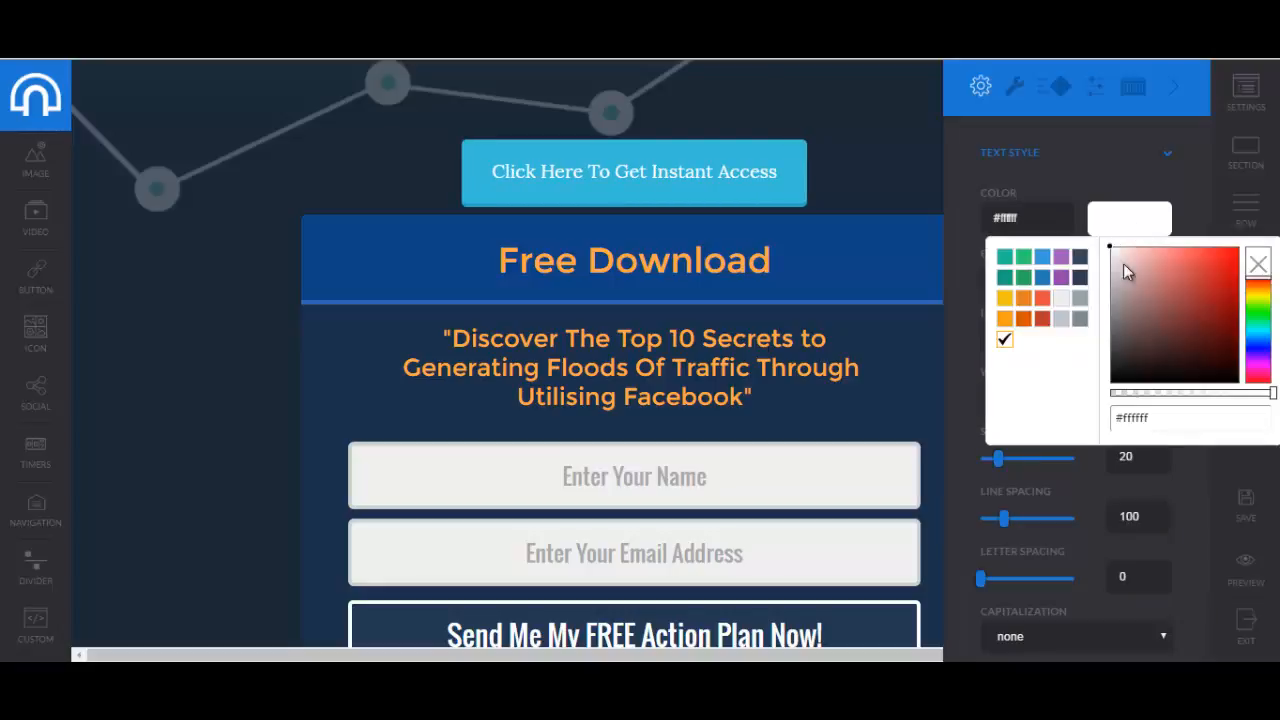
left_click(1042, 279)
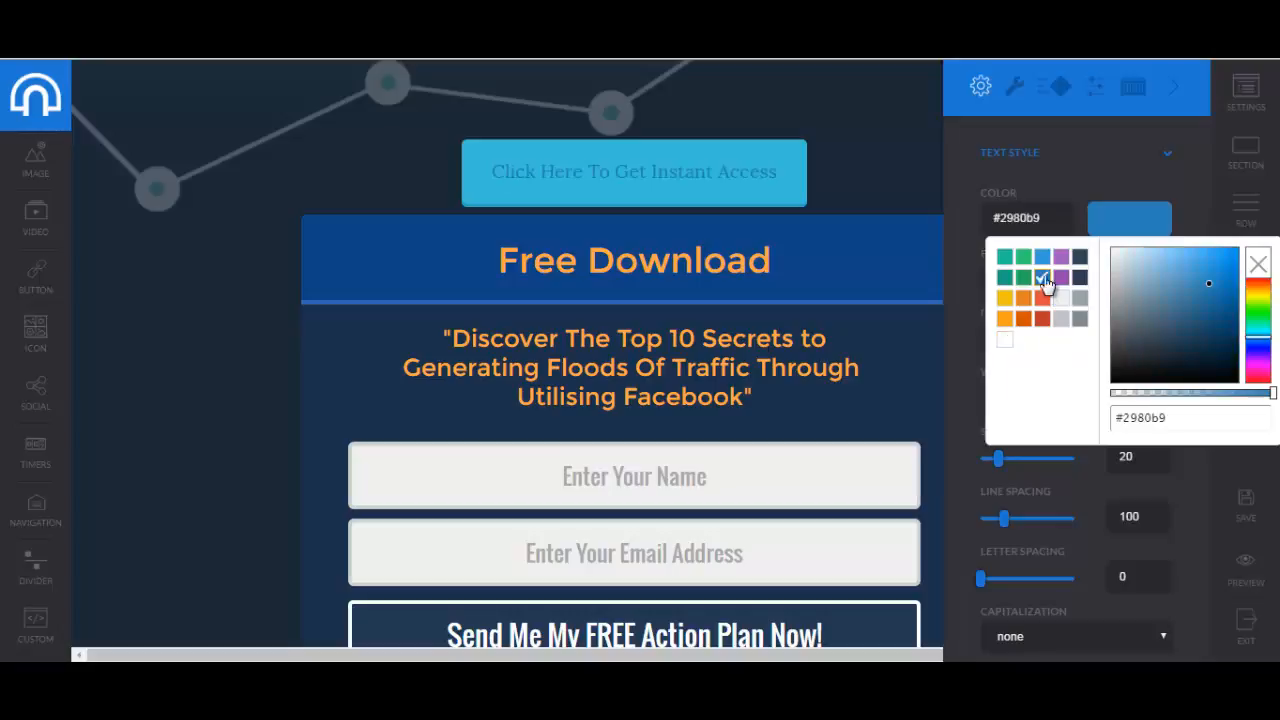
left_click(1124, 376)
left_click(1061, 298)
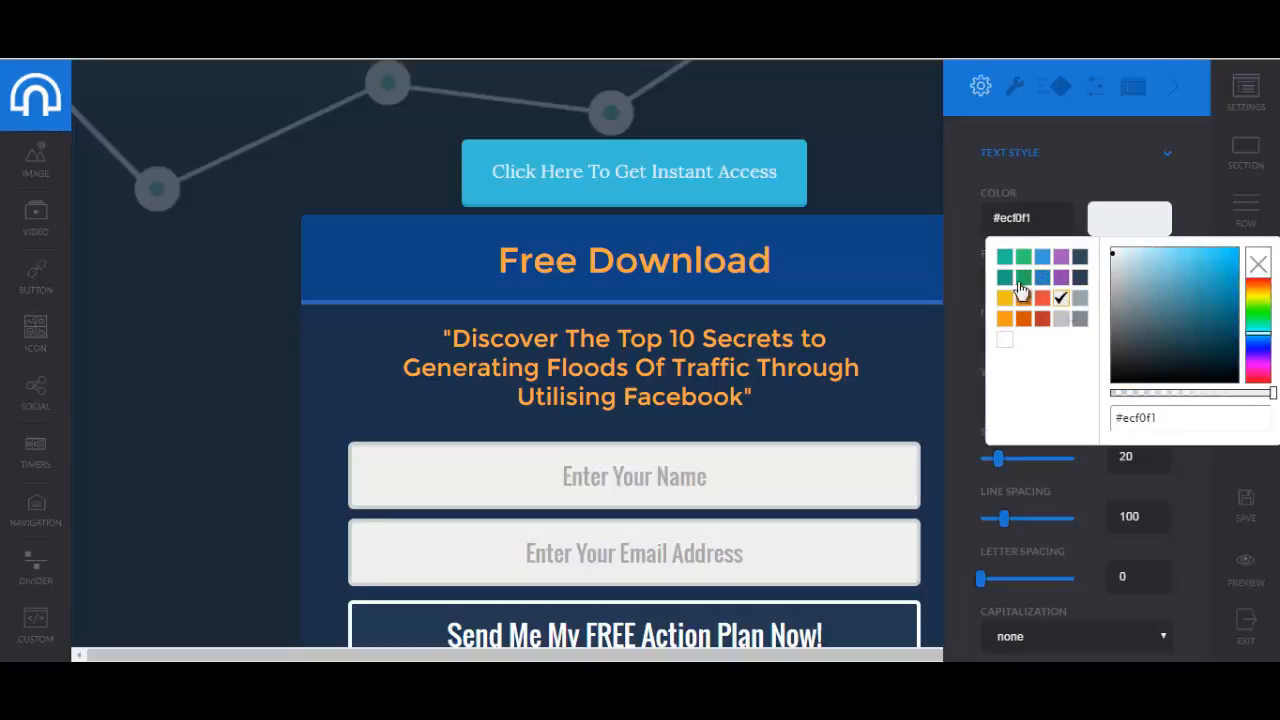
left_click(965, 239)
Set the button's text size to 25 and its line spacing to 64, keeping letter spacing at 0.
scroll(940, 310, "down", 1)
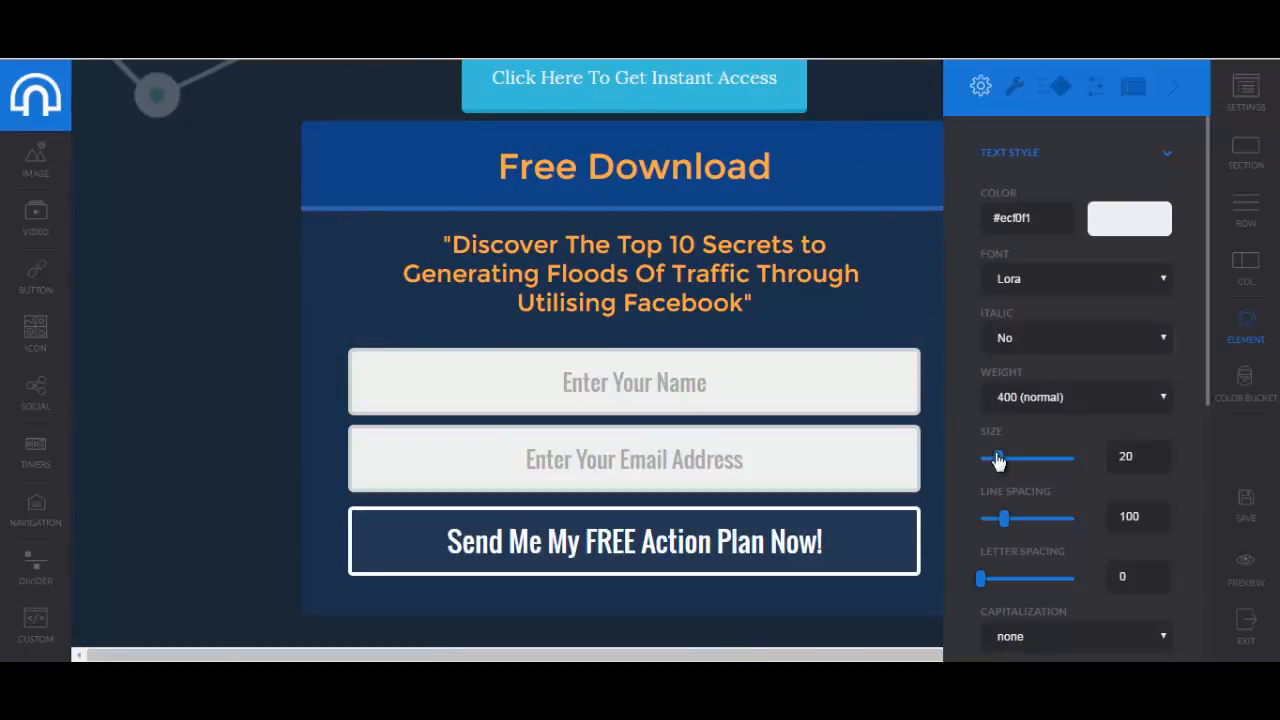
mouse_move(997, 458)
left_mouse_down()
mouse_move(1011, 458)
mouse_move(1003, 465)
left_mouse_up()
left_click_drag(1004, 518, 1000, 518)
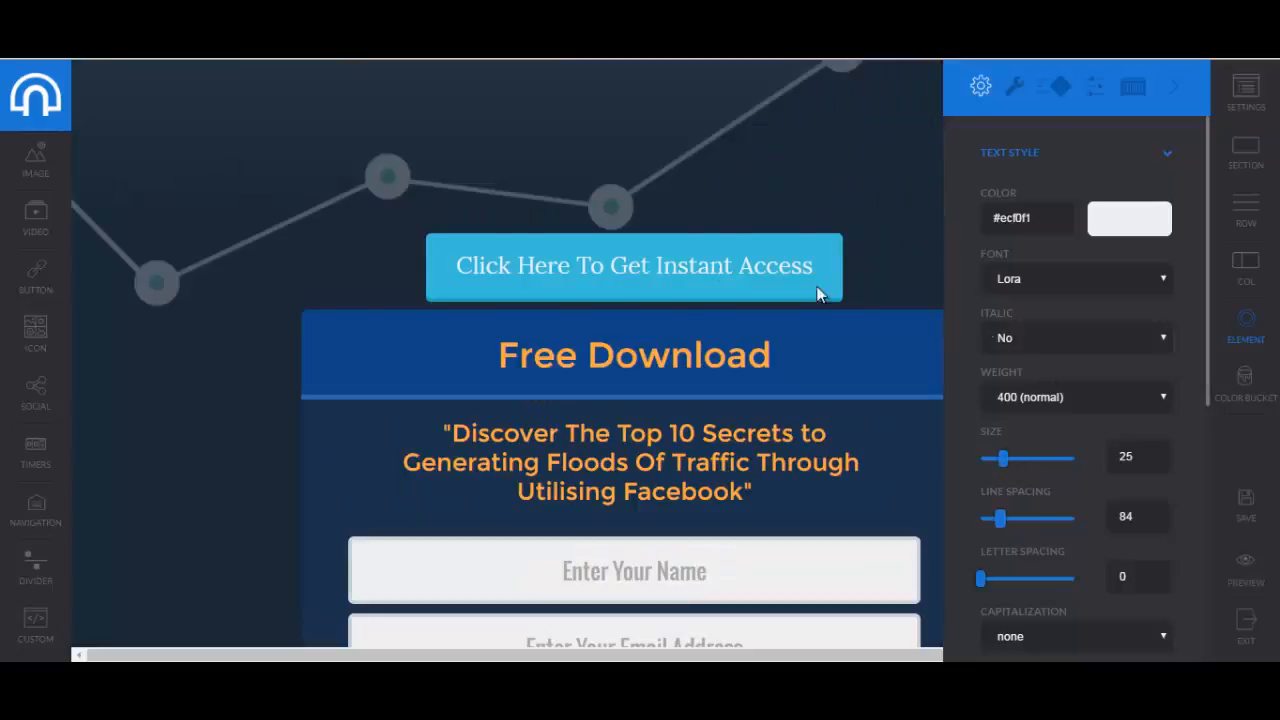
mouse_move(1000, 527)
left_mouse_down()
mouse_move(1024, 527)
mouse_move(988, 527)
mouse_move(995, 518)
left_mouse_up()
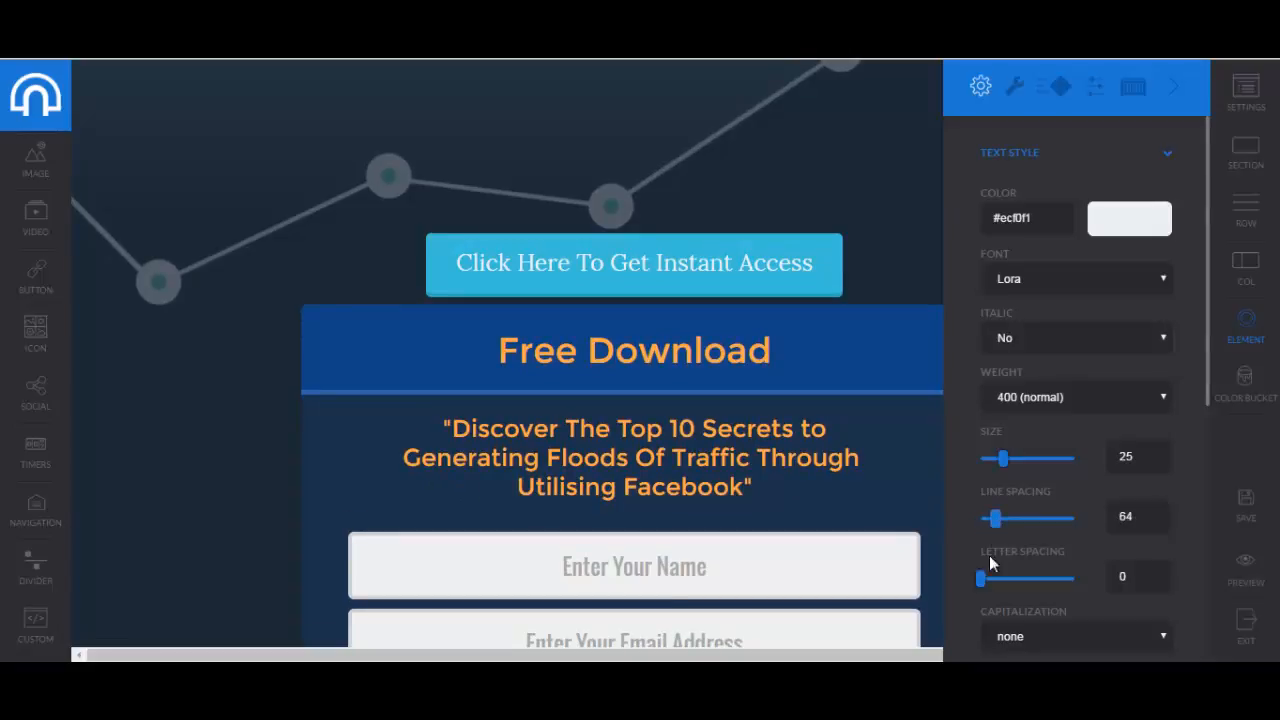
mouse_move(981, 585)
left_mouse_down()
mouse_move(1006, 589)
mouse_move(977, 581)
left_mouse_up()
Set the capitalization of the button text to capitalize.
scroll(1043, 475, "down", 1)
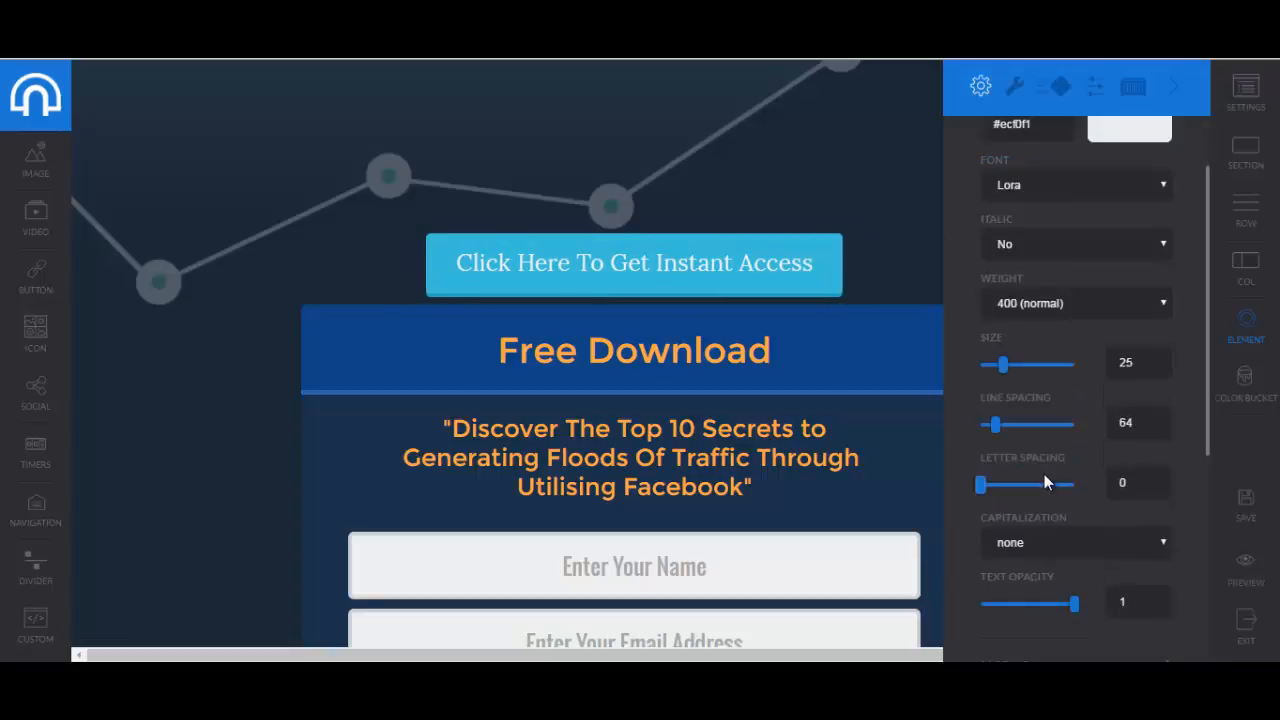
left_click(1055, 545)
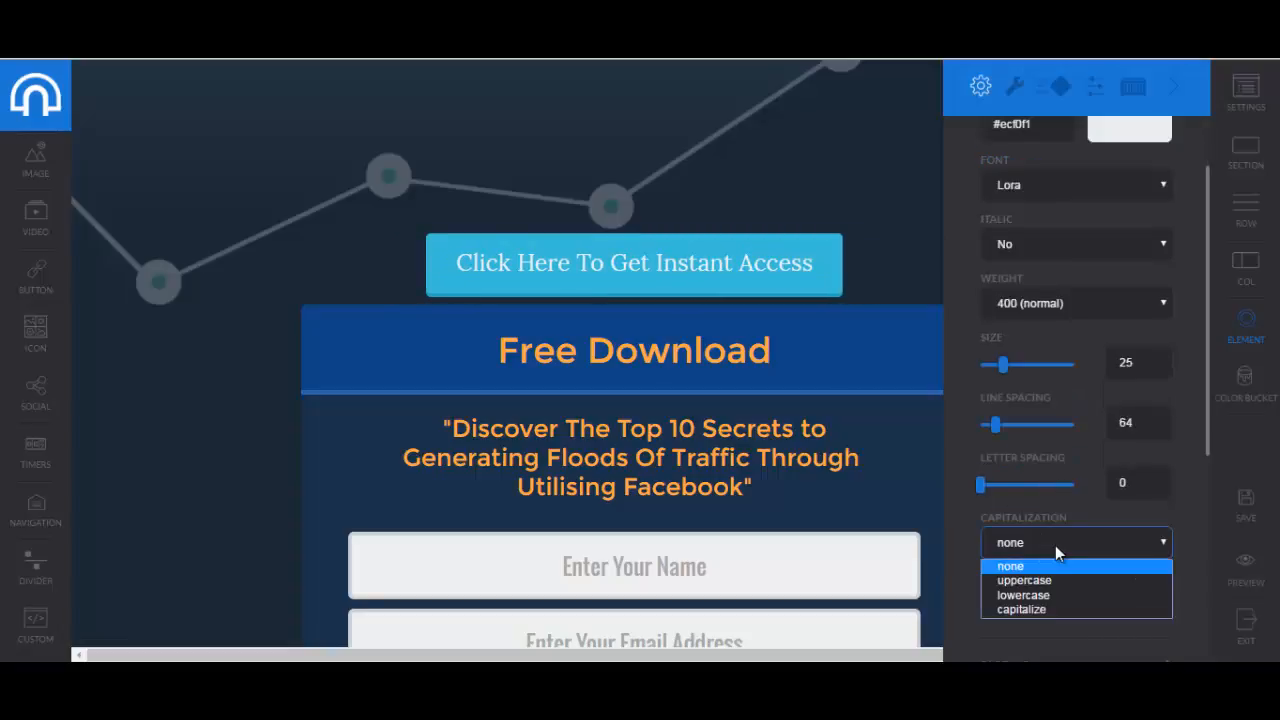
left_click(1037, 610)
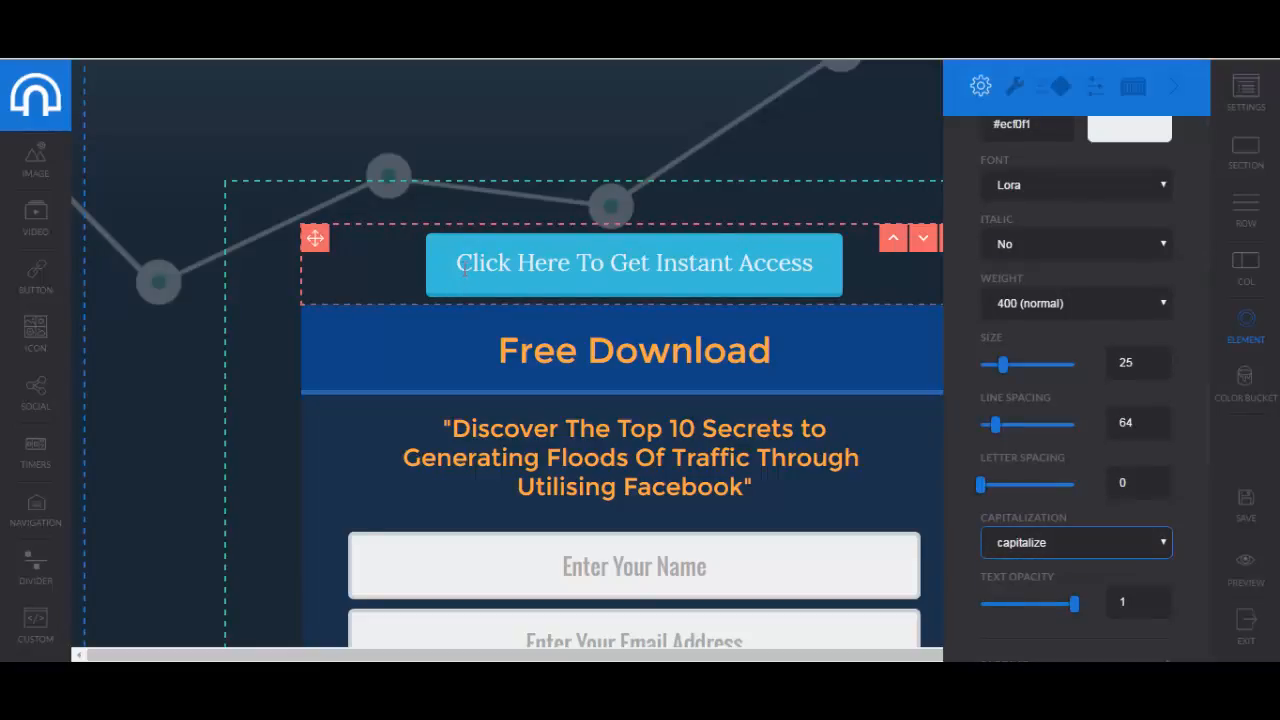
Try the lowercase and uppercase options on the button text and return to capitalize.
left_click(1082, 548)
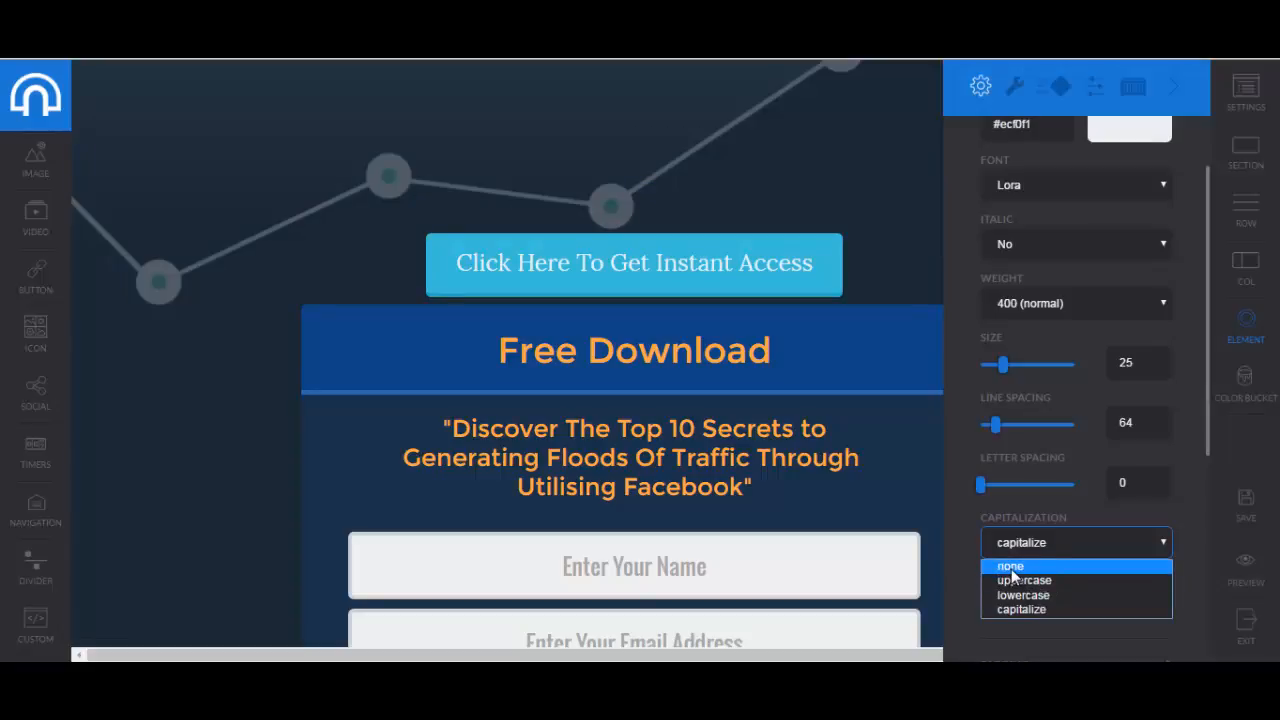
left_click(1040, 595)
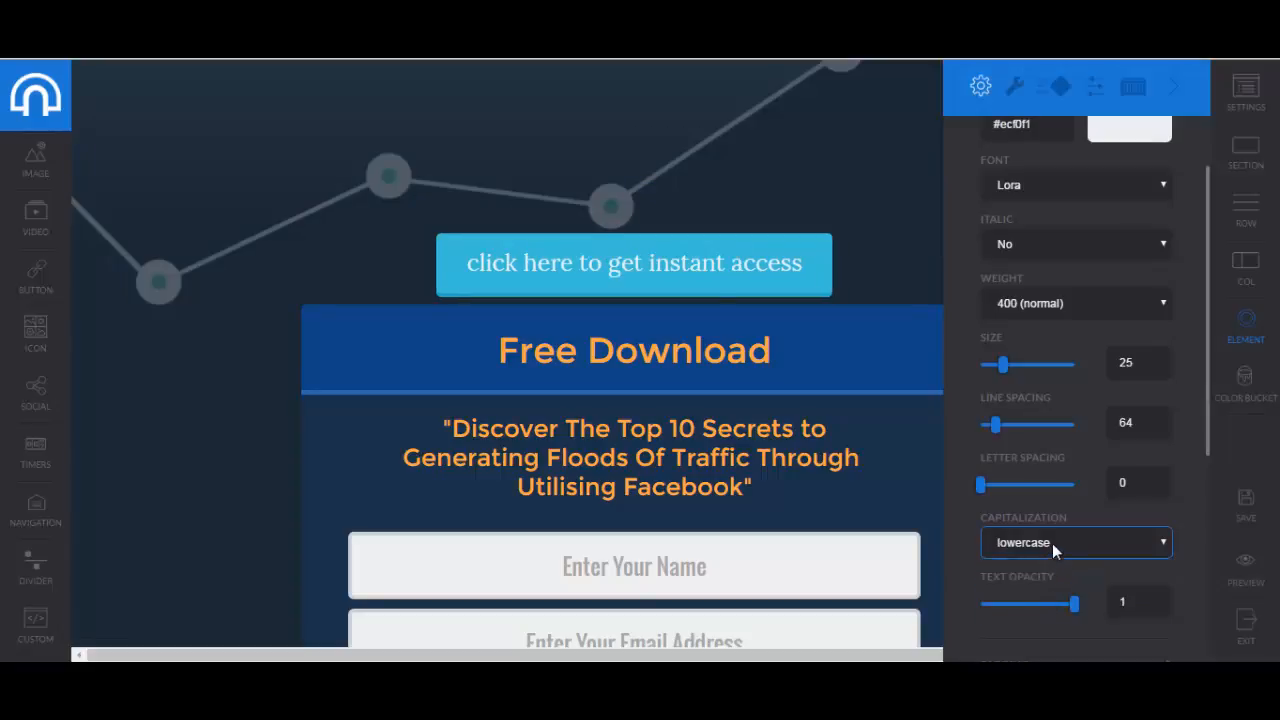
left_click(1052, 545)
left_click(1030, 579)
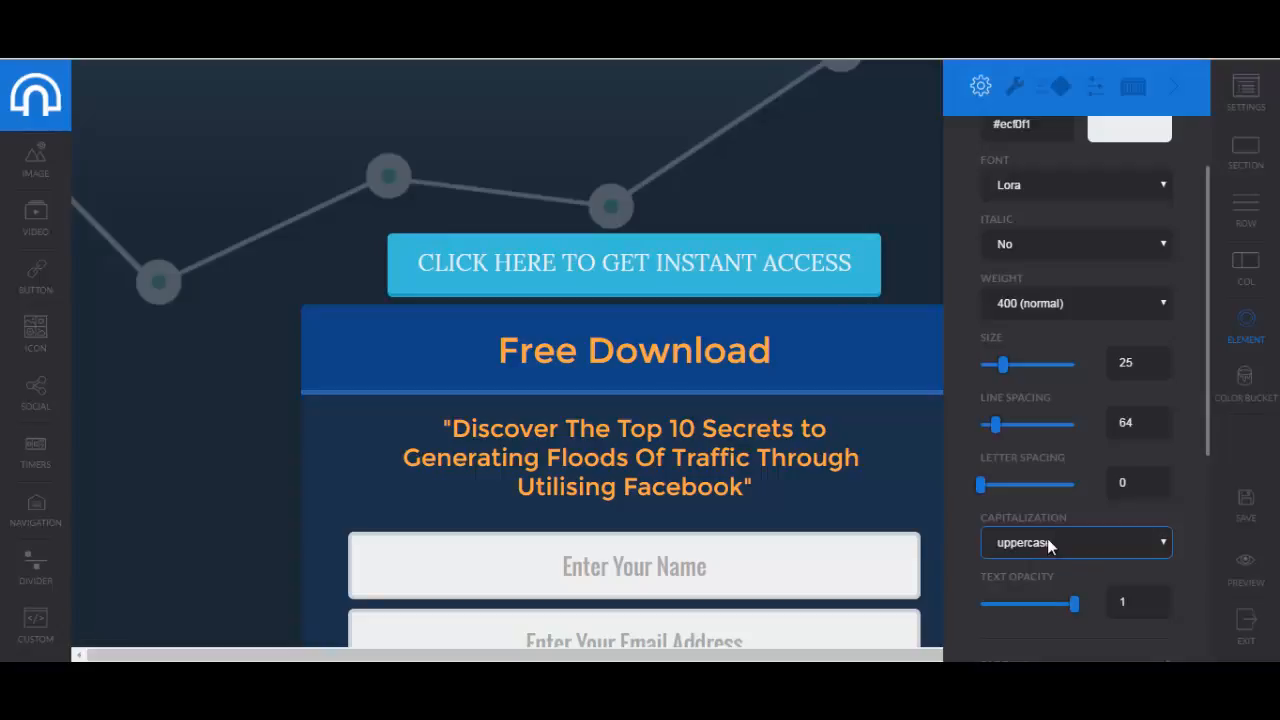
left_click(1047, 540)
left_click(1025, 609)
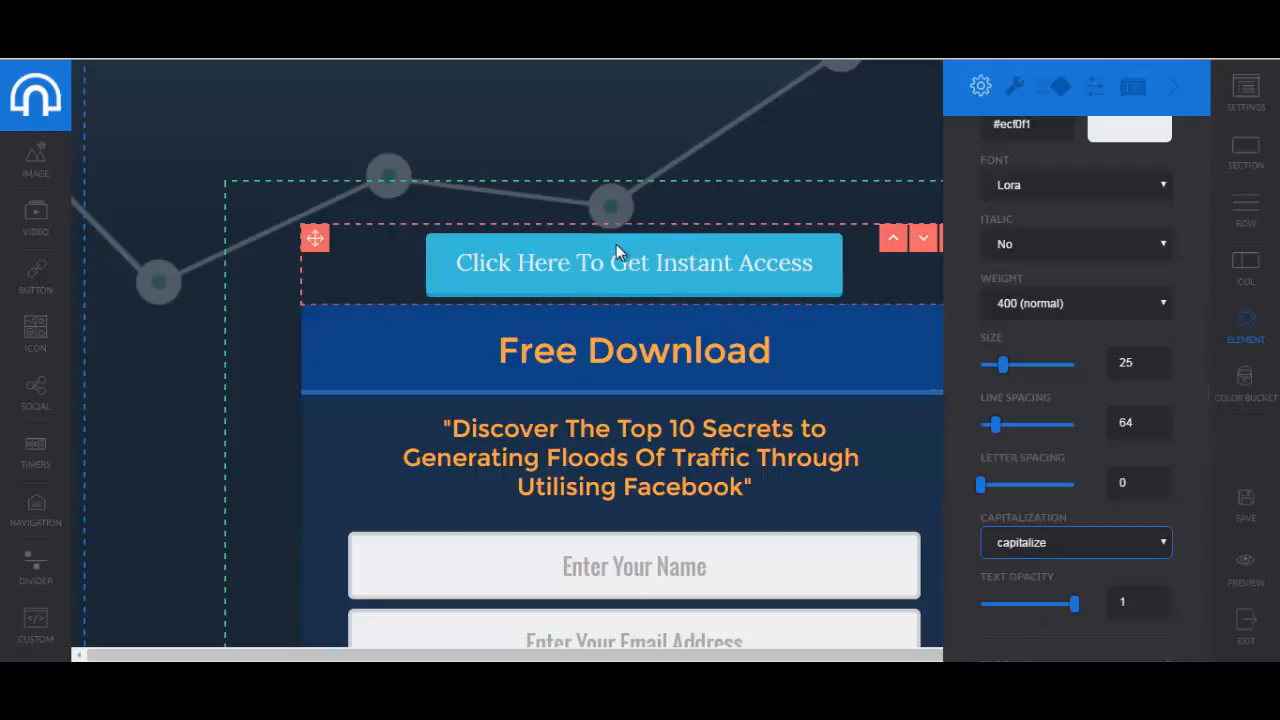
Examine the button's text opacity and its vertical and horizontal padding settings.
scroll(1050, 480, "down", 3)
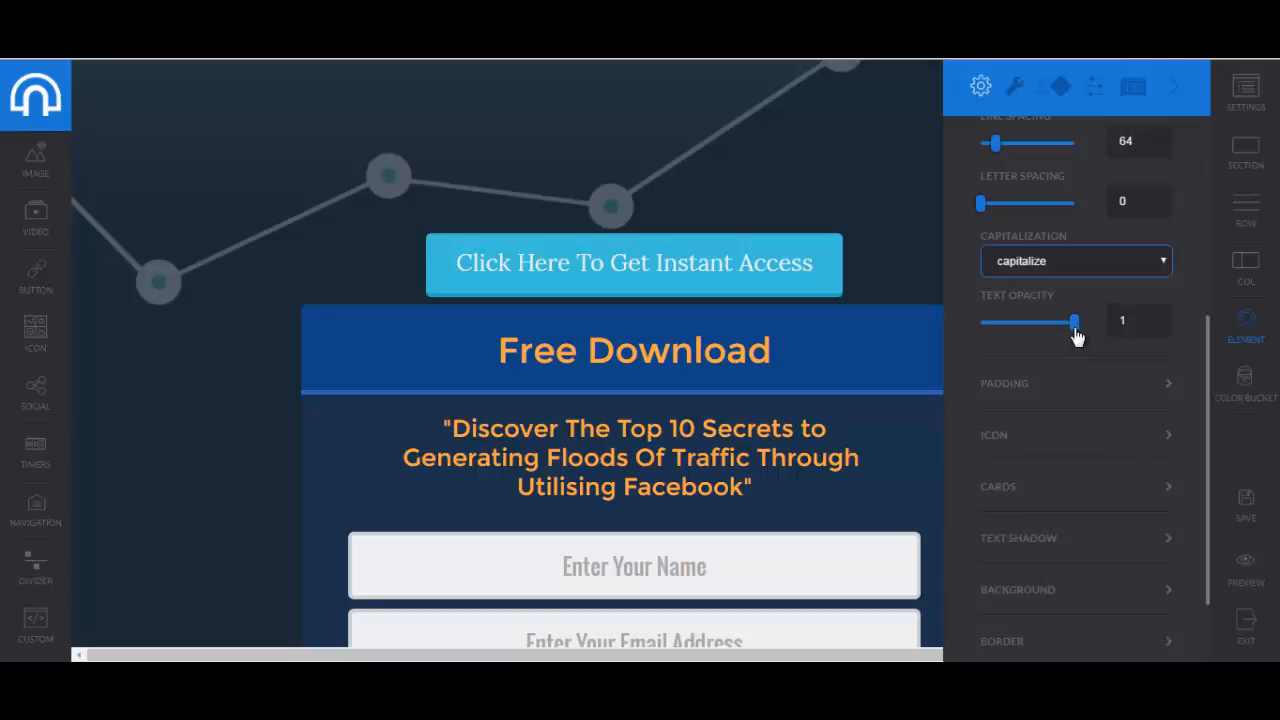
mouse_move(1076, 330)
left_mouse_down()
mouse_move(1011, 330)
mouse_move(1100, 327)
left_mouse_up()
left_click(1140, 395)
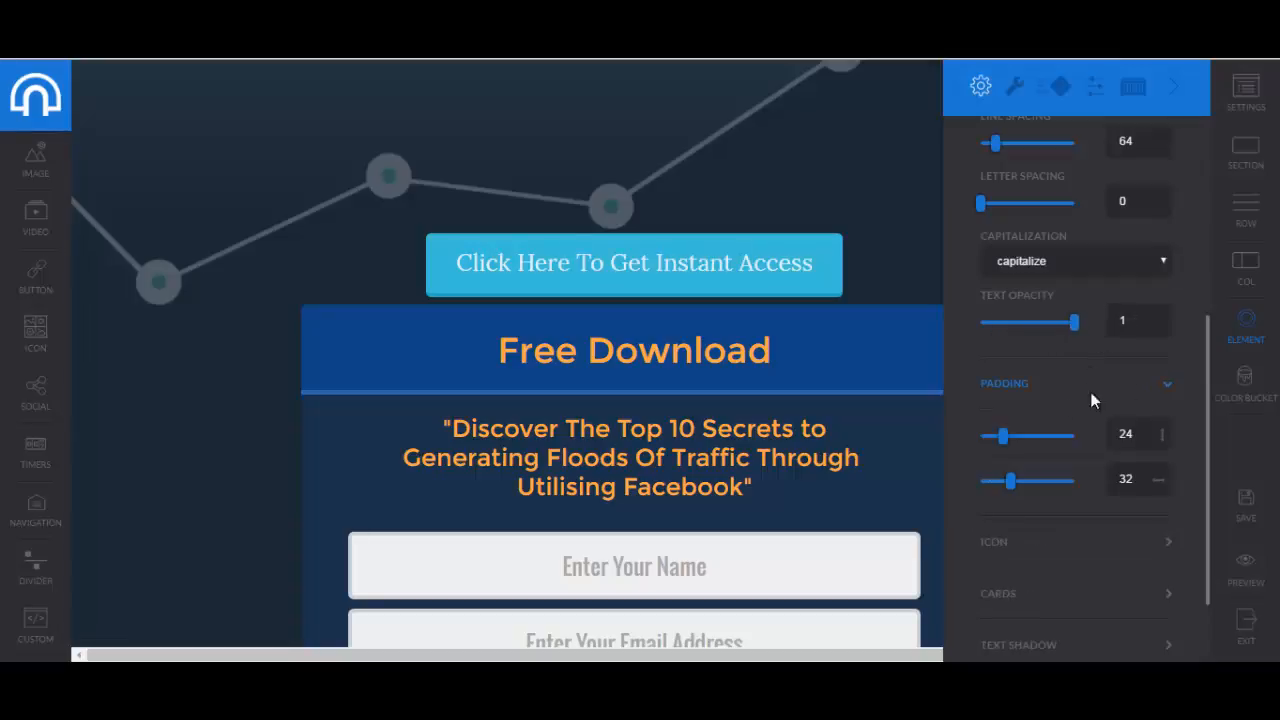
mouse_move(1003, 440)
left_mouse_down()
mouse_move(1031, 443)
mouse_move(1003, 443)
left_mouse_up()
scroll(1069, 440, "down", 1)
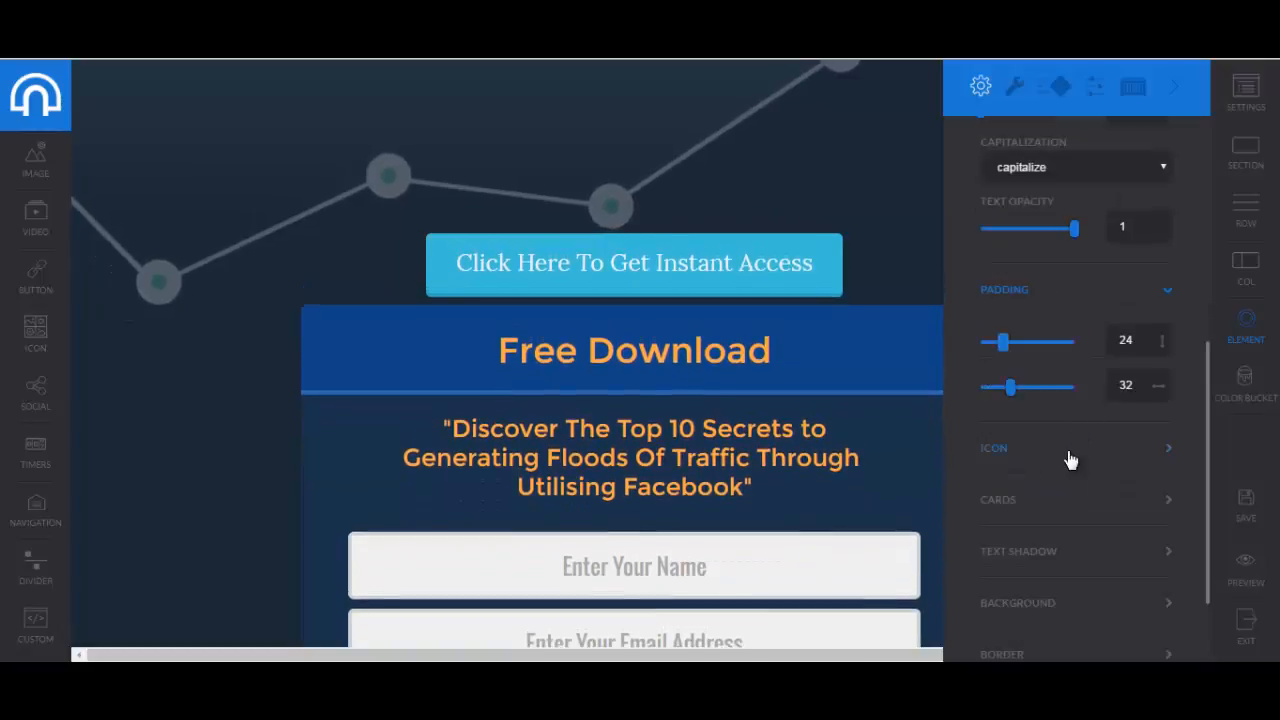
Add the book icon from the icon library to the button.
left_click(1168, 450)
scroll(1100, 440, "down", 1)
left_click(1062, 401)
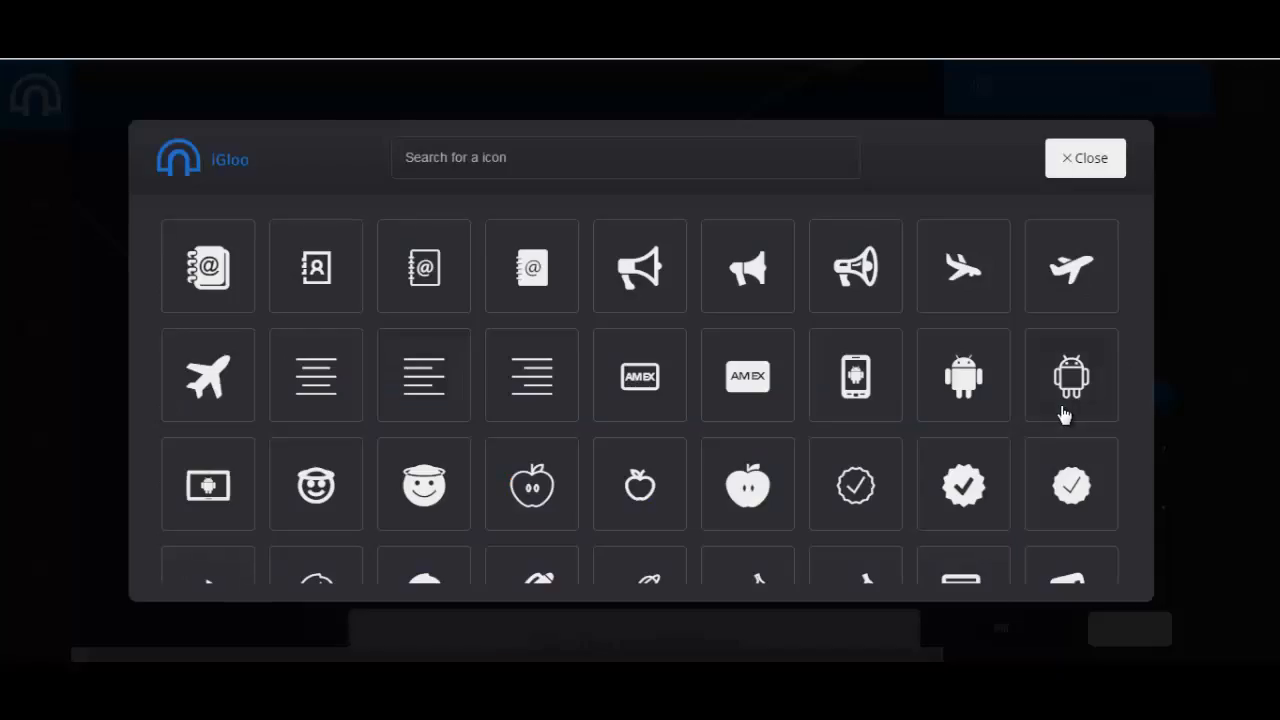
scroll(463, 327, "down", 5)
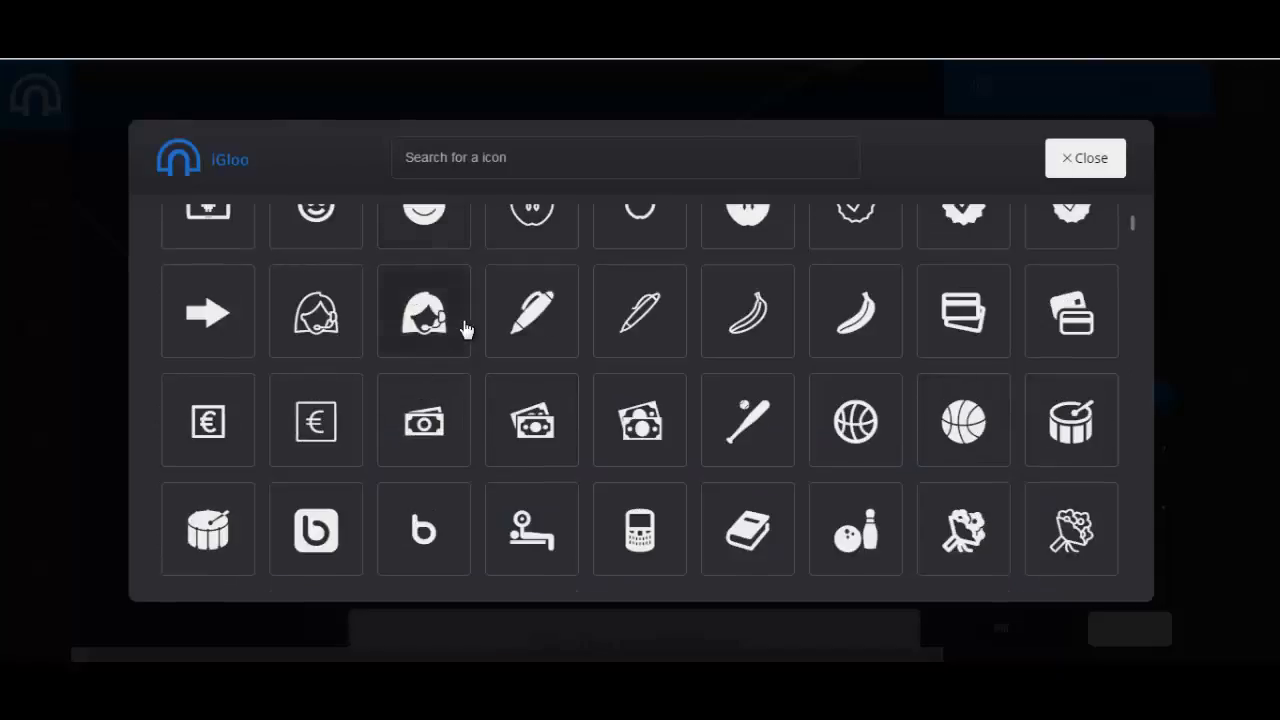
left_click(746, 345)
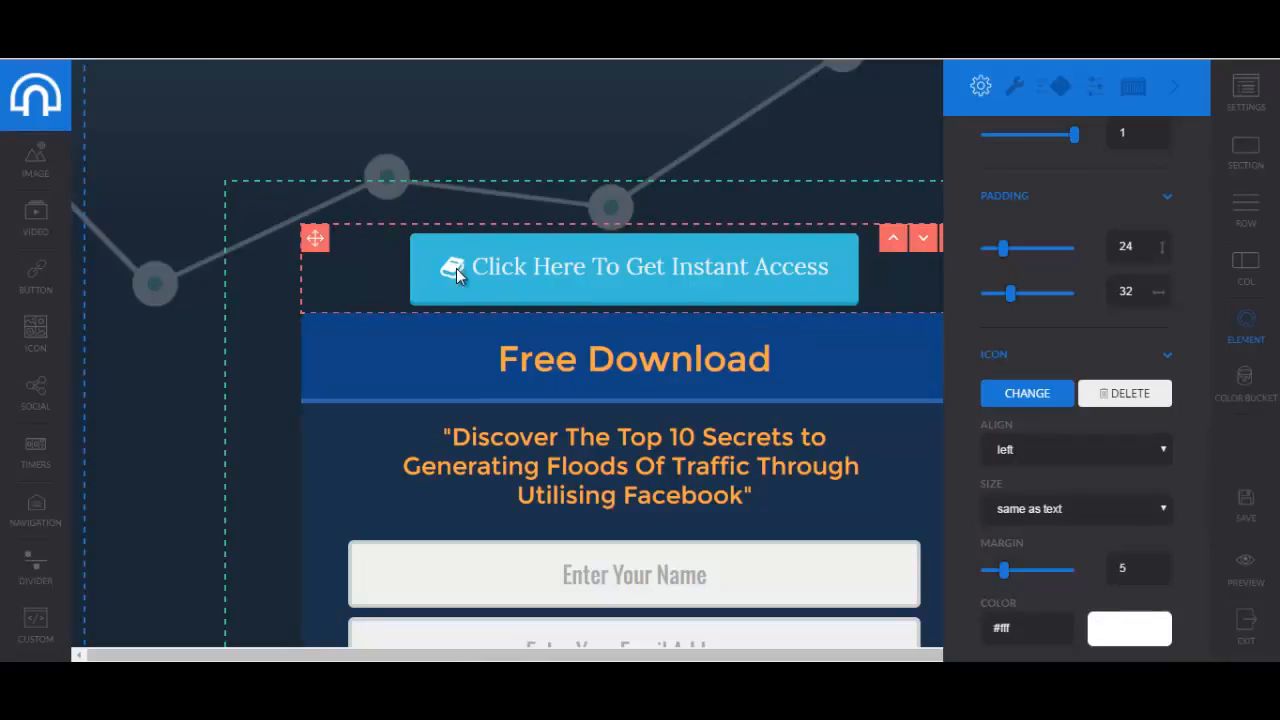
Try aligning the book icon to the right of the button text and return it to left.
left_click(1035, 450)
left_click(1021, 491)
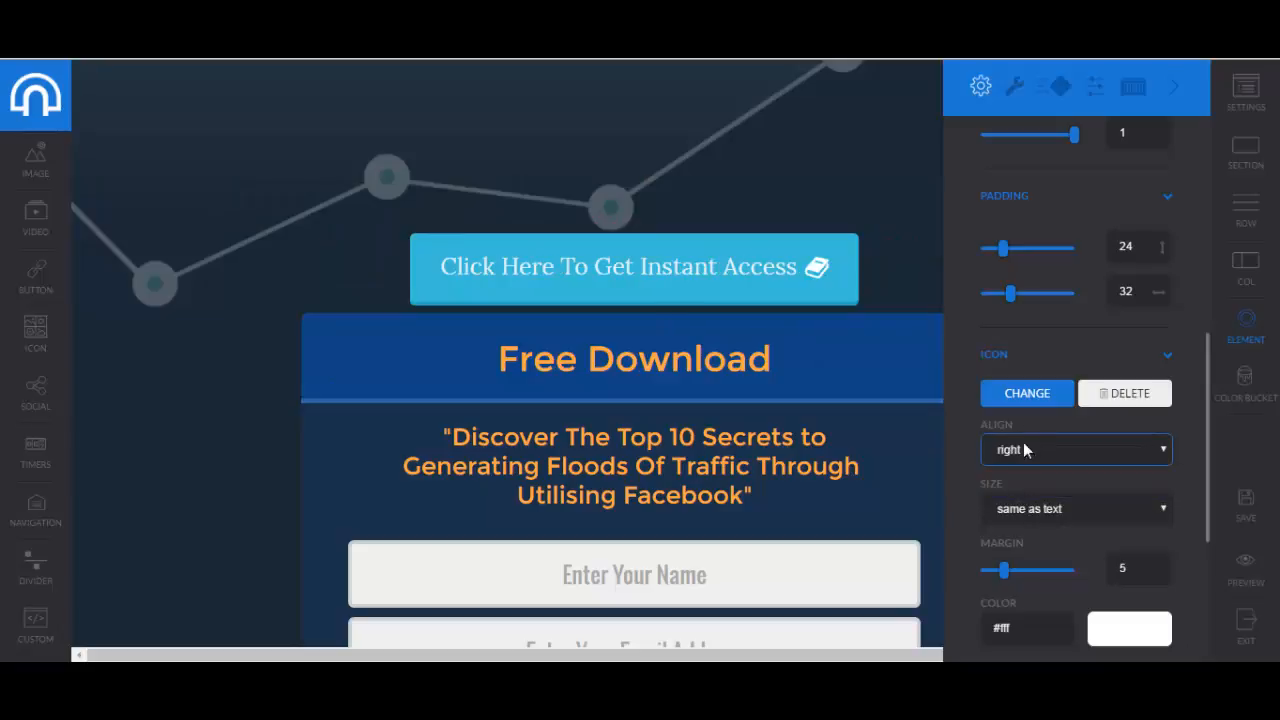
left_click(1024, 450)
left_click(1010, 477)
Switch the button icon's size to custom and set it to 16.
scroll(998, 460, "down", 2)
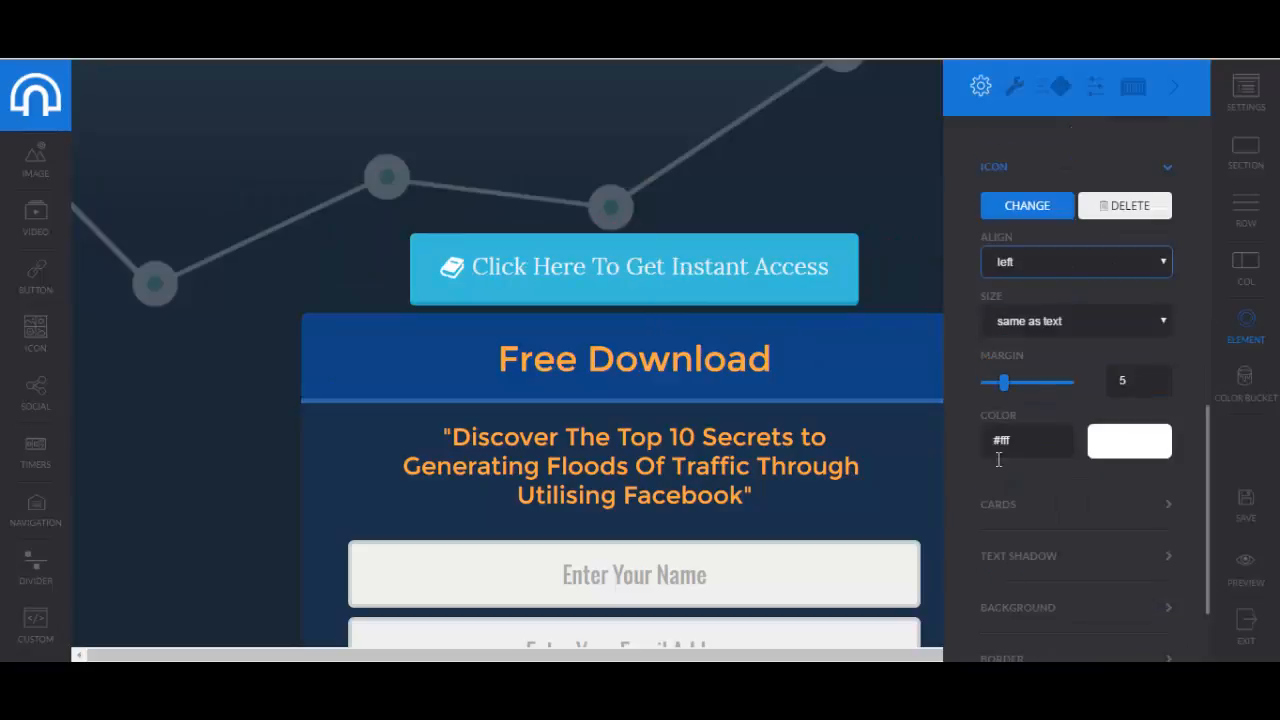
left_click(1062, 330)
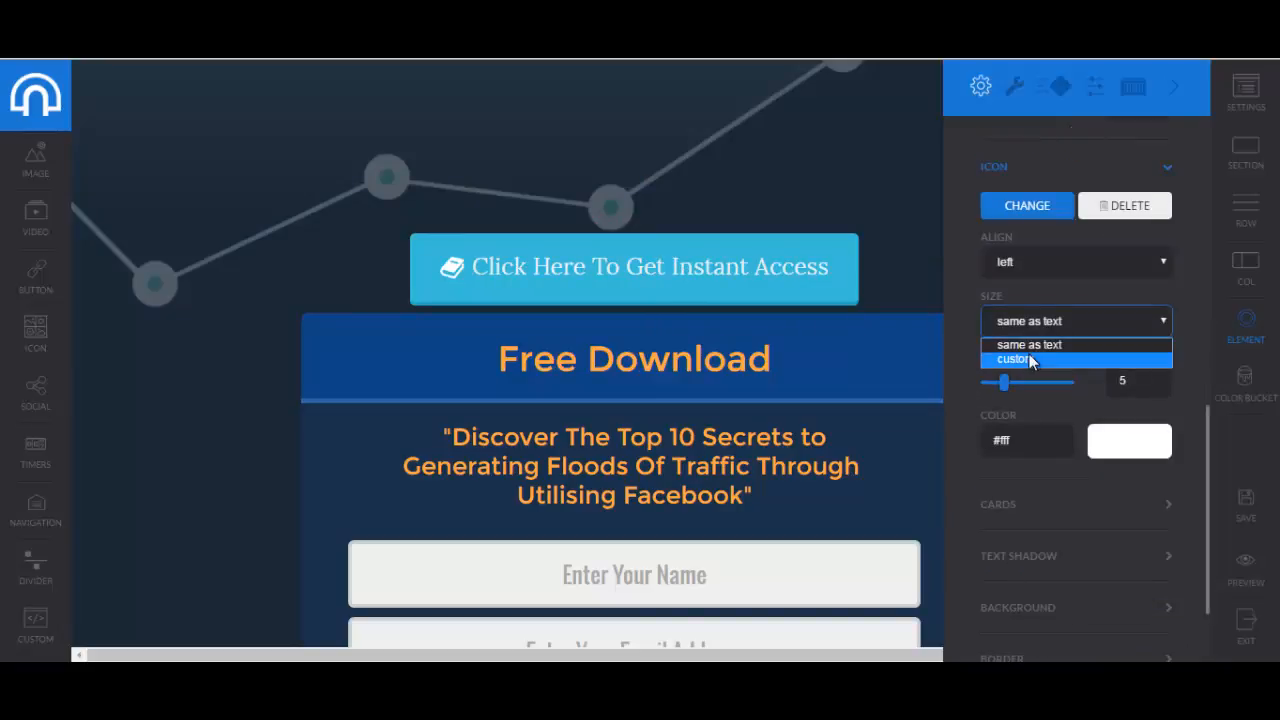
left_click(1029, 356)
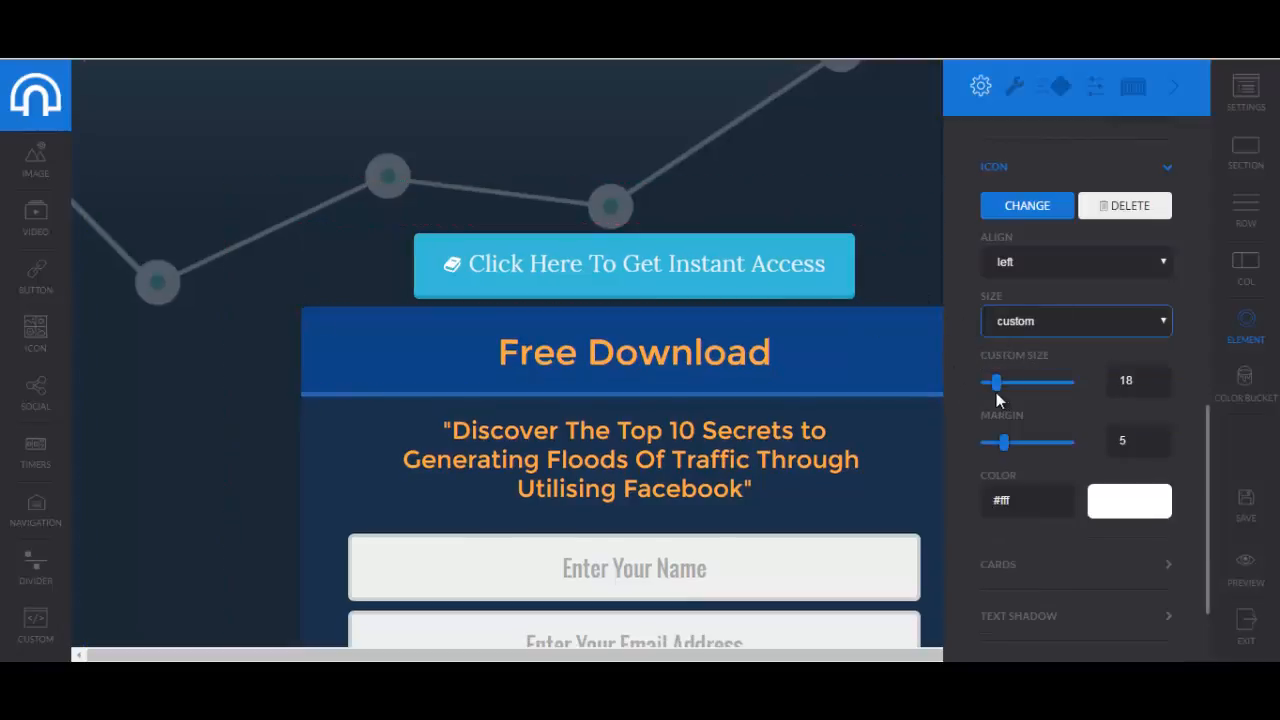
mouse_move(996, 390)
left_mouse_down()
mouse_move(1006, 386)
mouse_move(992, 385)
left_mouse_up()
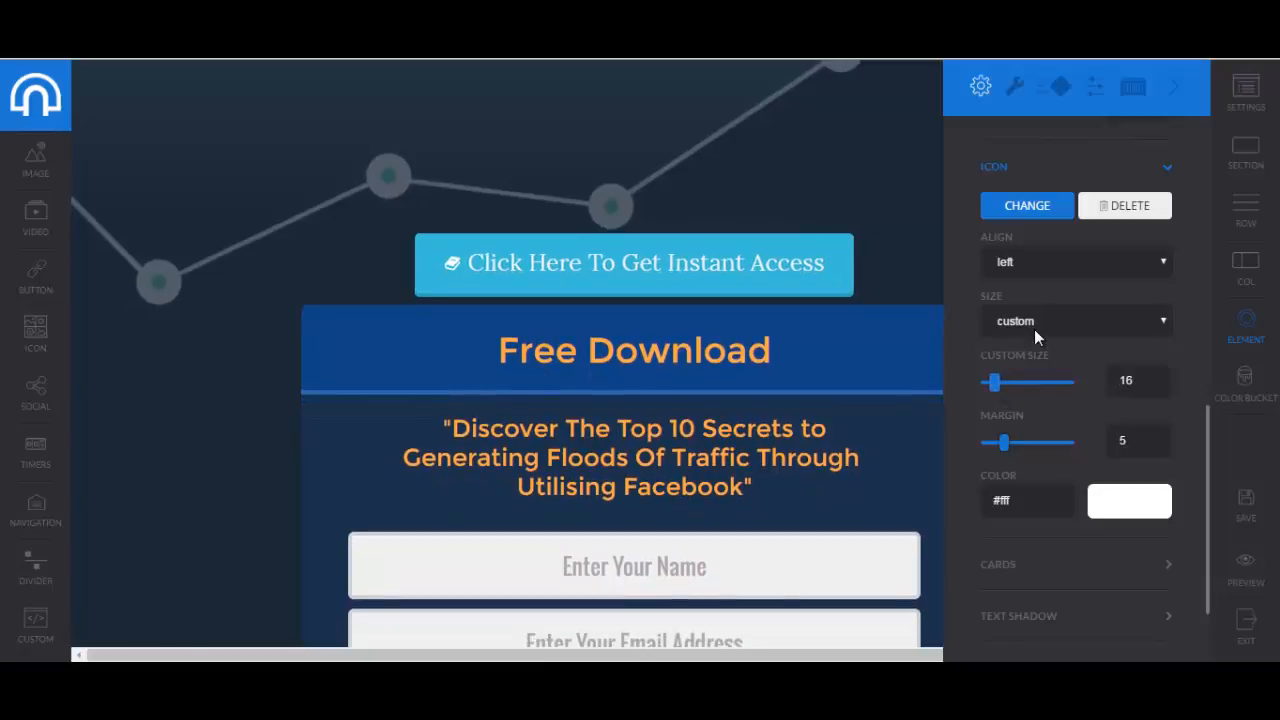
Set the button icon's size to same as text and its color to #ecf0f1.
left_click(1034, 329)
left_click(1022, 344)
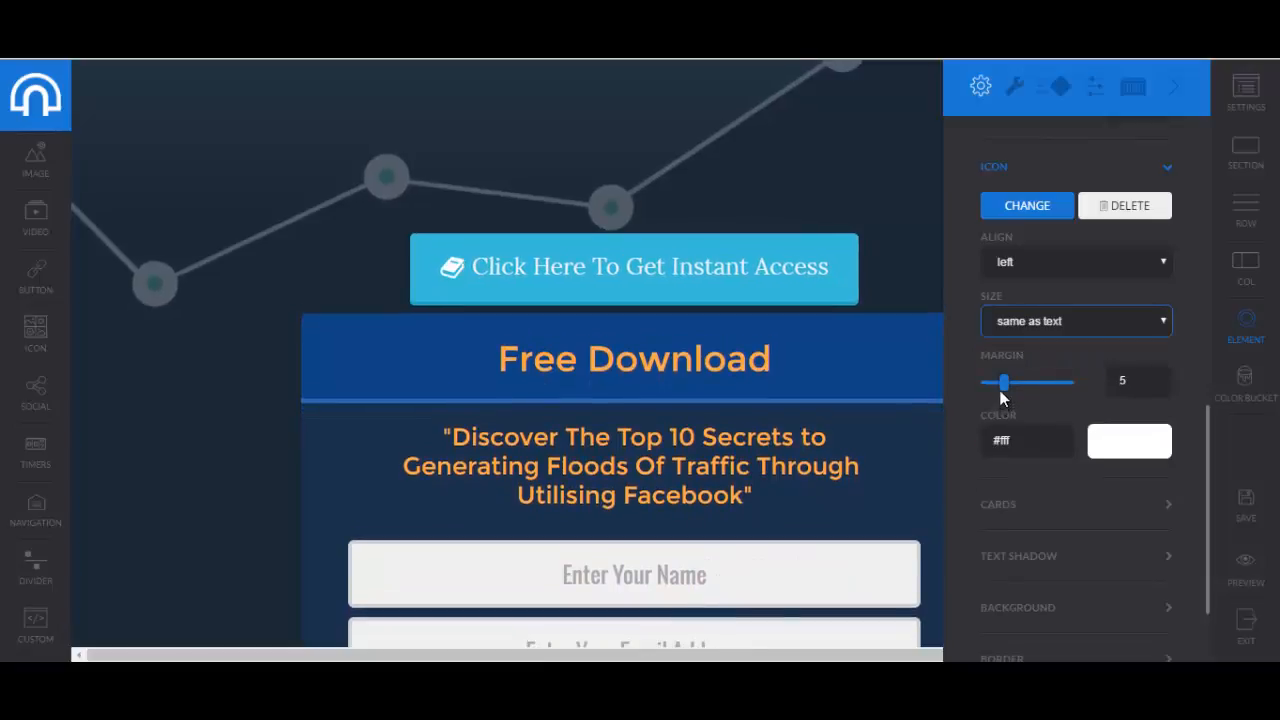
scroll(999, 430, "down", 1)
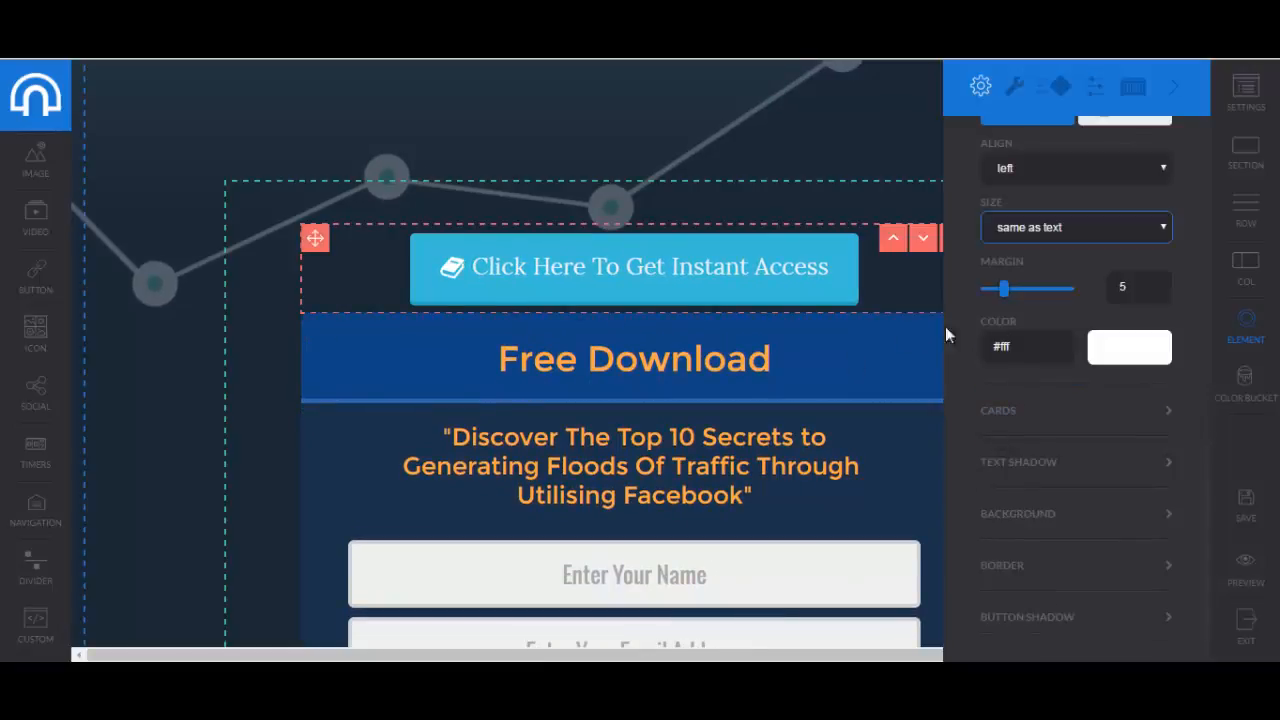
left_click(1129, 350)
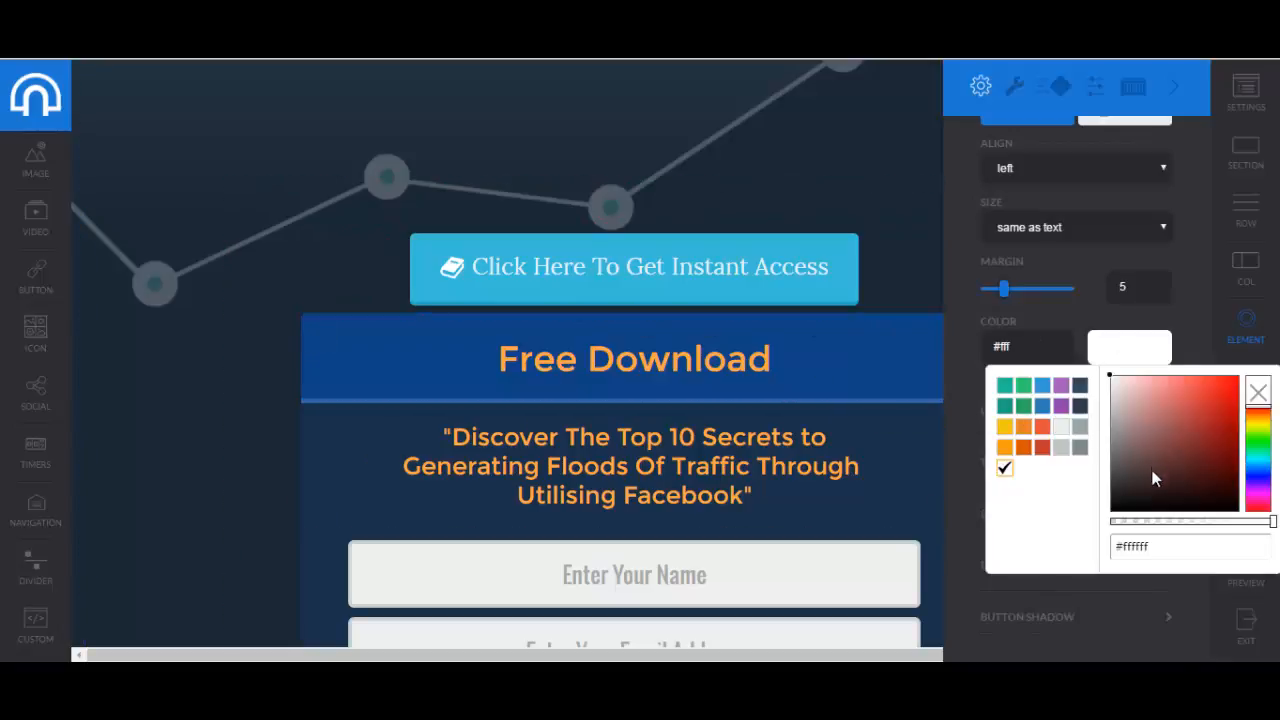
left_click_drag(1153, 478, 1120, 501)
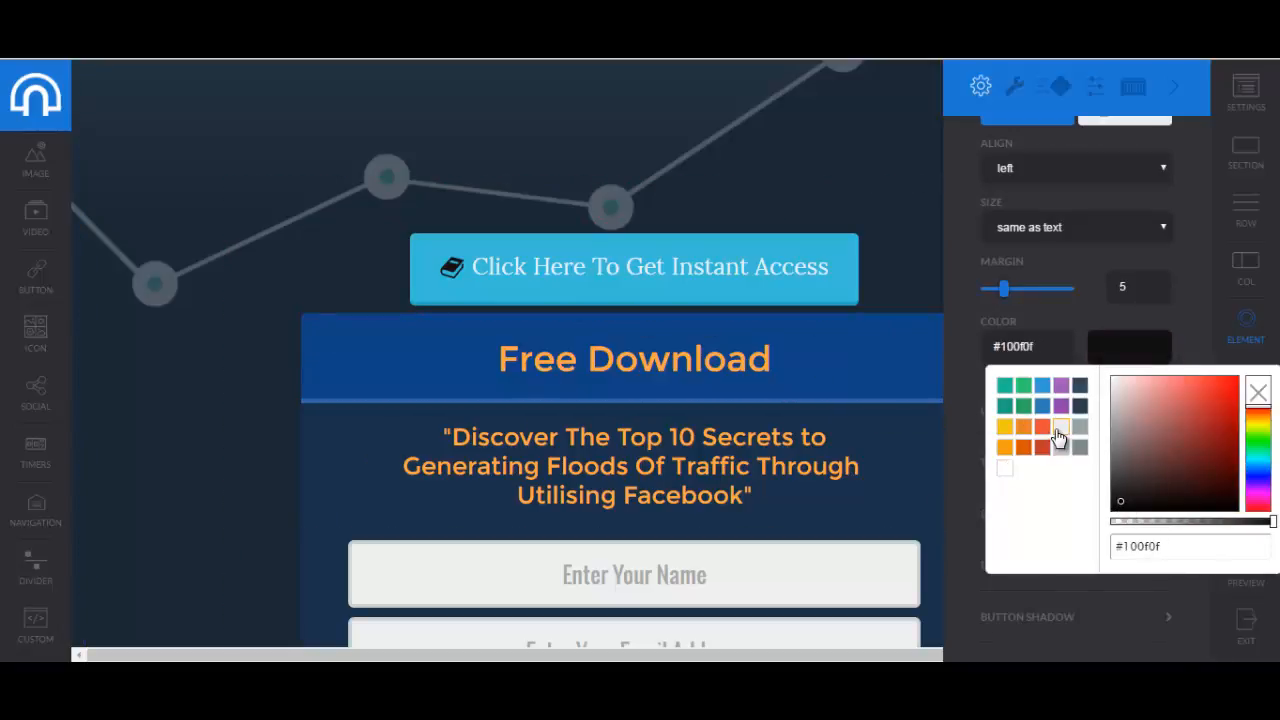
left_click(1060, 427)
left_click(950, 342)
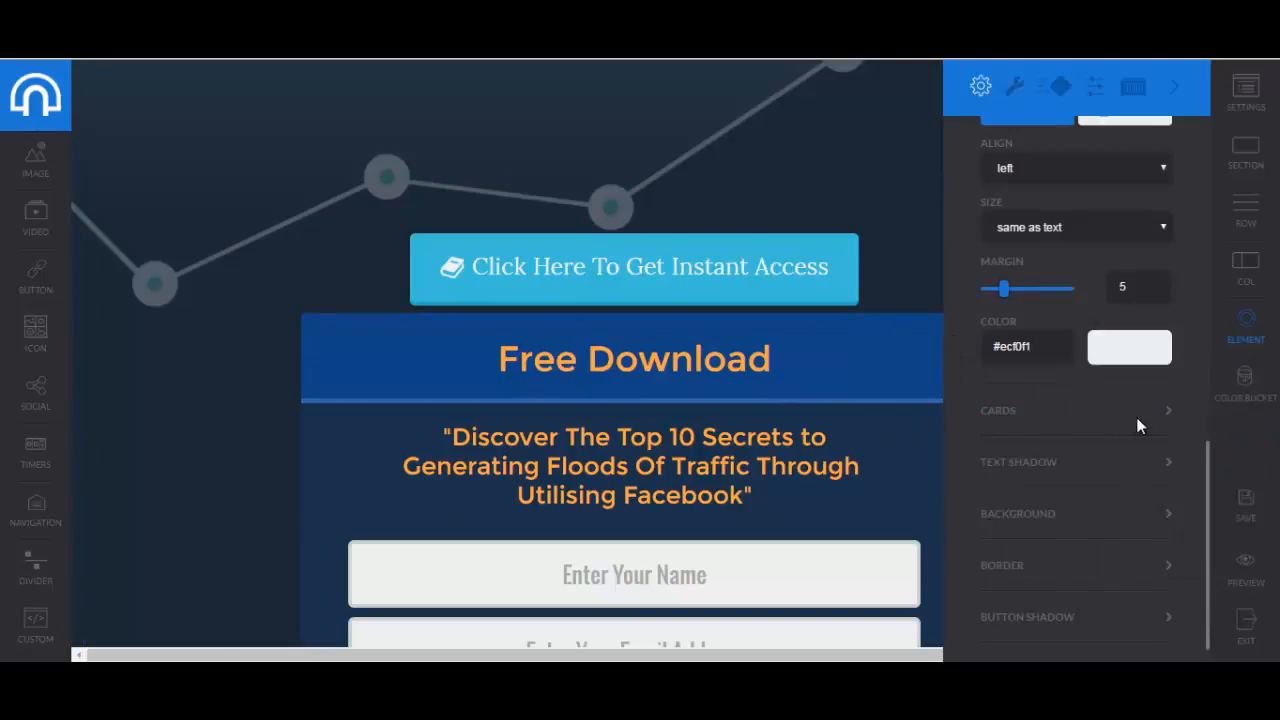
Try showing the accepted cards inside the button and back outside it, and turn them off again.
left_click(1164, 416)
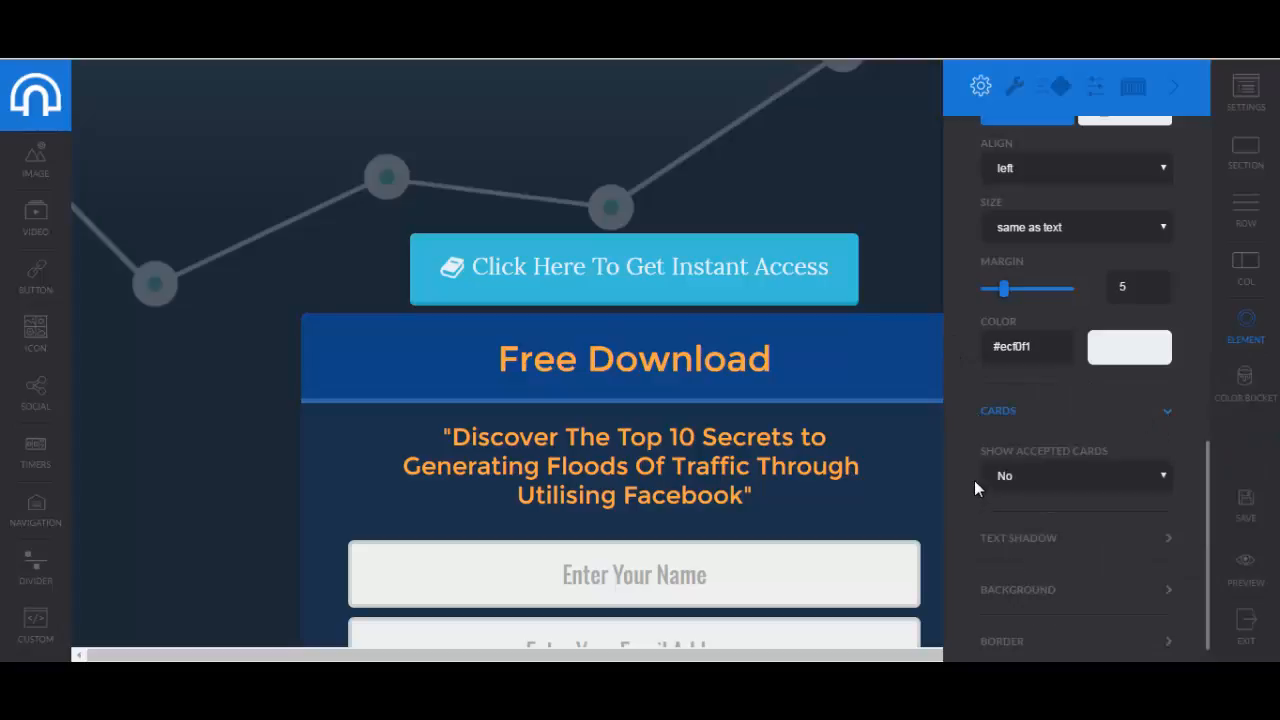
scroll(1055, 442, "down", 1)
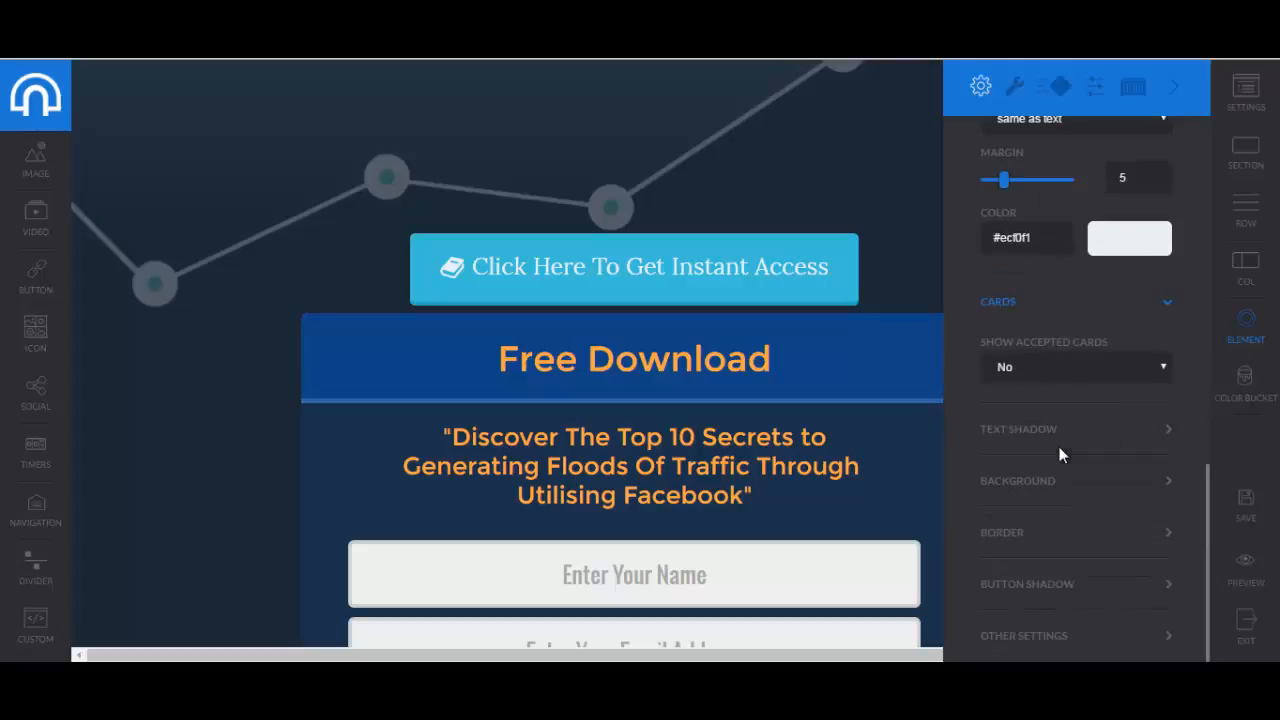
left_click(1093, 369)
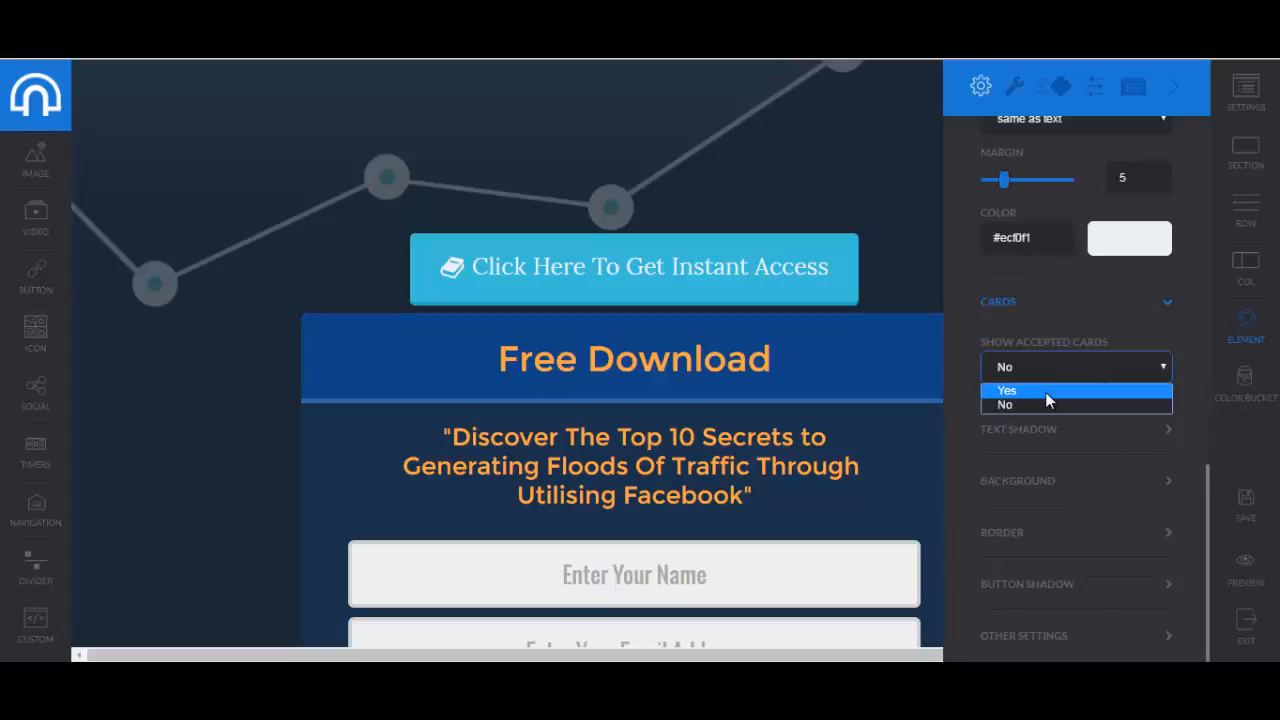
left_click(1045, 392)
left_click(1129, 379)
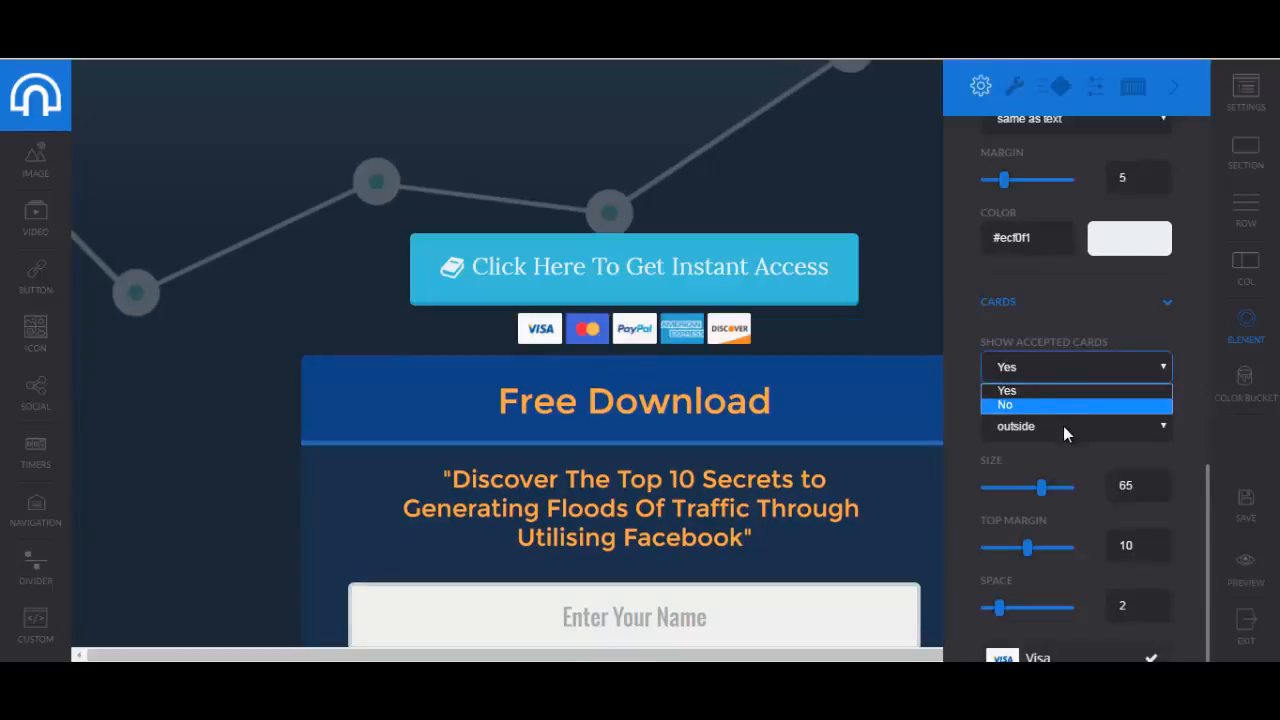
left_click(1055, 430)
left_click(1020, 451)
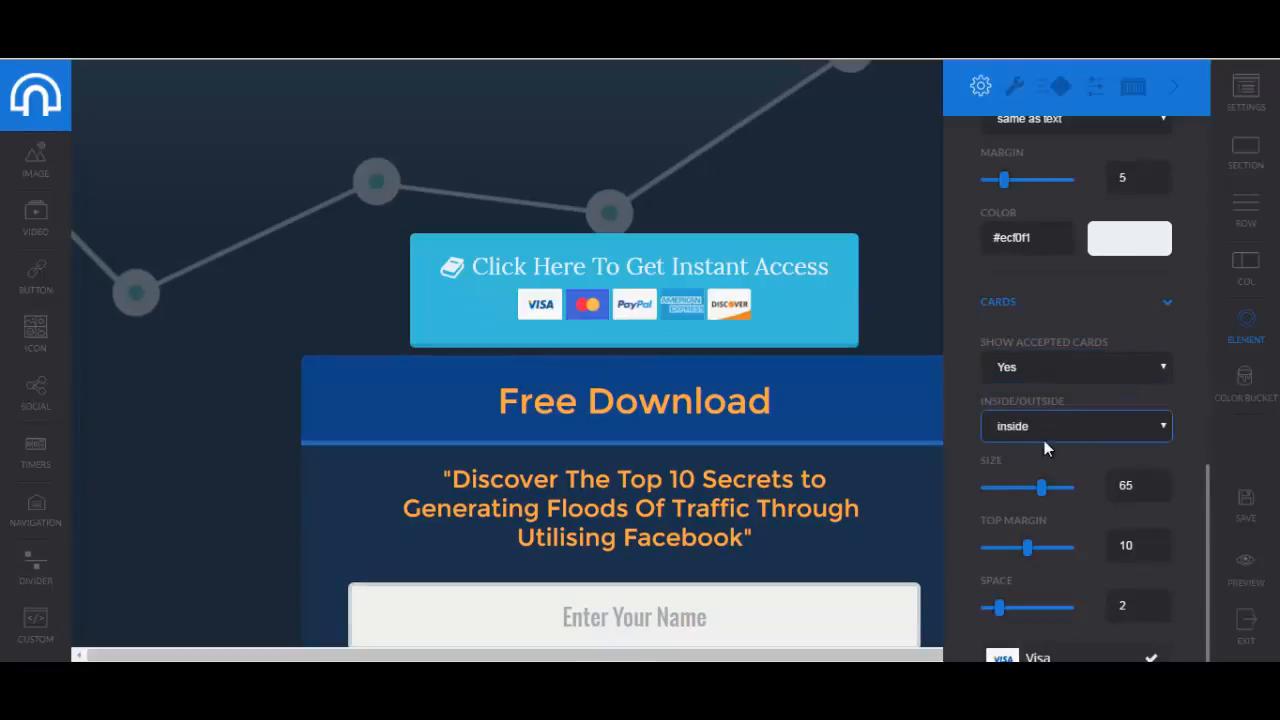
left_click(1065, 430)
left_click(1038, 463)
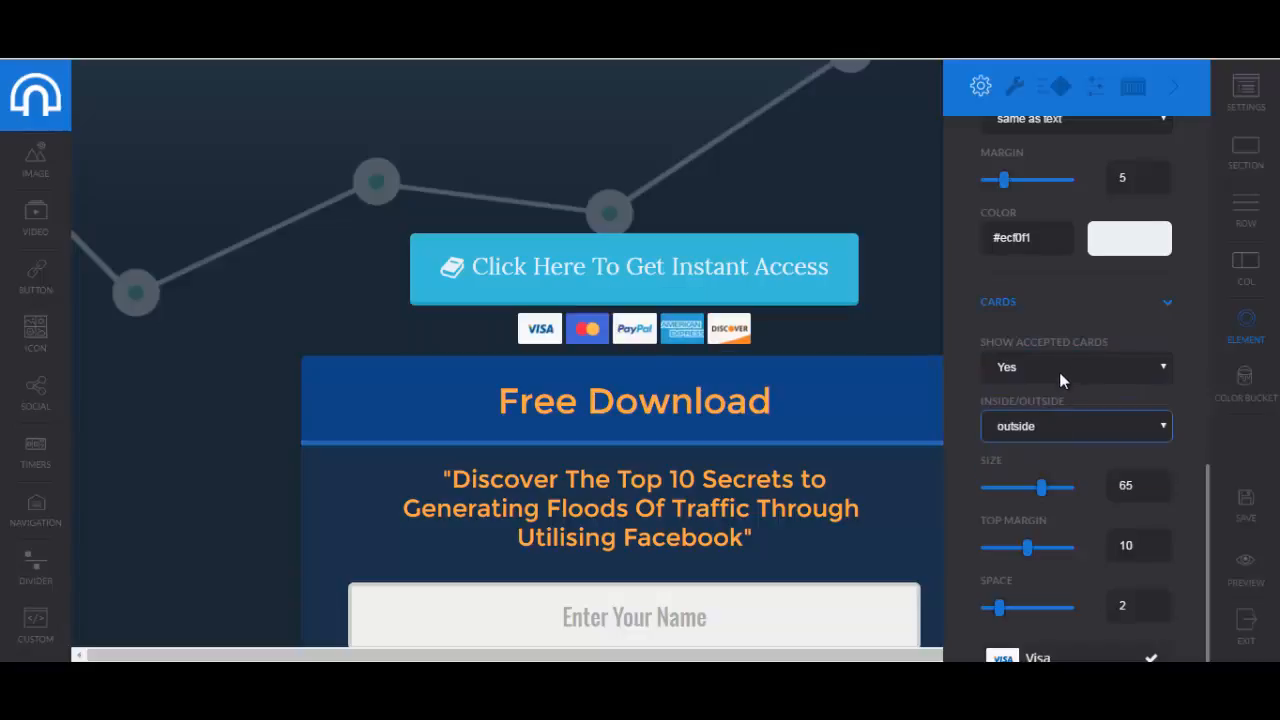
left_click(1059, 372)
left_click(1016, 410)
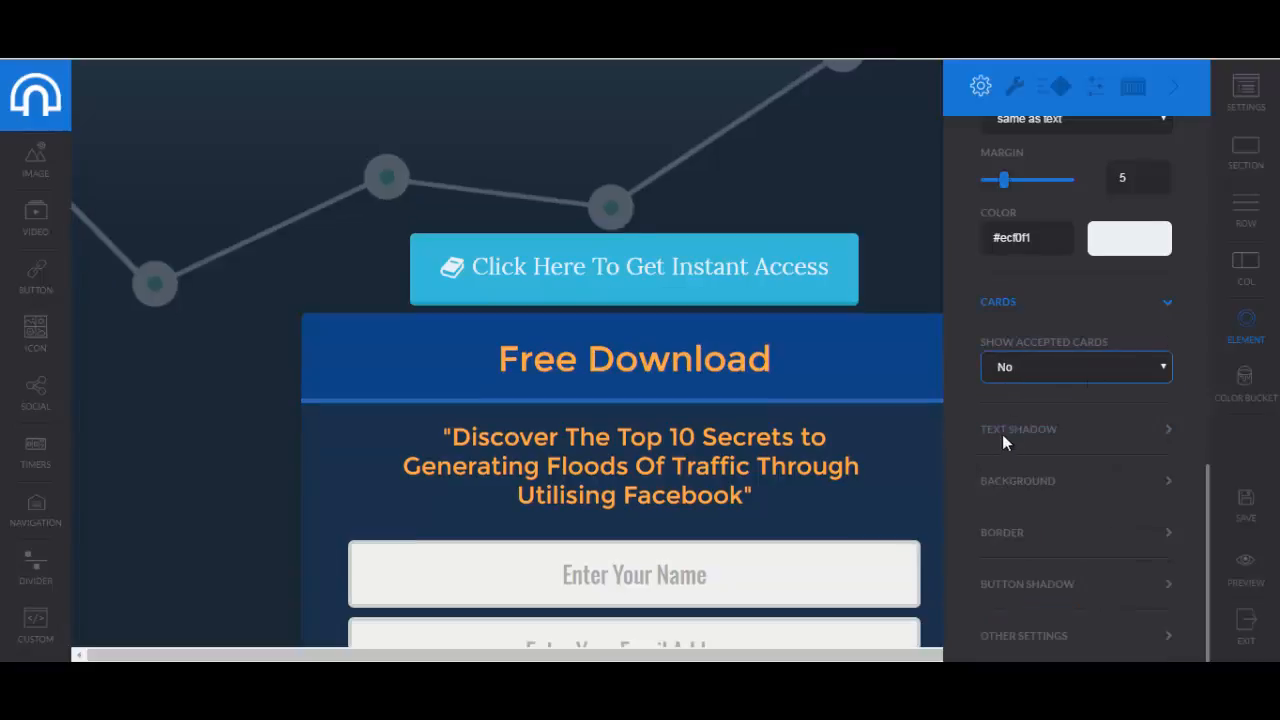
Turn on the accepted cards for the button and review the available card types.
left_click(1131, 370)
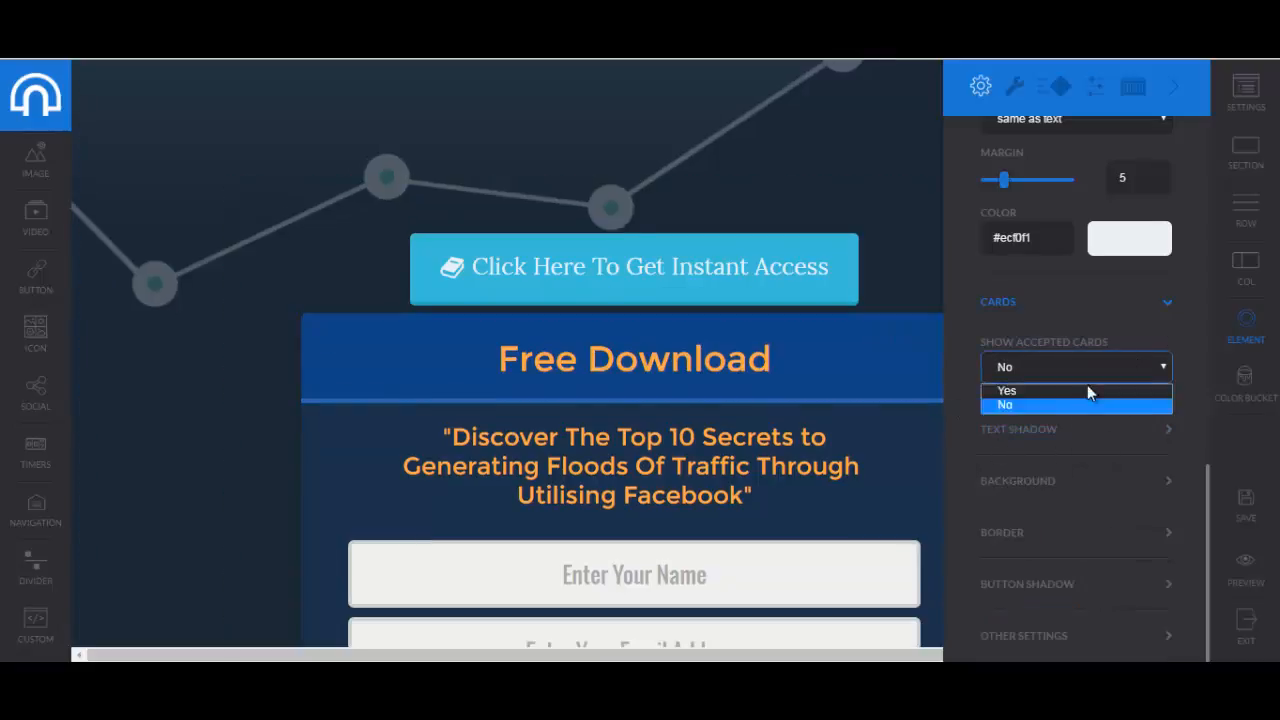
left_click(1040, 394)
scroll(1015, 440, "down", 1)
scroll(1009, 460, "down", 1)
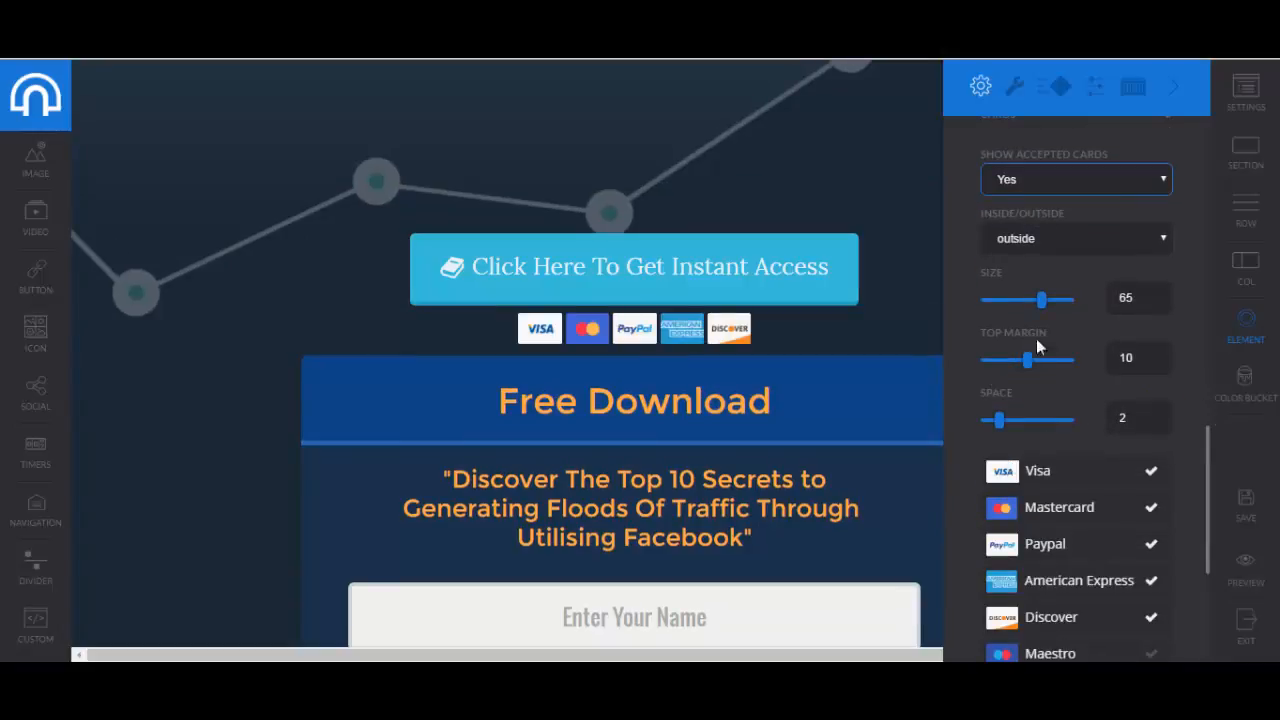
scroll(1010, 445, "down", 2)
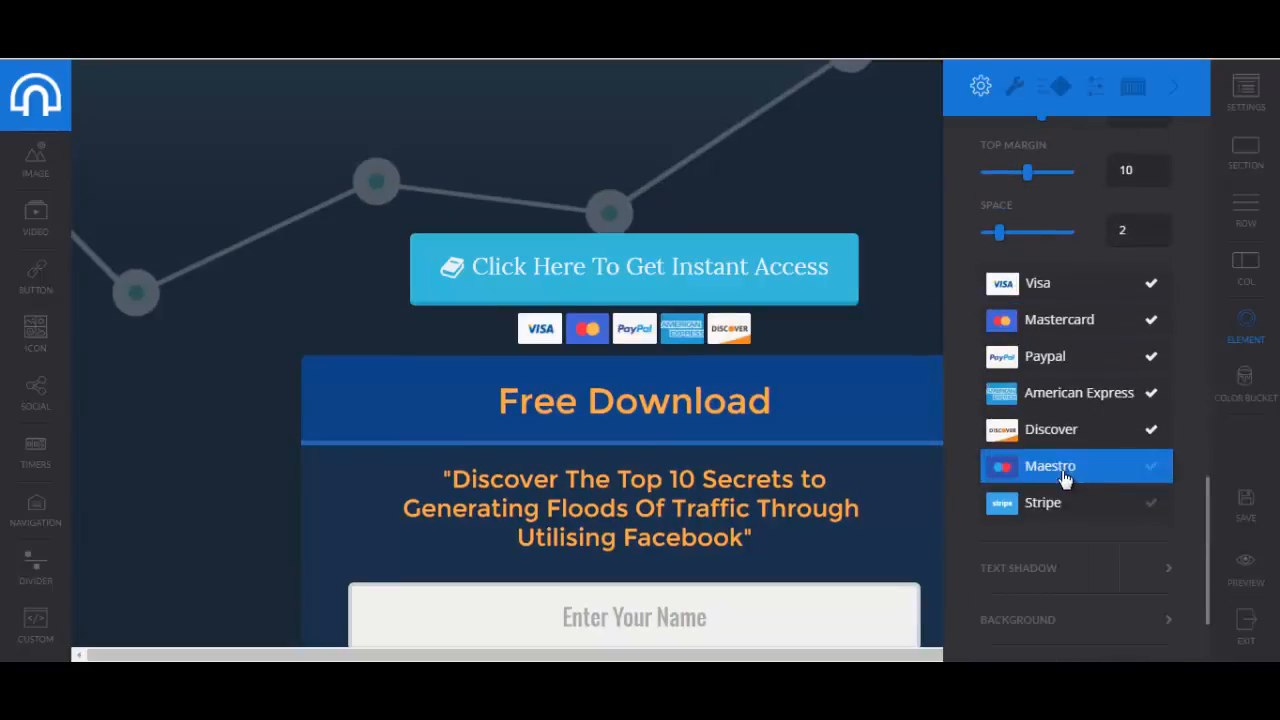
Give the button text a shadow with horizontal and vertical offsets of 2 and a blur of 11.
scroll(1050, 330, "down", 2)
left_click(1130, 432)
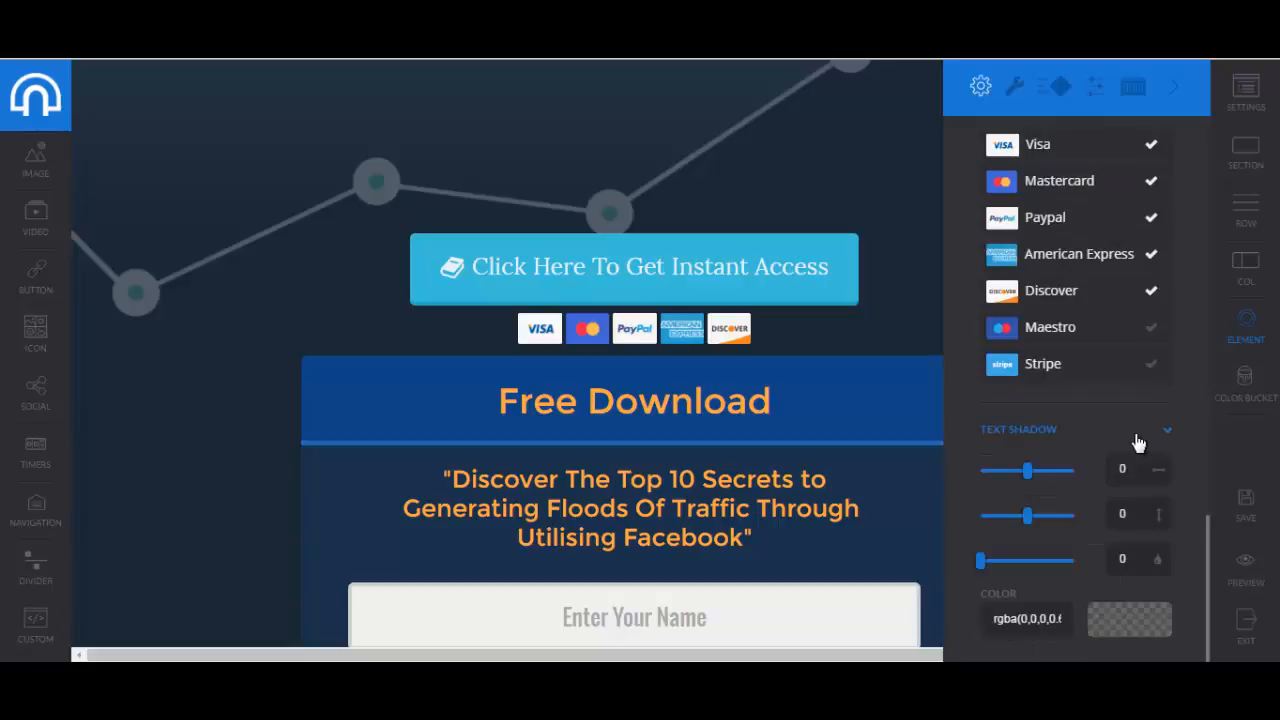
scroll(1097, 440, "down", 1)
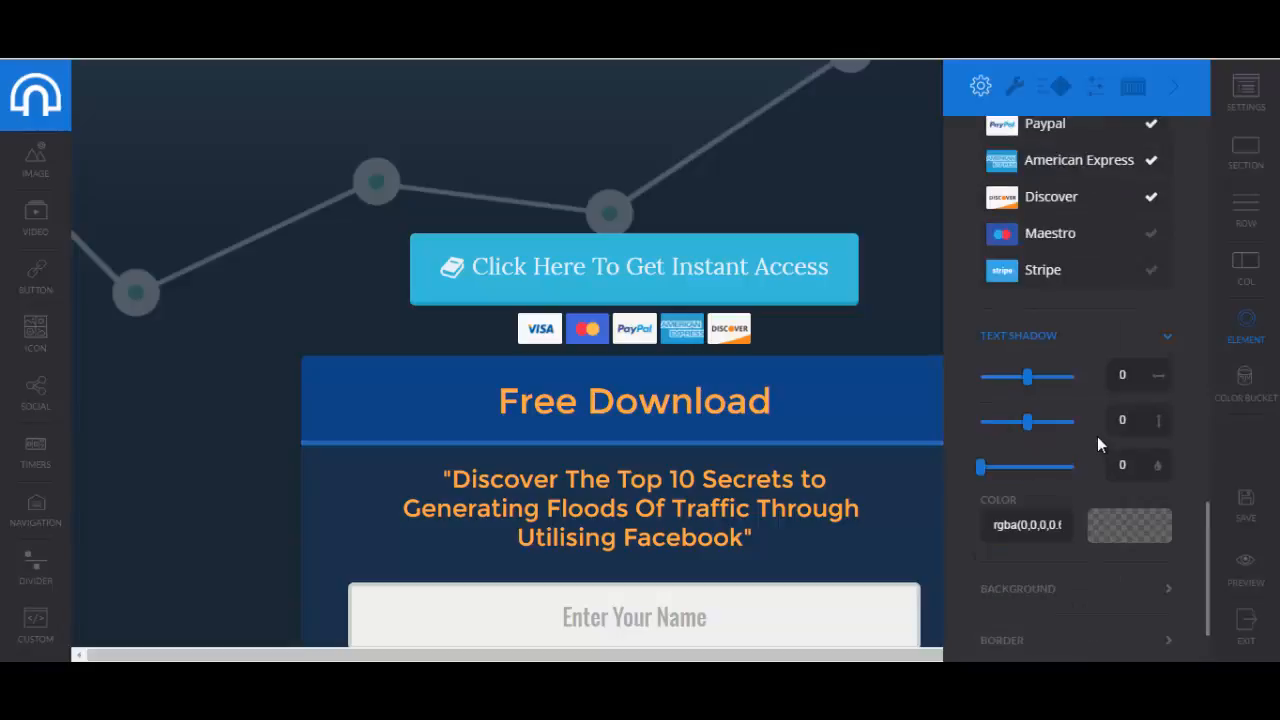
left_click(1123, 541)
left_click_drag(1147, 420, 1110, 449)
left_click(965, 508)
left_click_drag(1033, 388, 1036, 431)
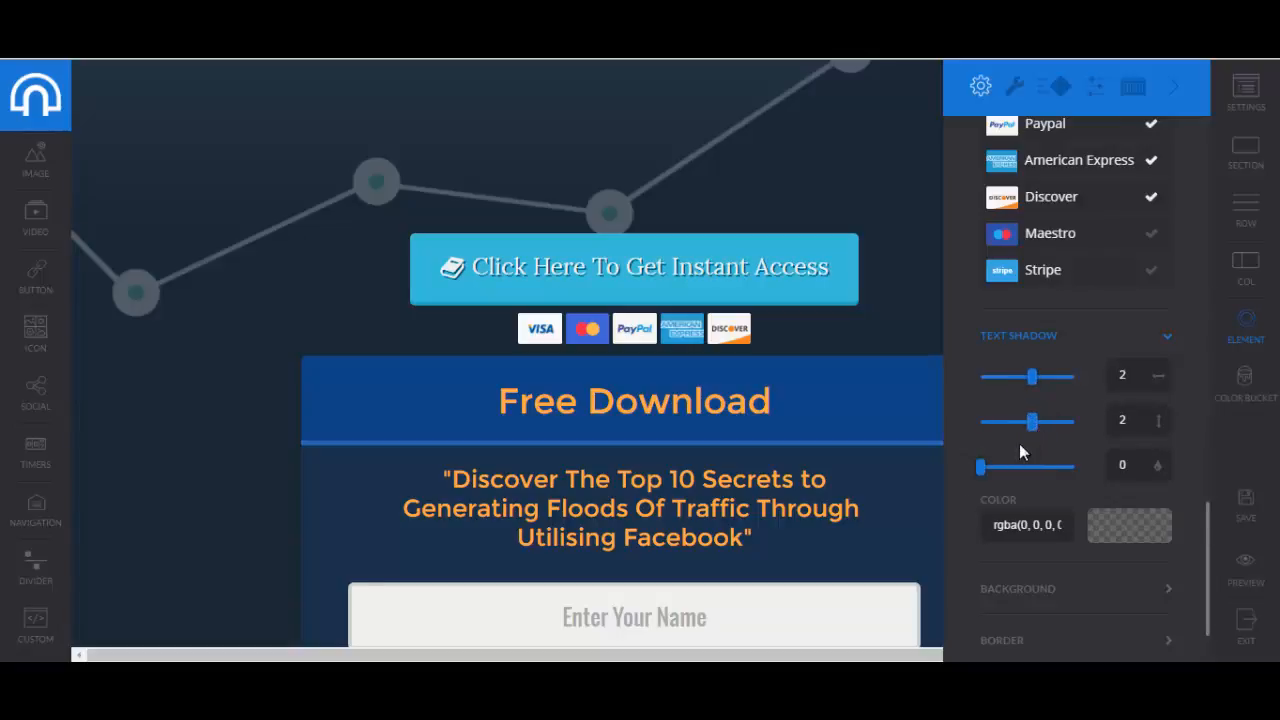
left_click_drag(983, 467, 1018, 481)
Try solid black for the button's text shadow and set its color to the light swatch #ecf0f1.
left_click(1108, 531)
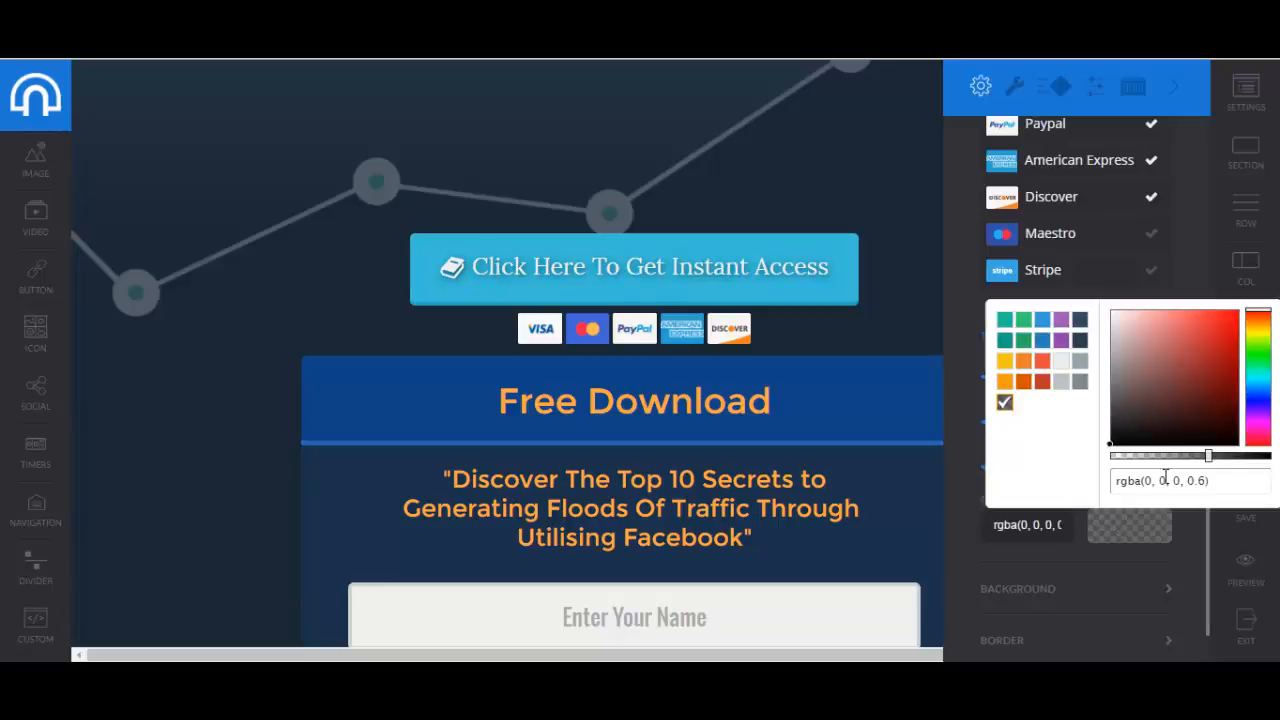
left_click_drag(1210, 456, 1271, 456)
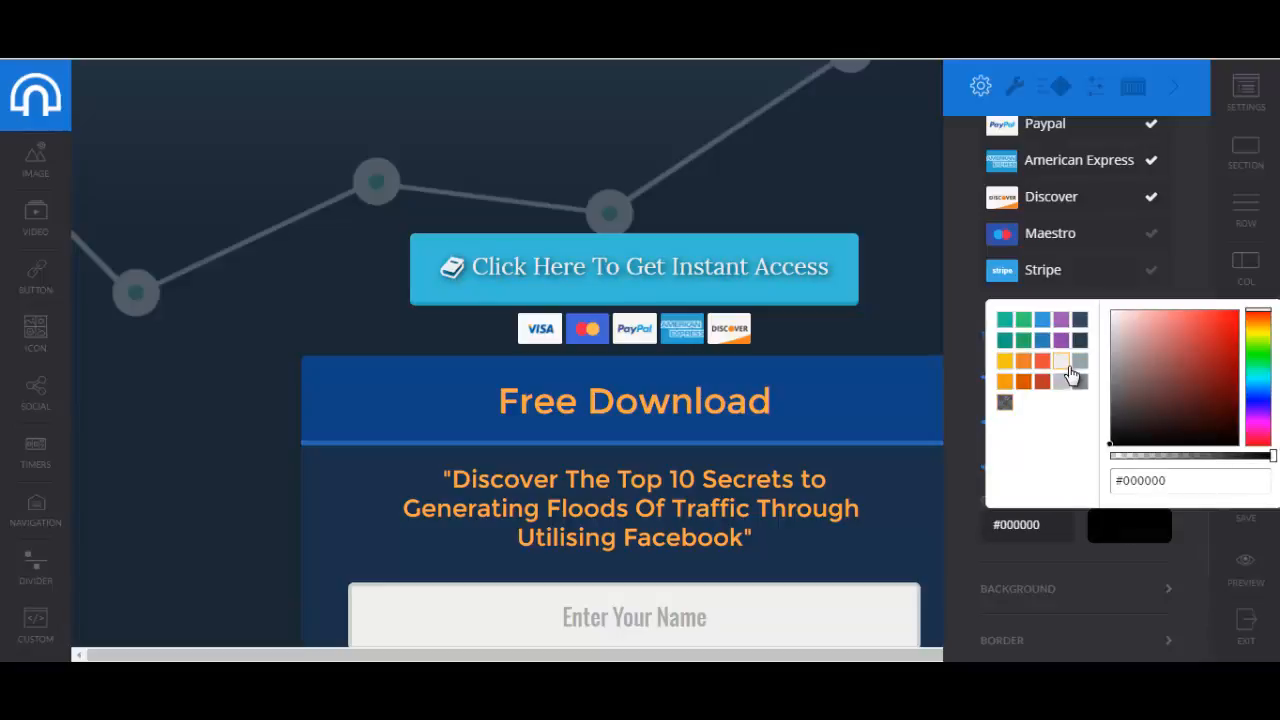
left_click(1071, 373)
left_click(967, 461)
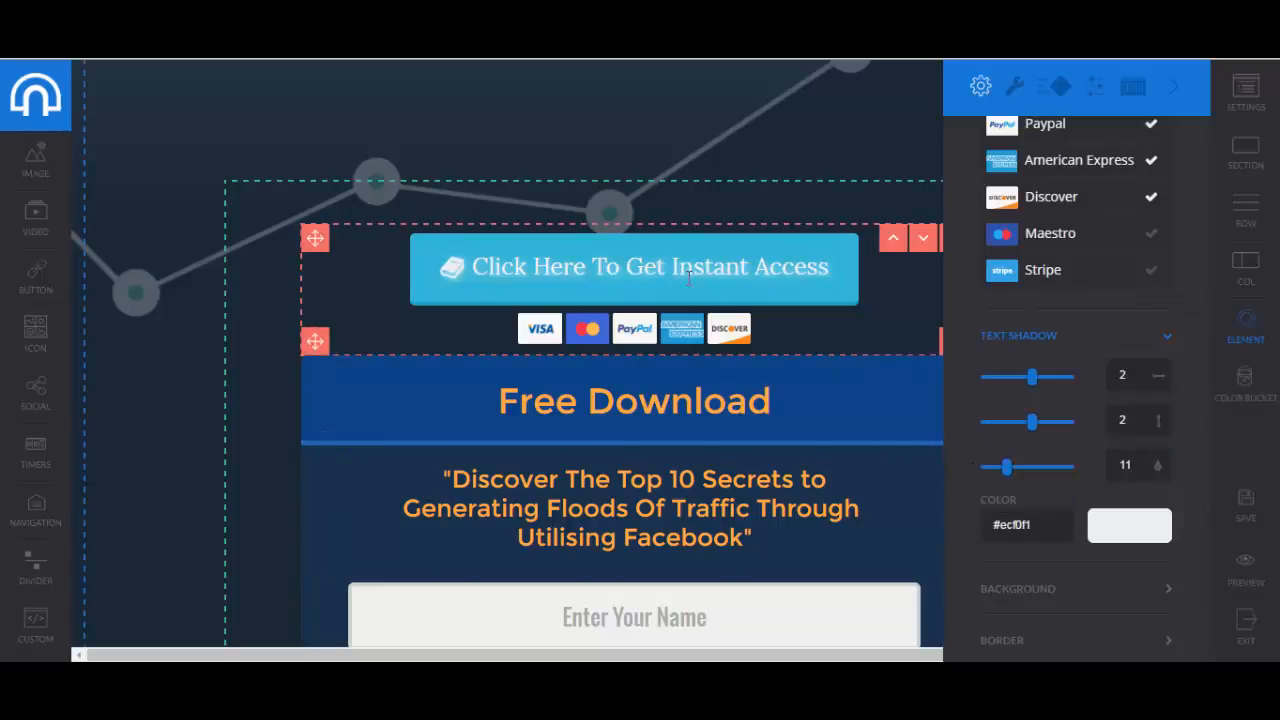
Change the button's background type from a plain color to gradient.
scroll(955, 420, "down", 1)
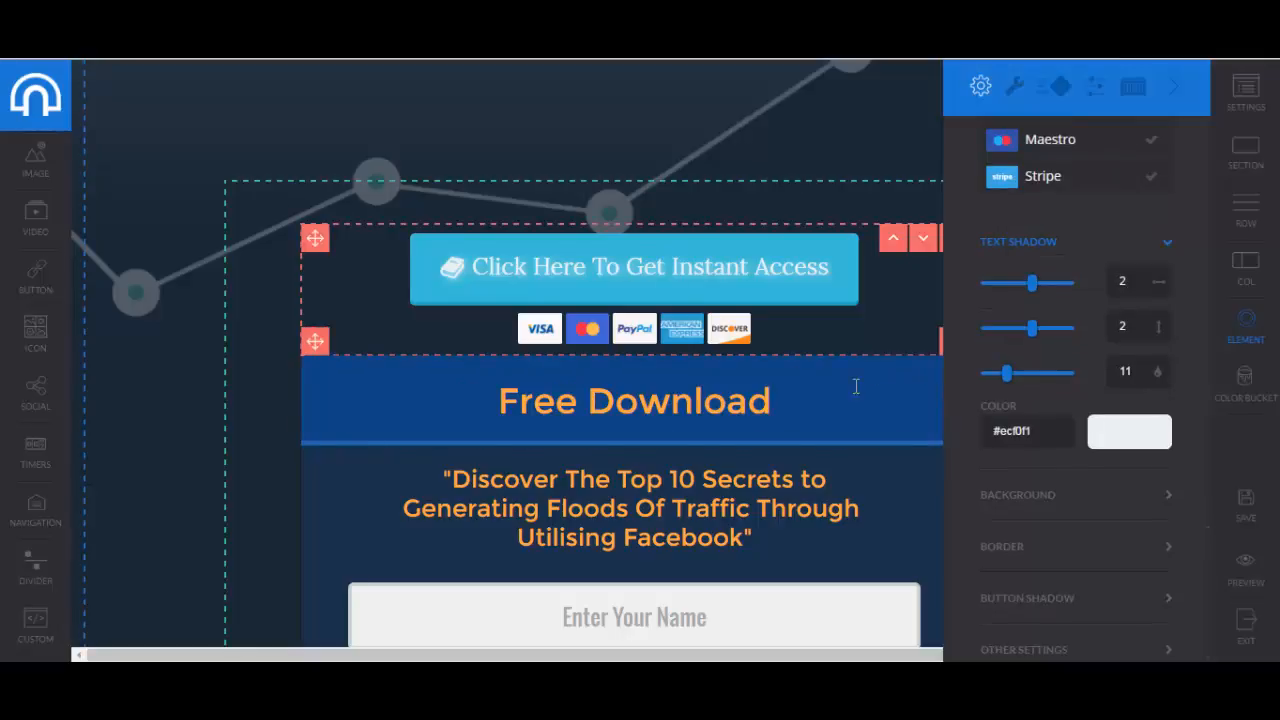
scroll(854, 383, "down", 1)
left_click(1165, 499)
scroll(1078, 541, "down", 1)
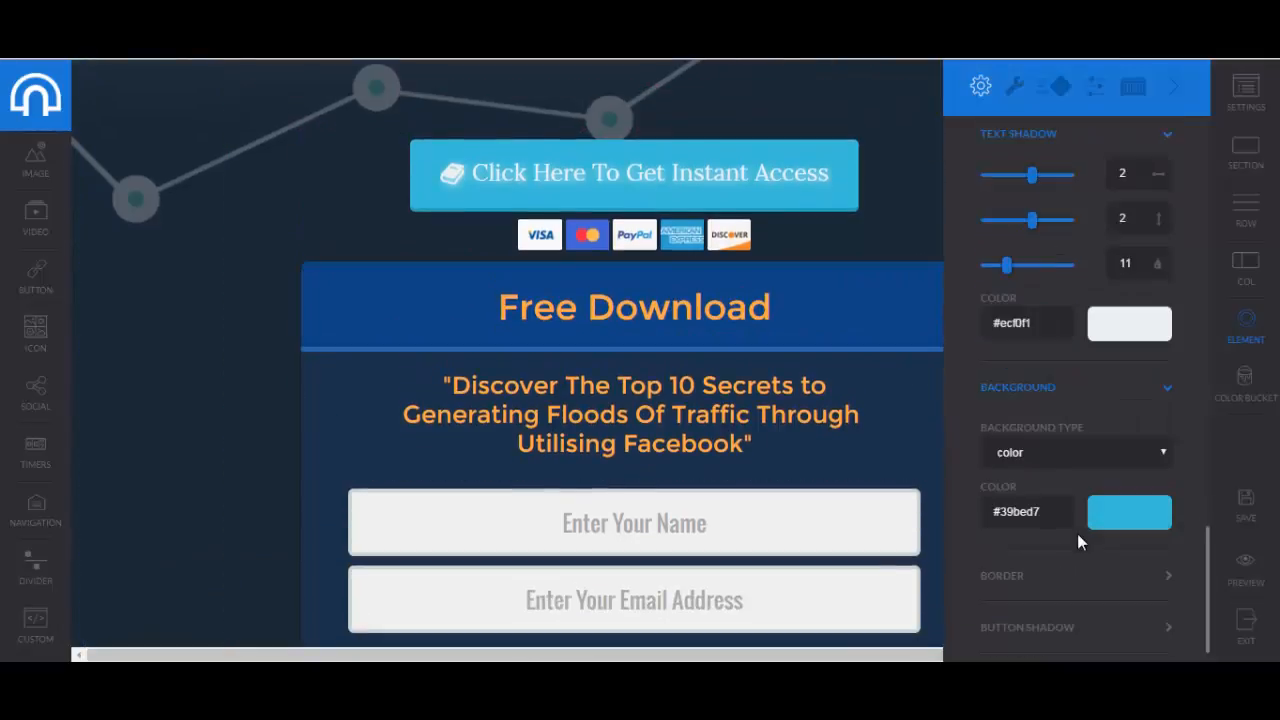
left_click(1123, 455)
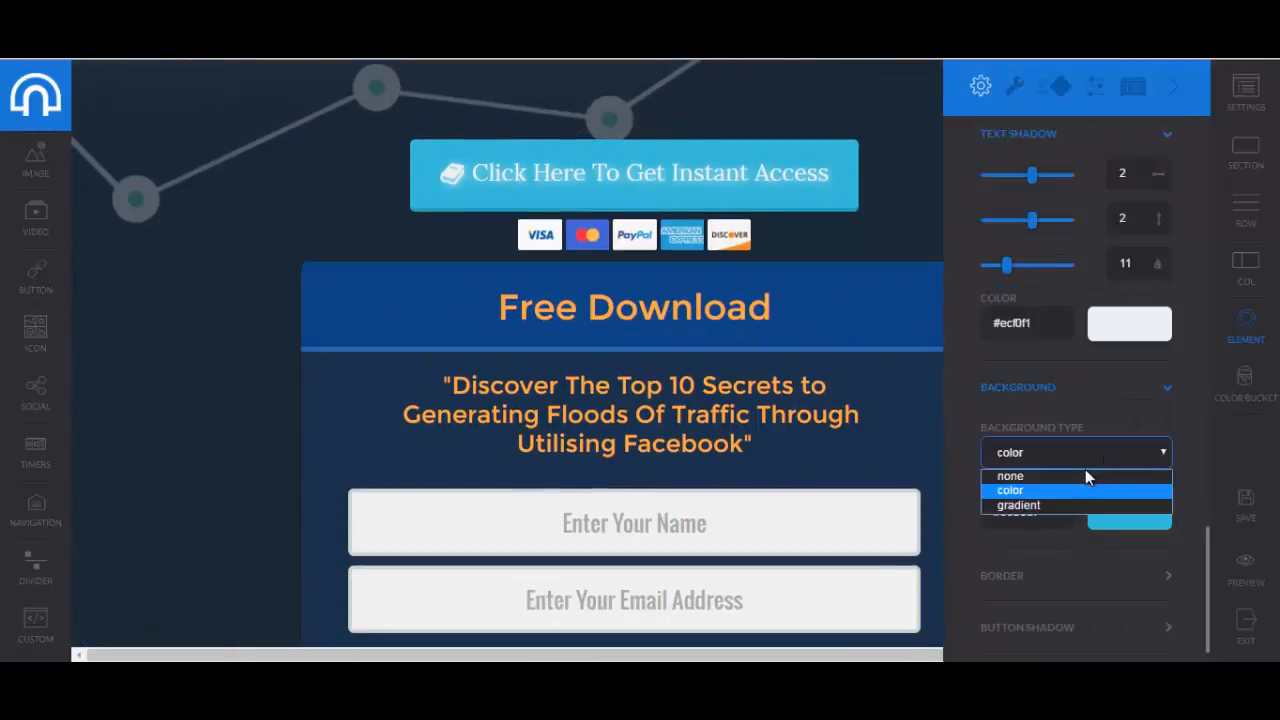
left_click(1020, 505)
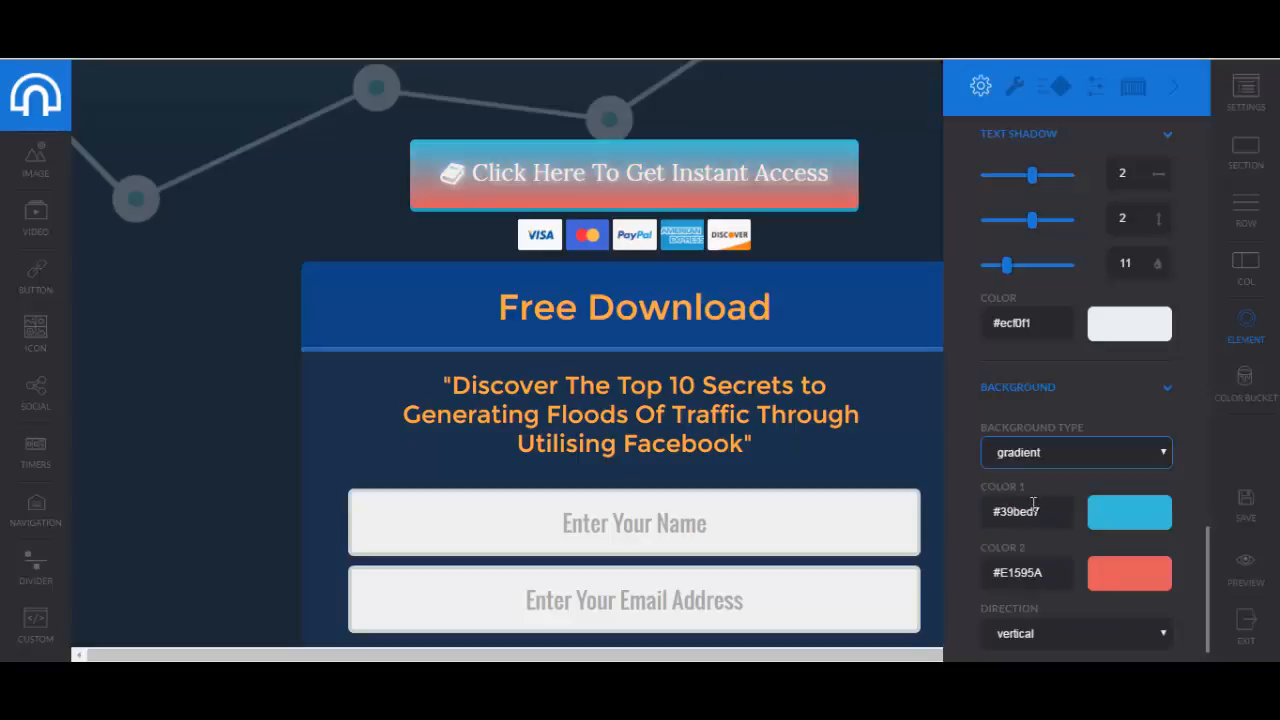
Try a border of size 2 on the button, return it to 0, and examine the border styles.
scroll(1015, 468, "down", 1)
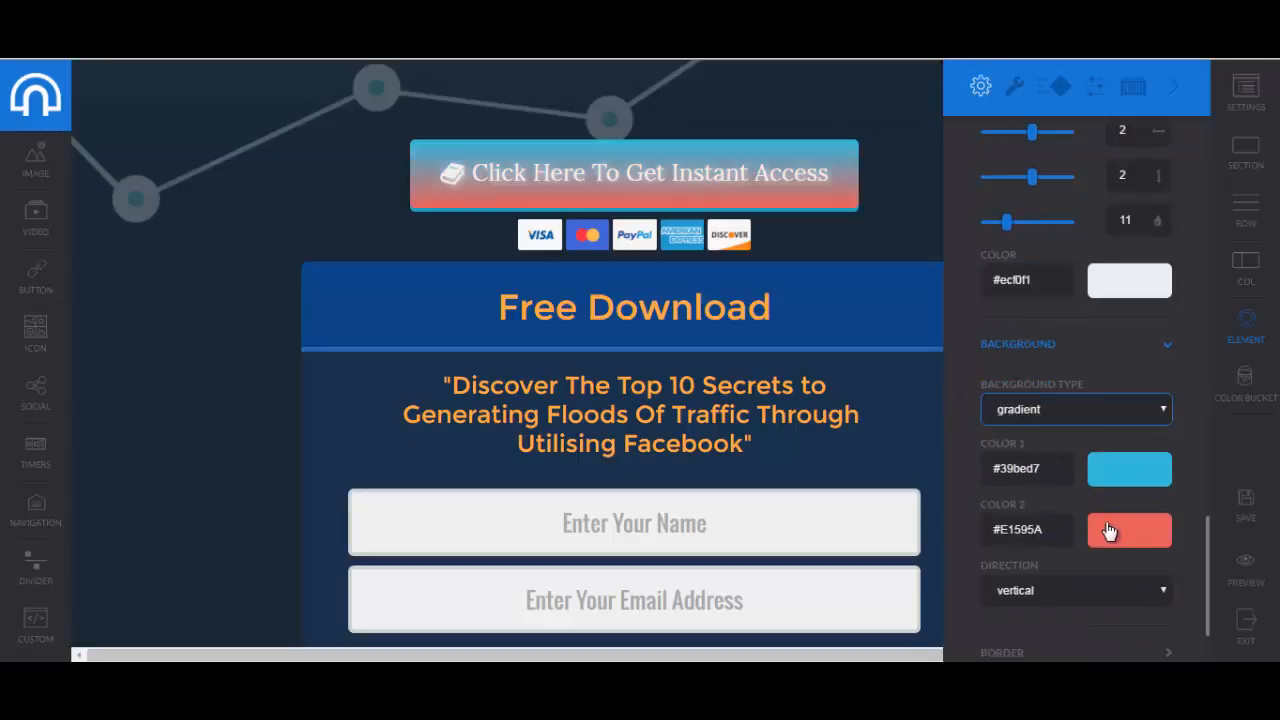
scroll(1108, 535, "down", 1)
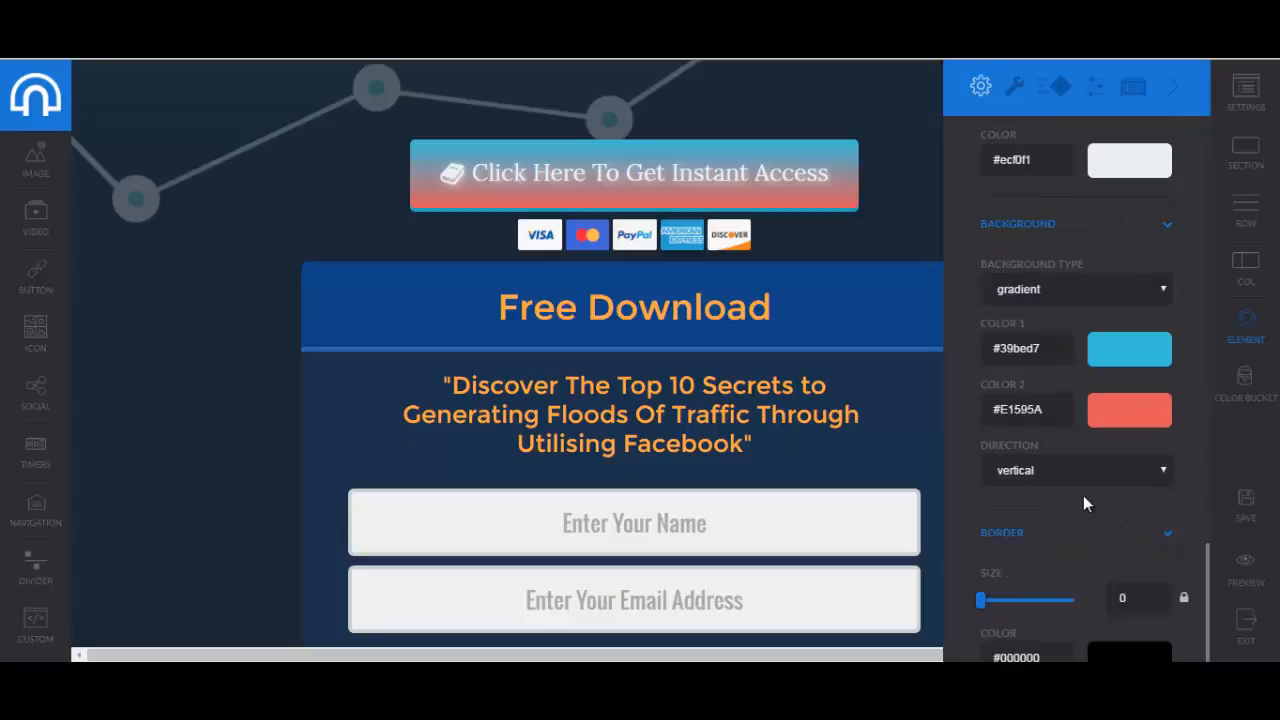
scroll(1083, 500, "down", 2)
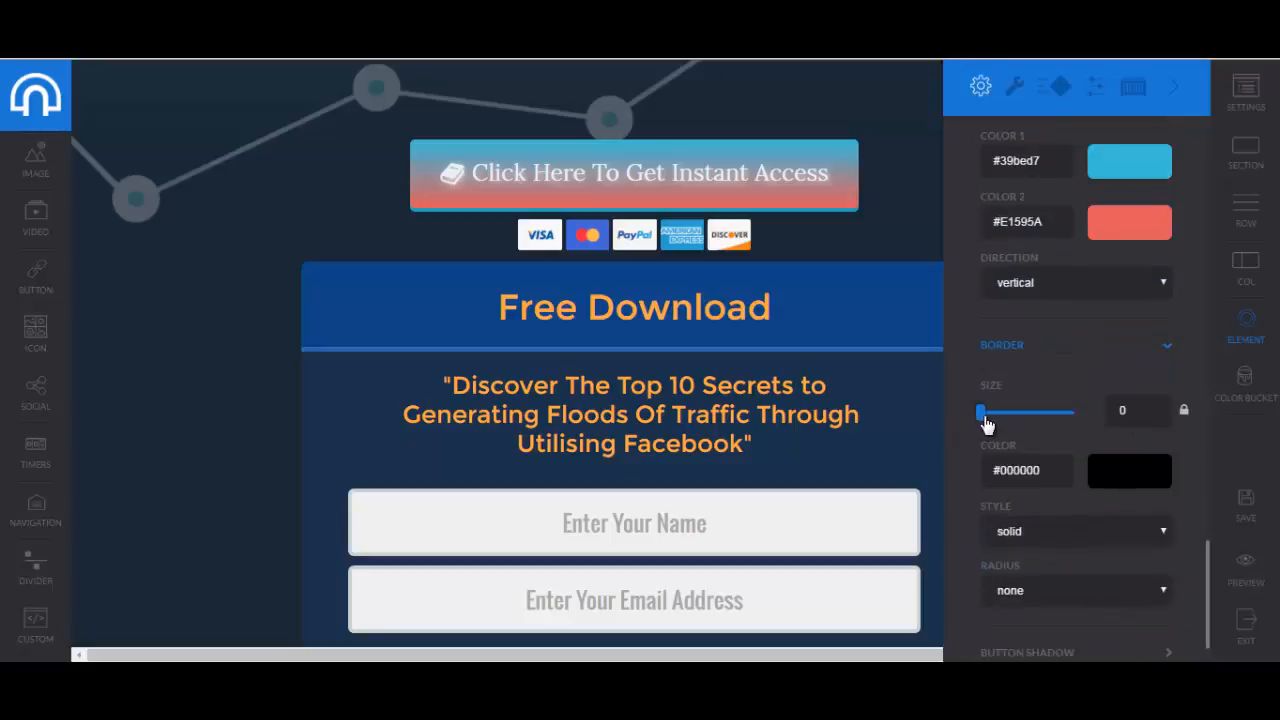
left_click_drag(981, 413, 987, 415)
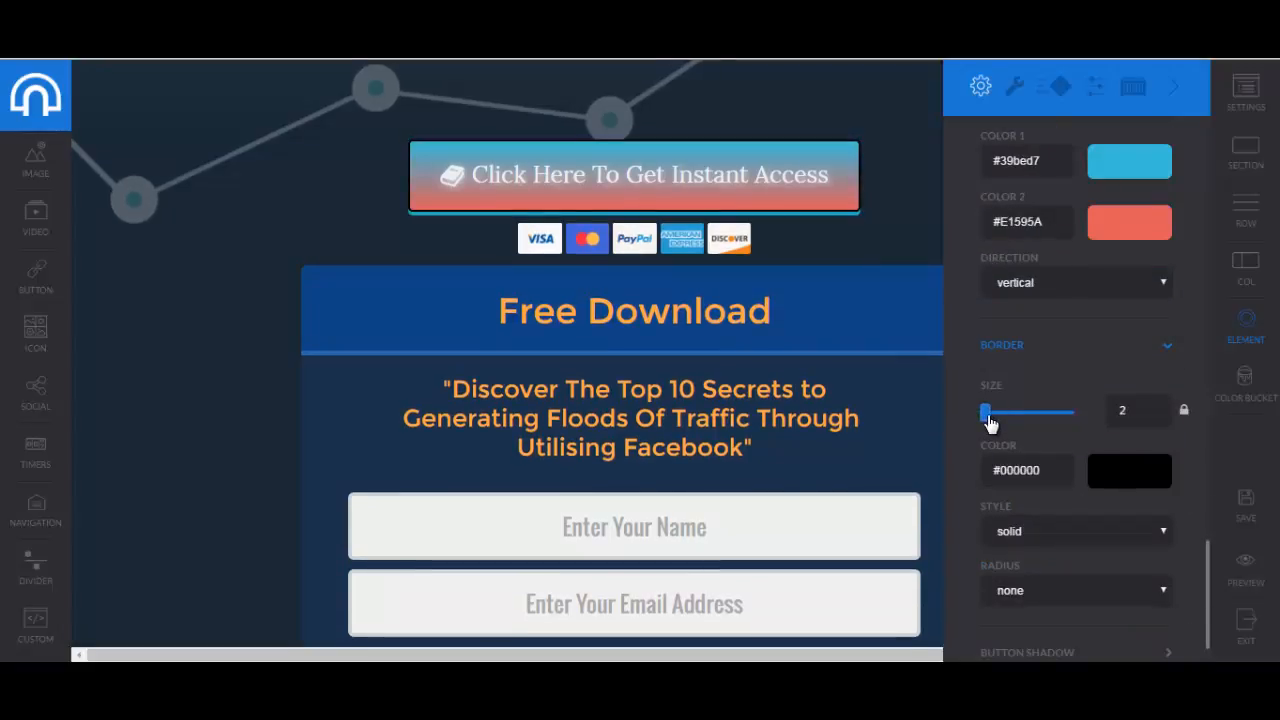
scroll(971, 511, "down", 1)
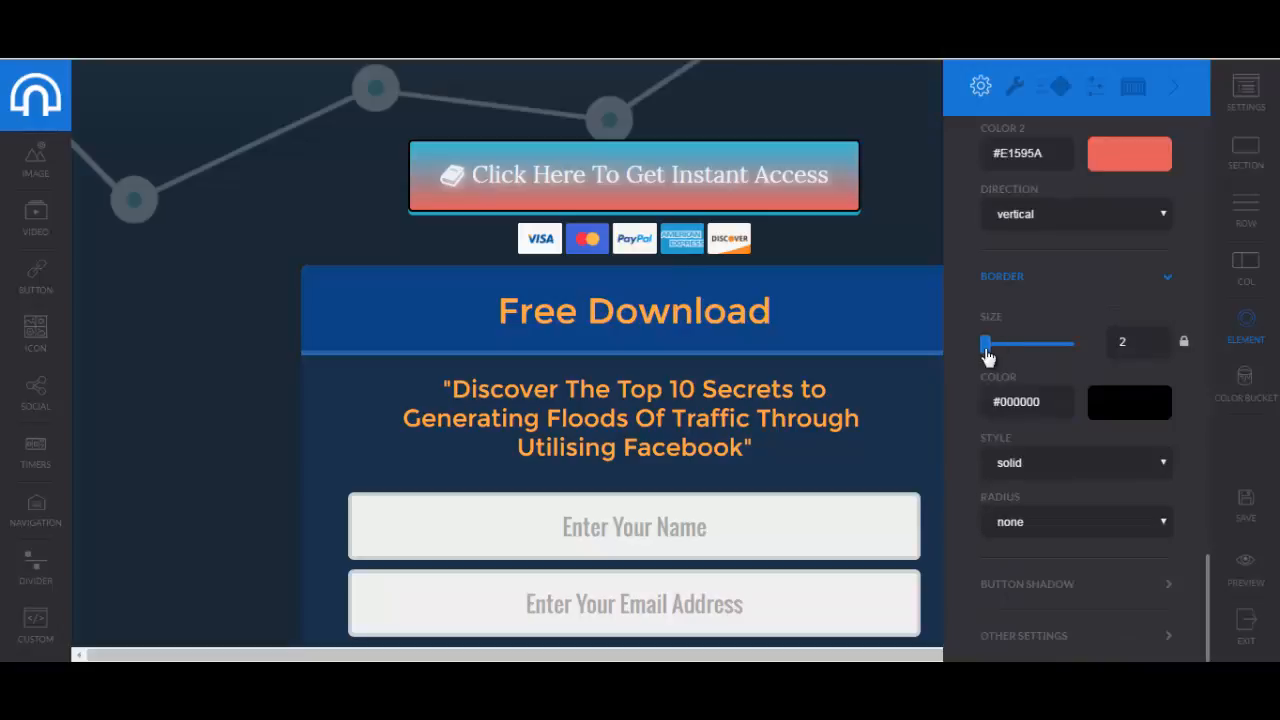
left_click_drag(986, 350, 979, 350)
left_click(1081, 463)
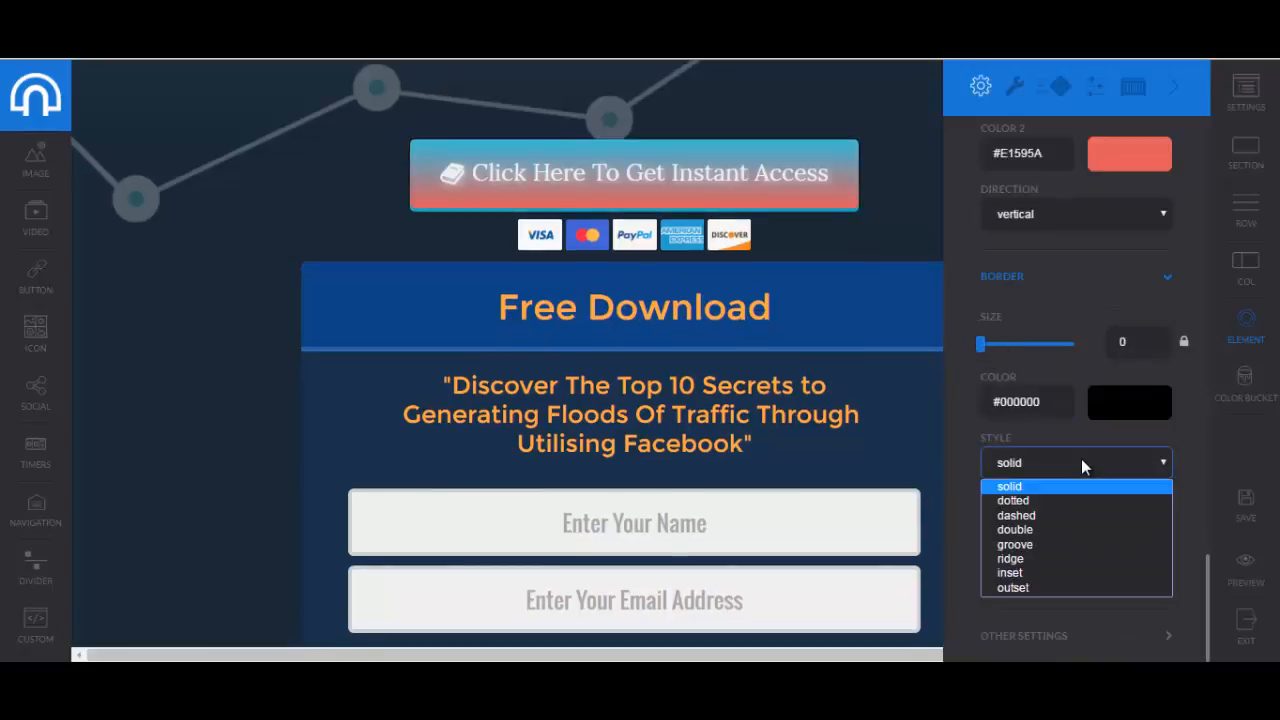
left_click(1081, 463)
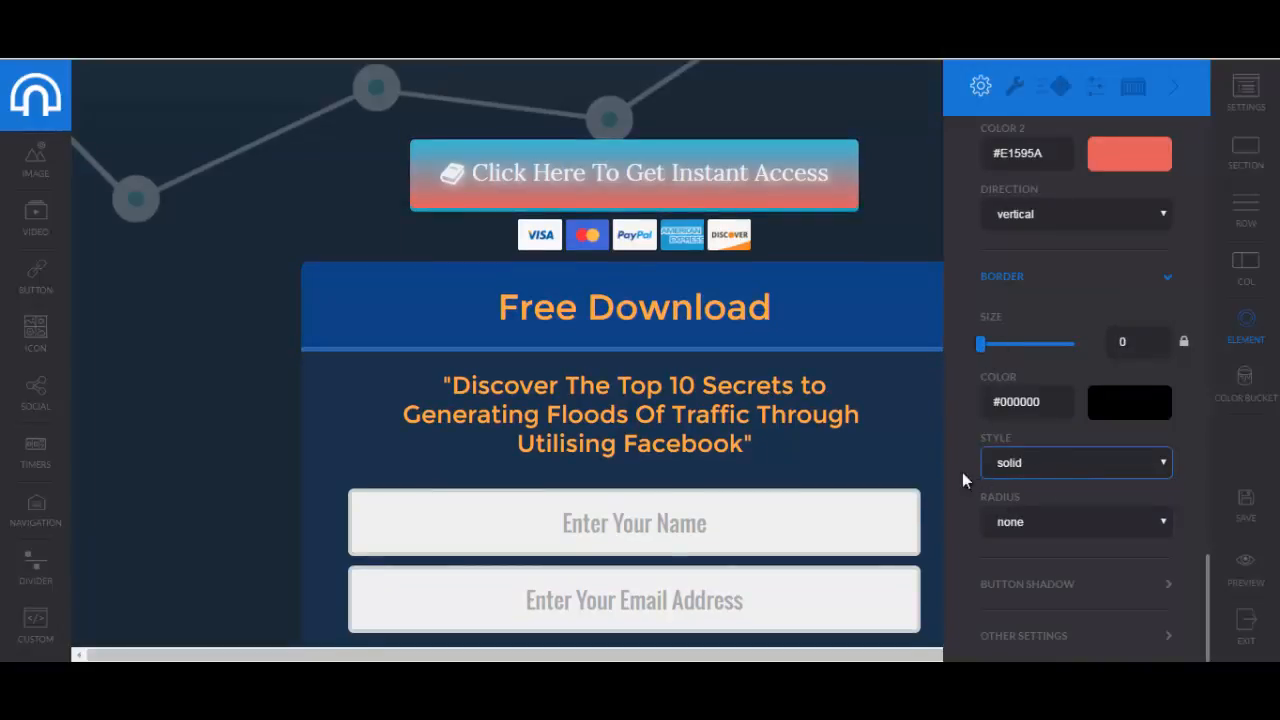
Set the button shadow's horizontal offset to 4 and its blur to 14.
left_click(1131, 585)
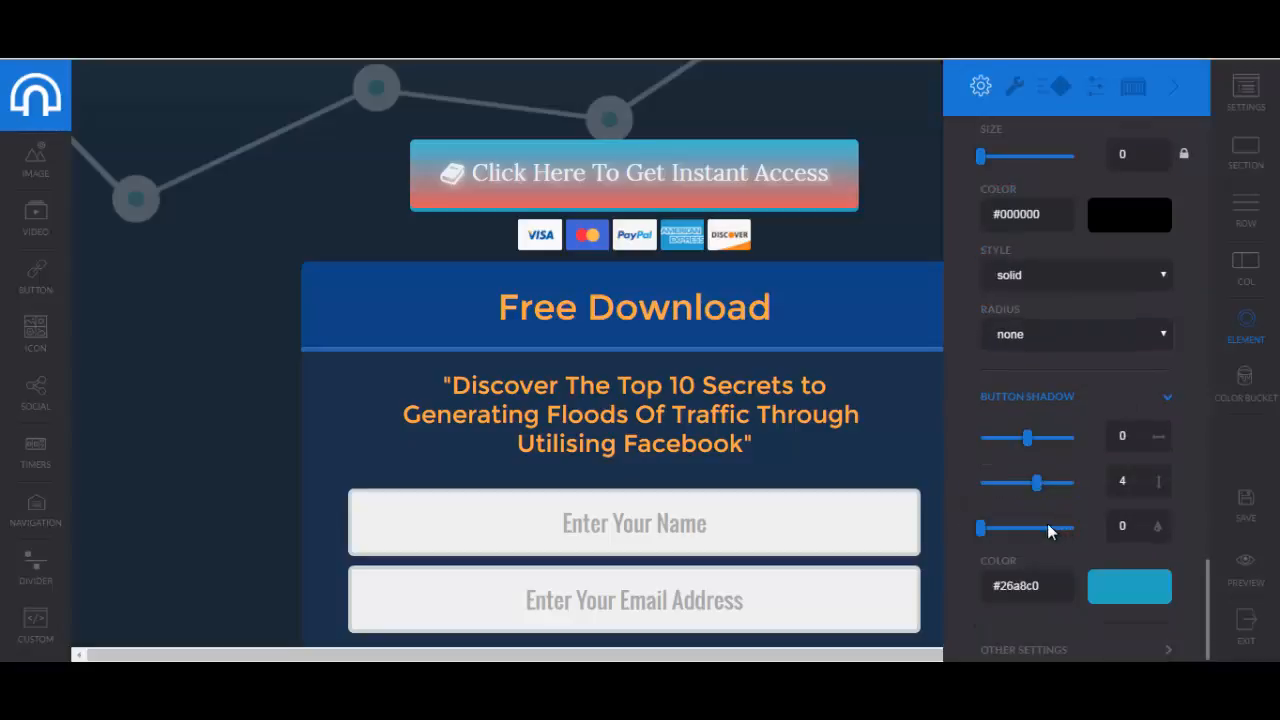
left_click_drag(1028, 444, 1036, 447)
left_click_drag(979, 537, 1013, 534)
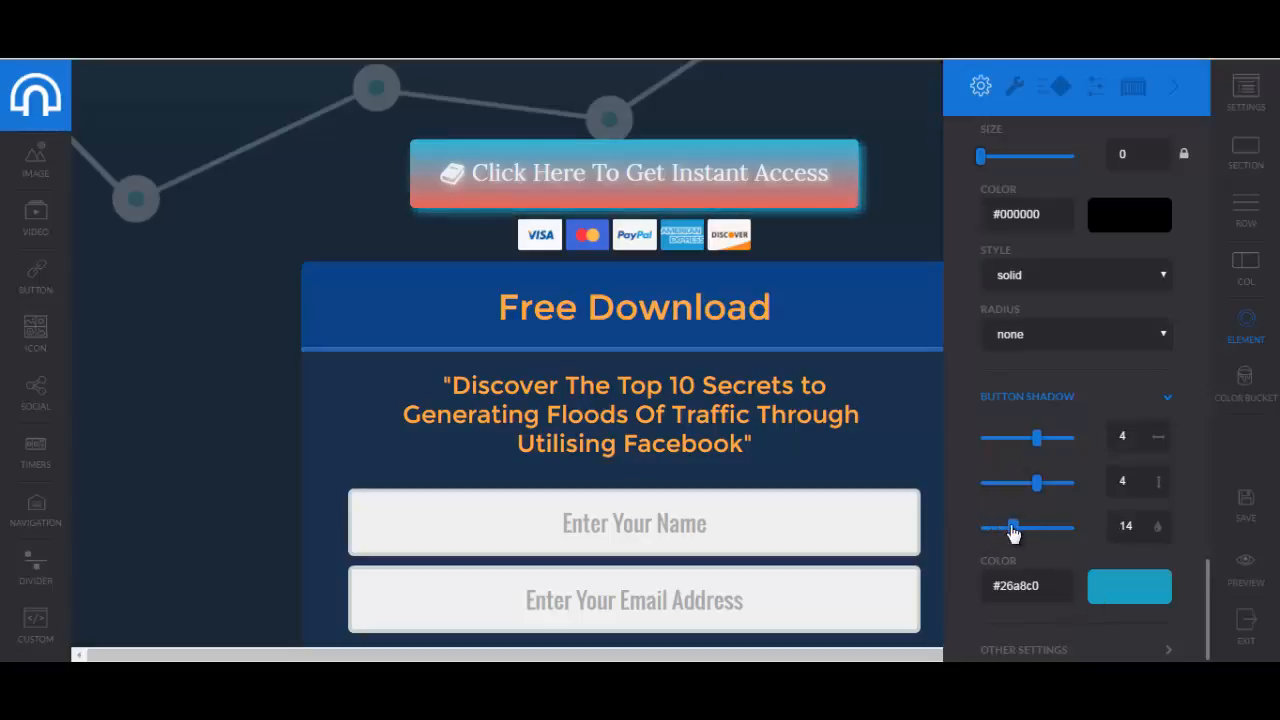
scroll(993, 501, "down", 1)
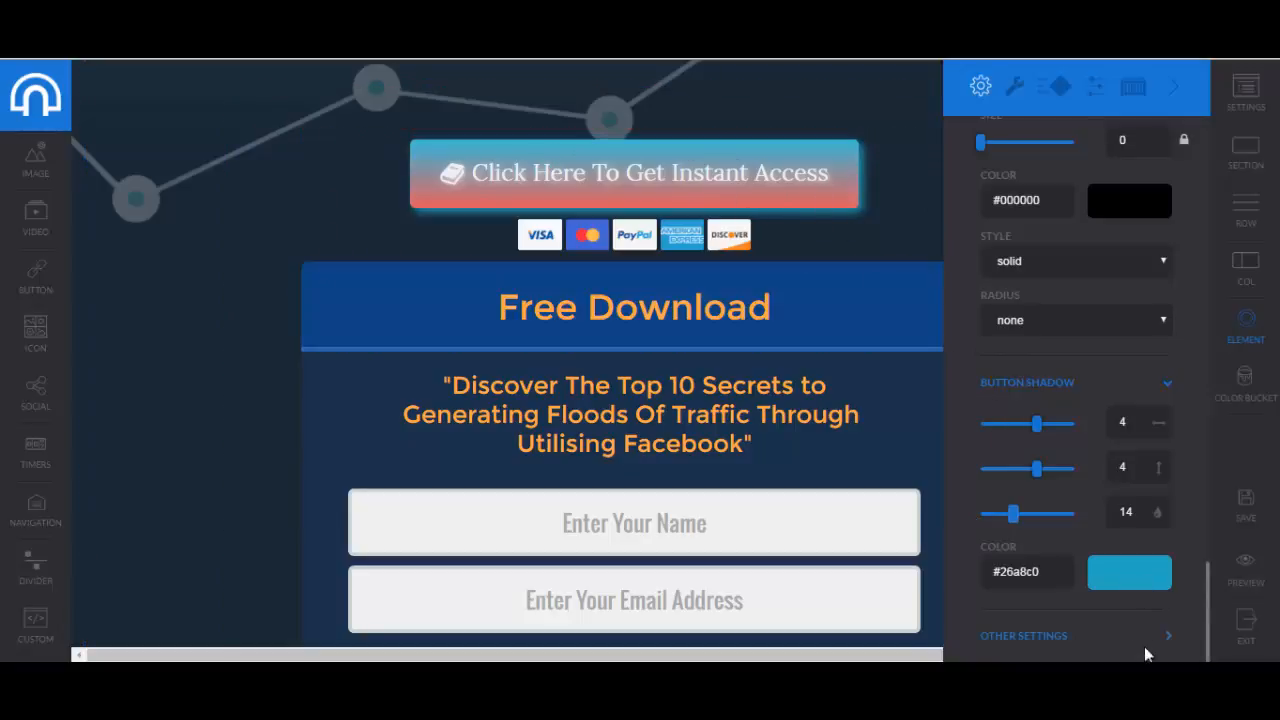
Examine the button's opacity and alignment under its other settings.
left_click(1169, 638)
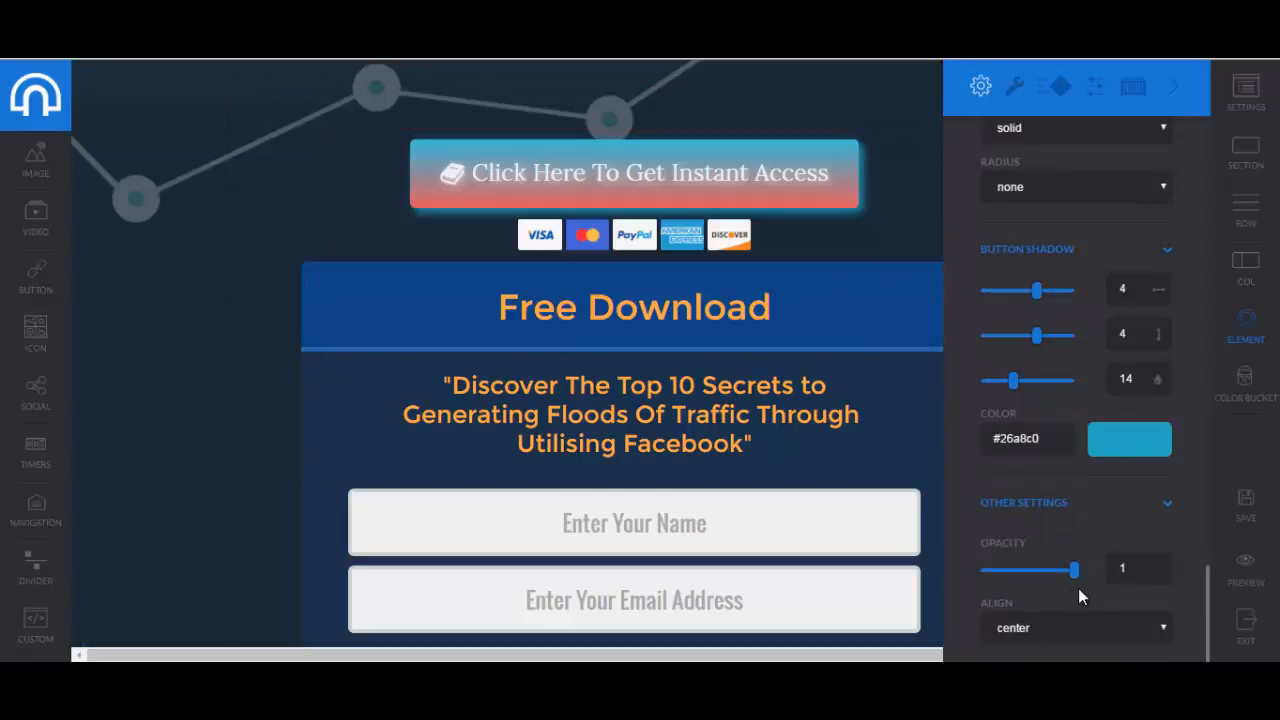
mouse_move(1077, 576)
left_mouse_down()
mouse_move(1020, 569)
mouse_move(1084, 567)
left_mouse_up()
Try scroll to section as the button's action type, check its section choices, and switch the action type to image popup.
left_click(1015, 89)
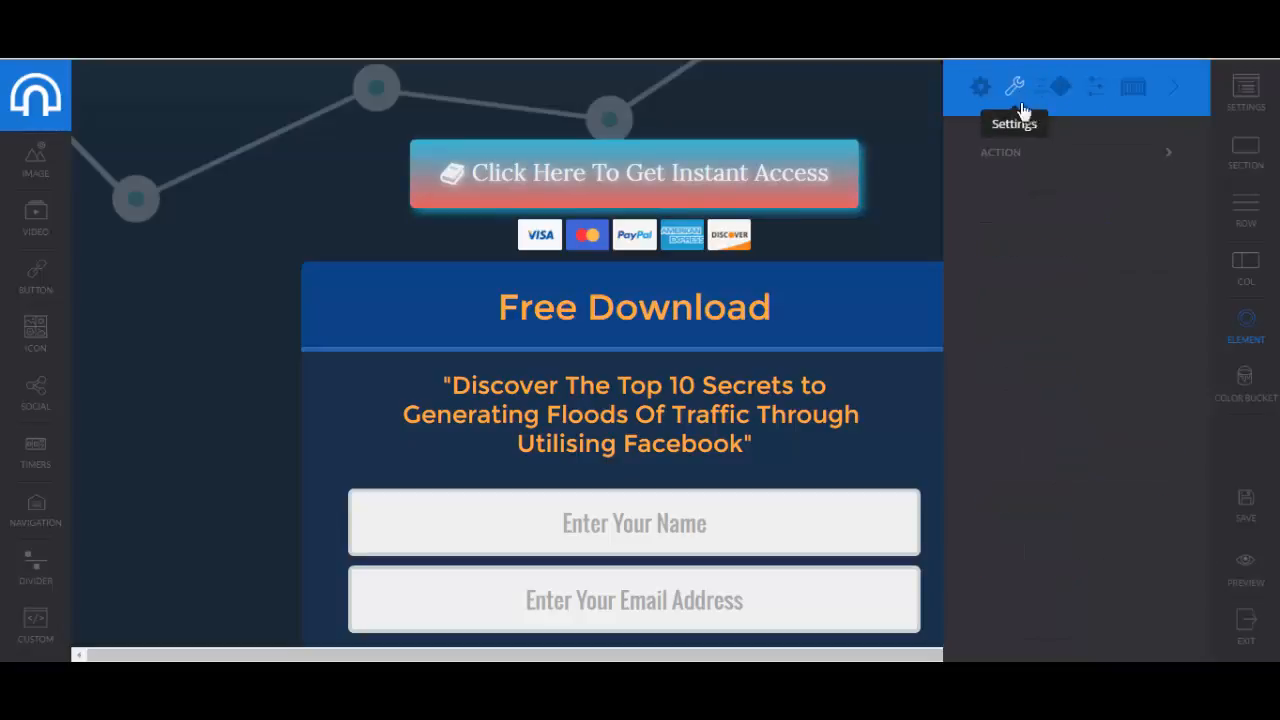
left_click(1140, 162)
left_click(1057, 218)
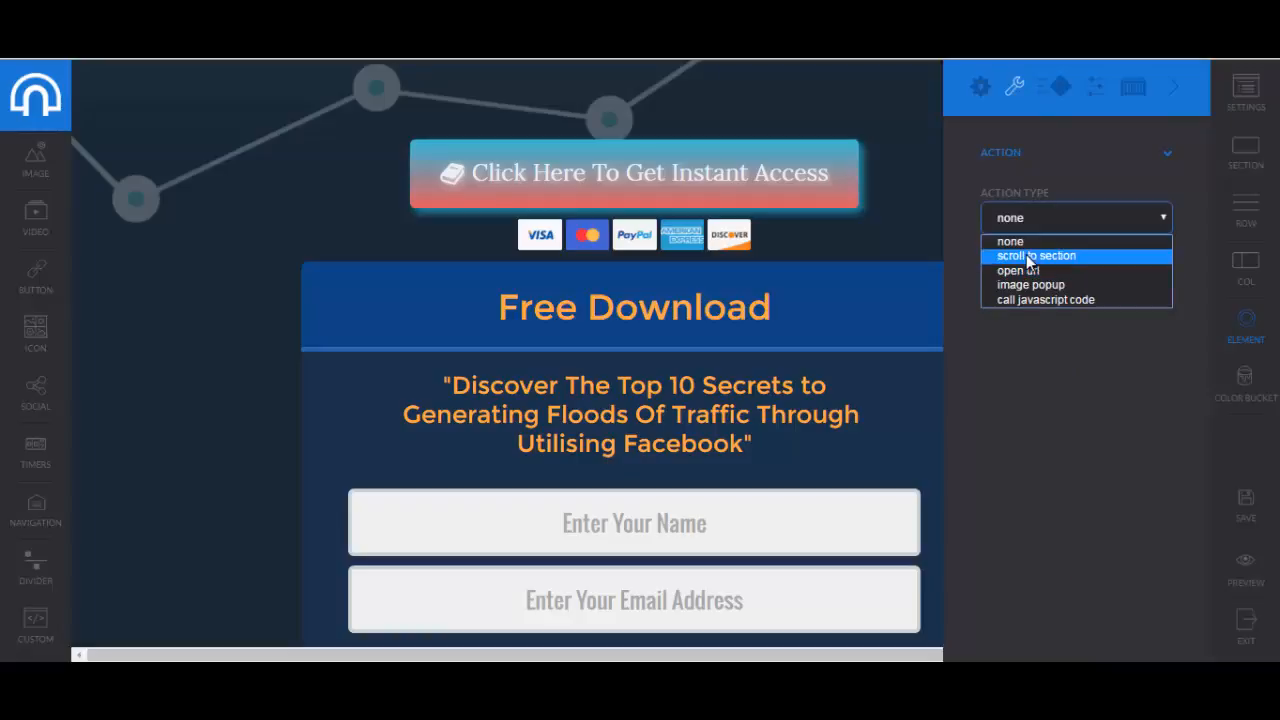
left_click(1059, 256)
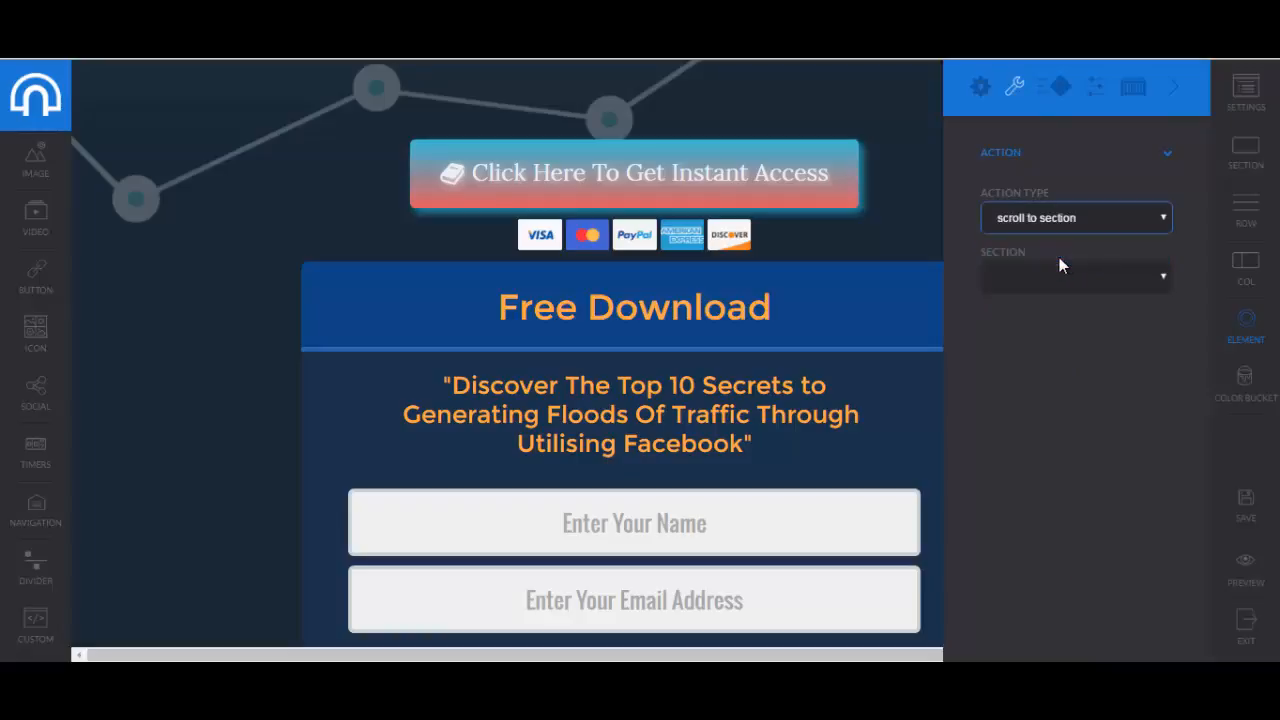
left_click(1155, 279)
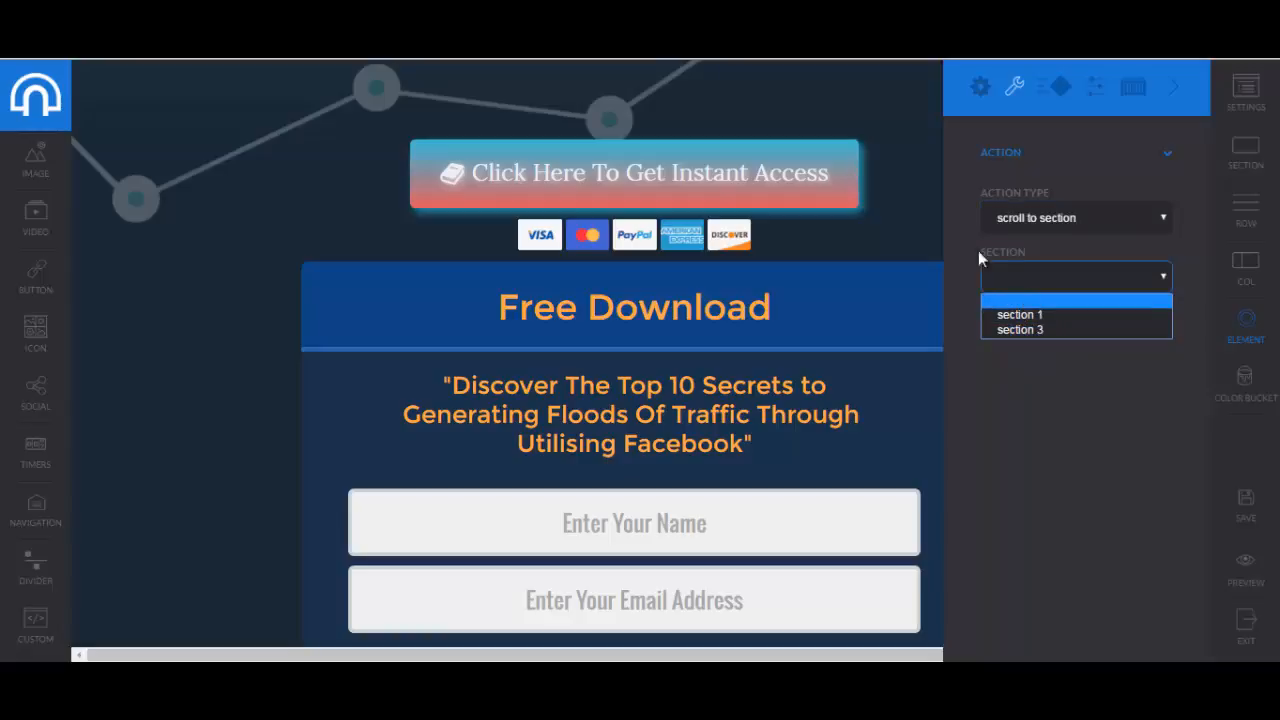
left_click(1064, 214)
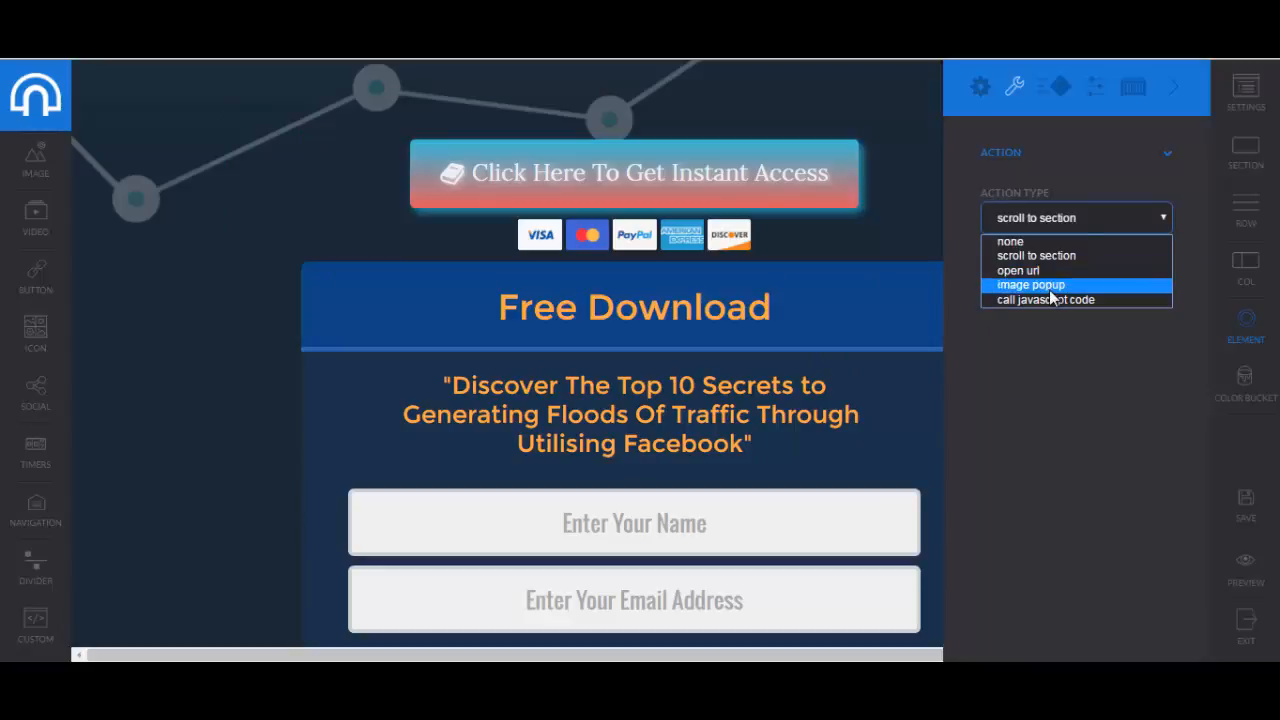
left_click(1055, 292)
left_click(1058, 214)
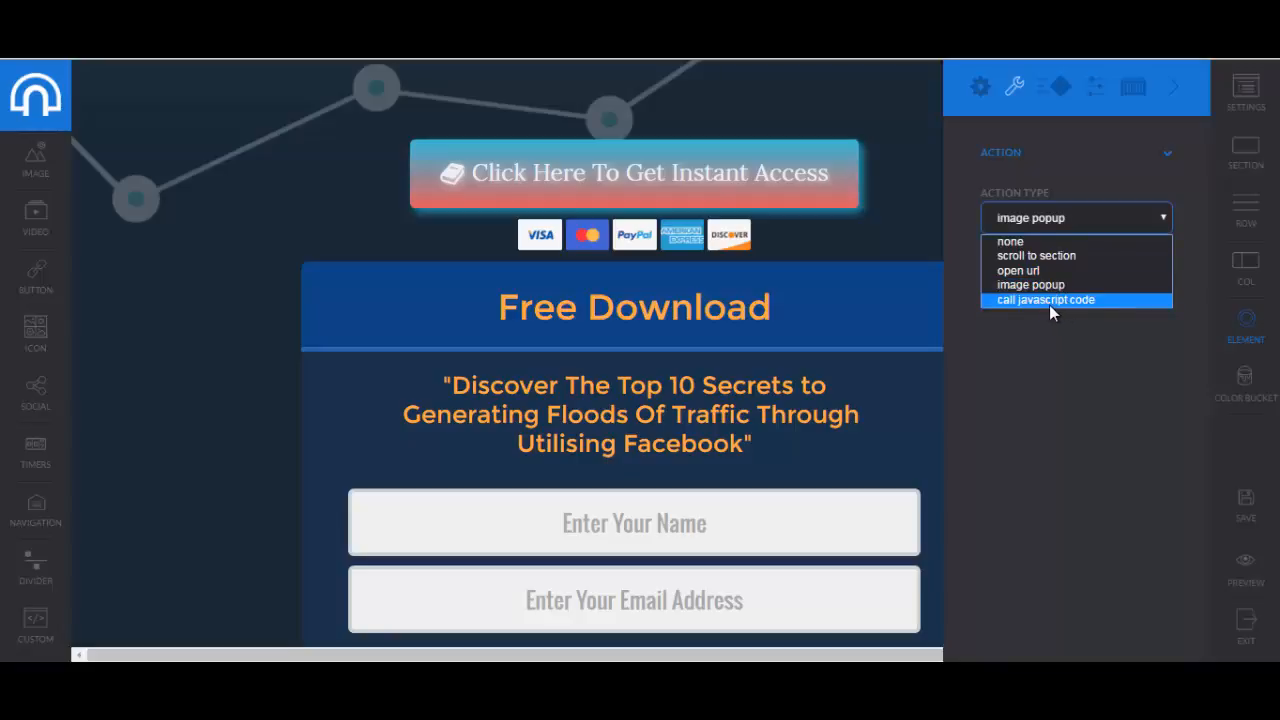
Give the button a slideLeft enter animation with a duration of 2.6.
left_click(1058, 87)
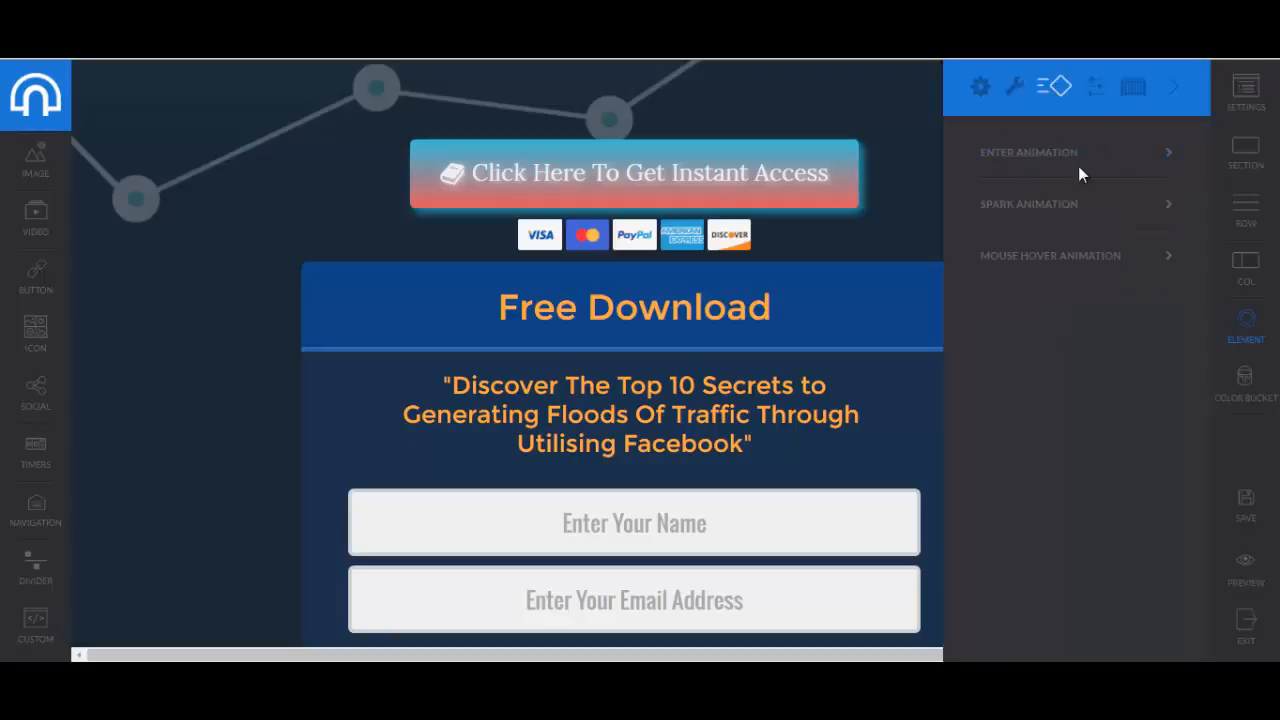
left_click(1161, 158)
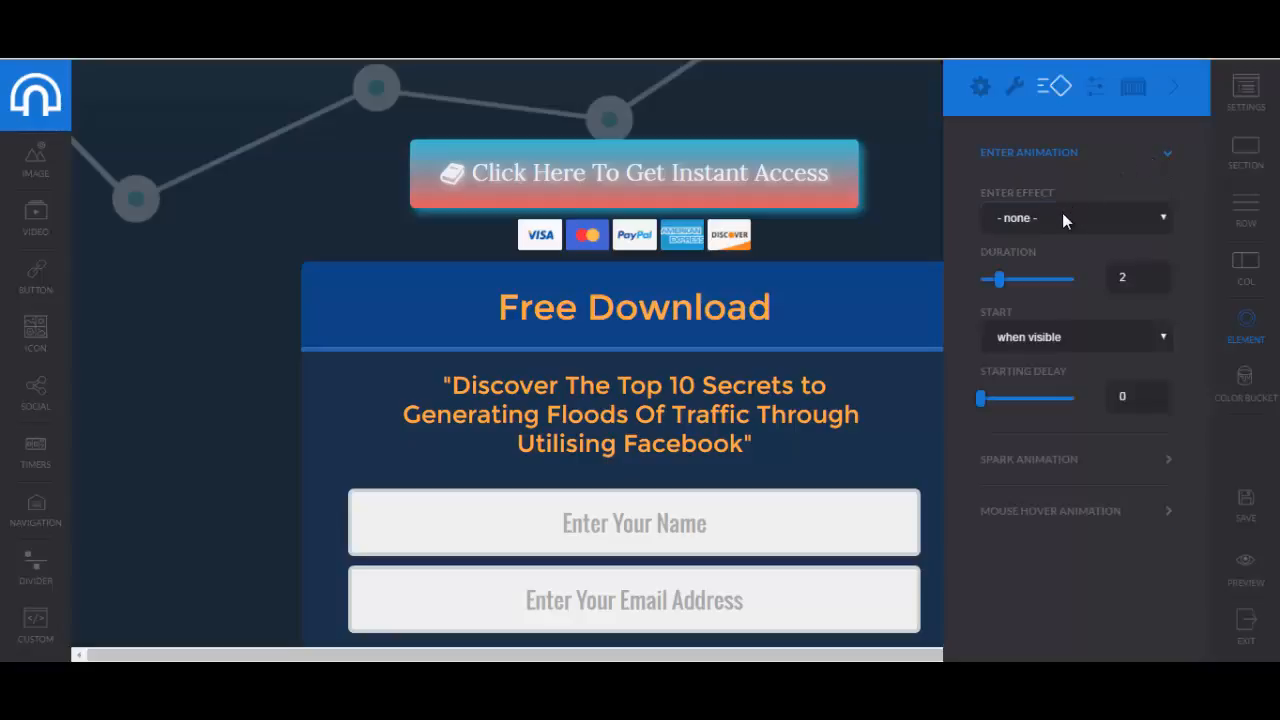
left_click(1062, 217)
left_click(1052, 274)
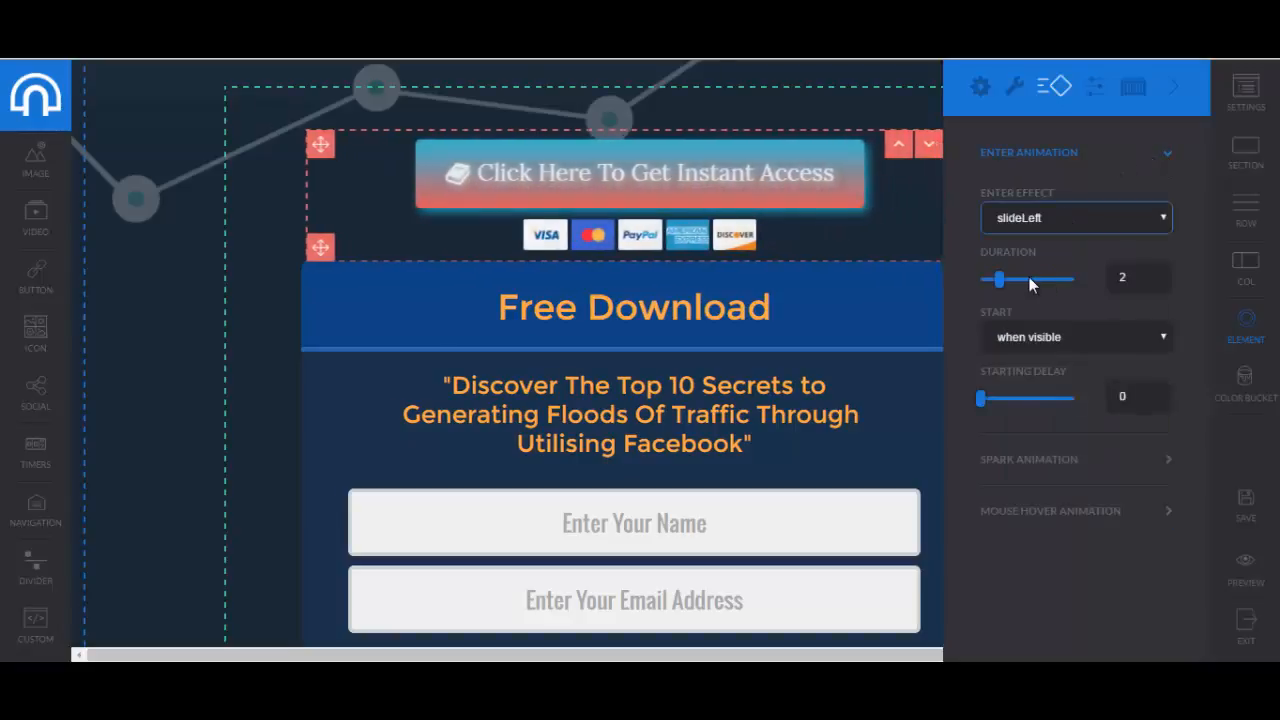
left_click_drag(999, 281, 1006, 282)
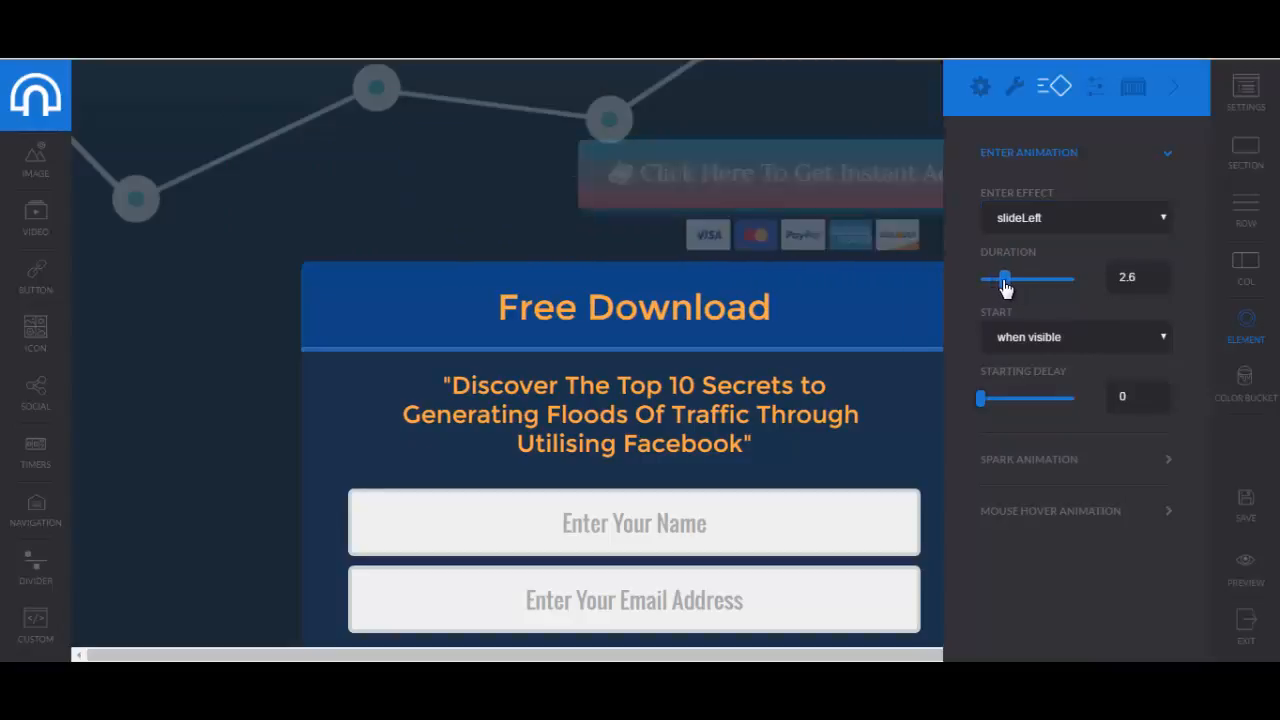
Preview the slide and skew enter effects on the button one after another, ending on skewLeftLong.
left_click(1077, 231)
left_click(1077, 231)
key("Down")
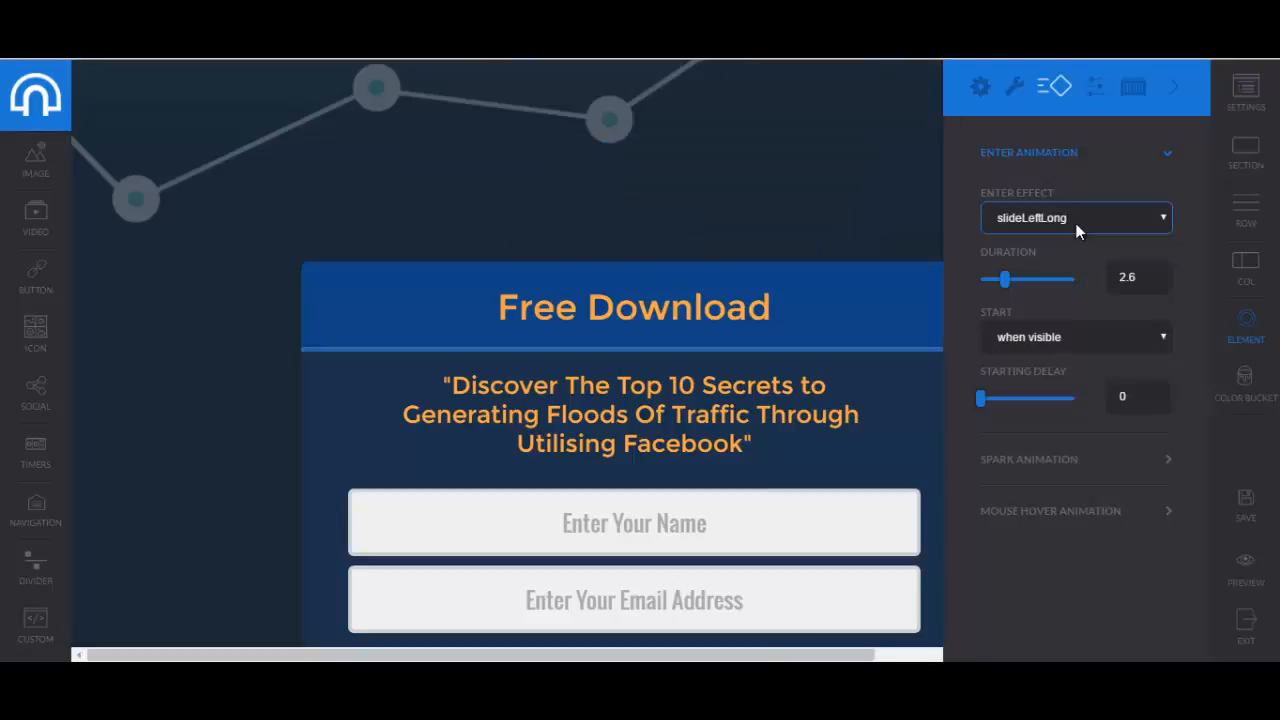
key("Down")
key("Down")
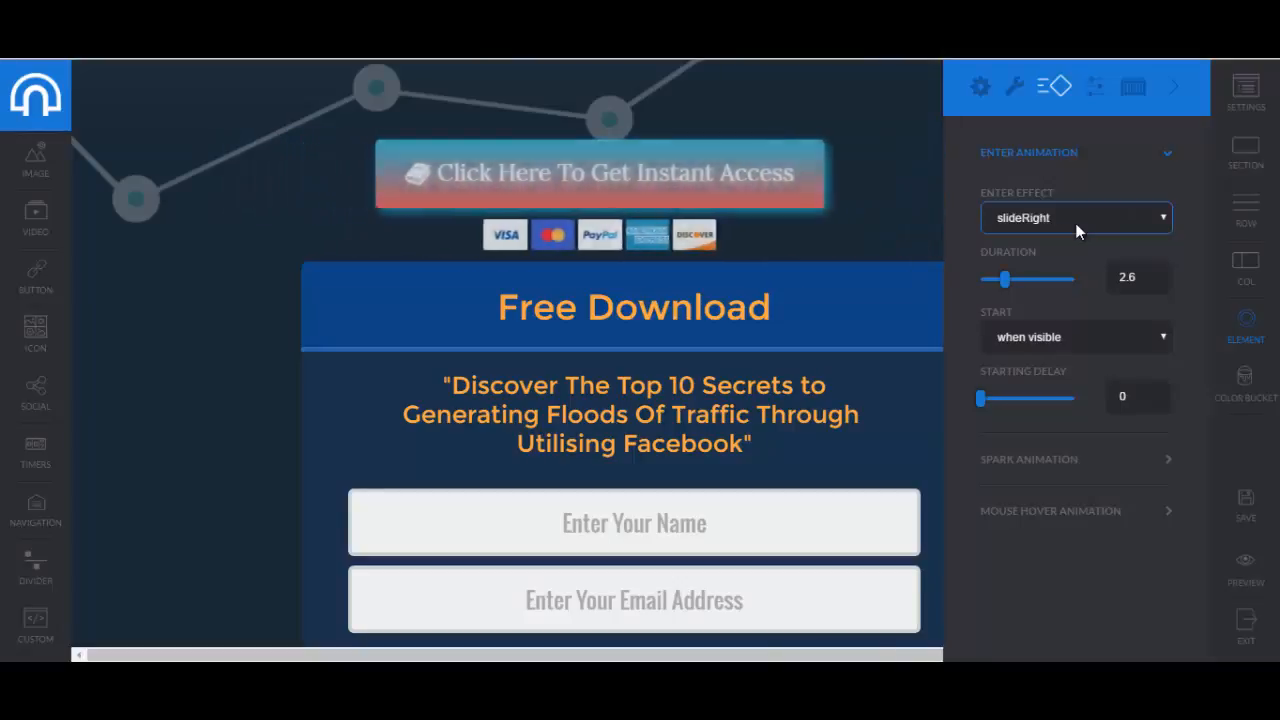
key("Down")
key("Down")
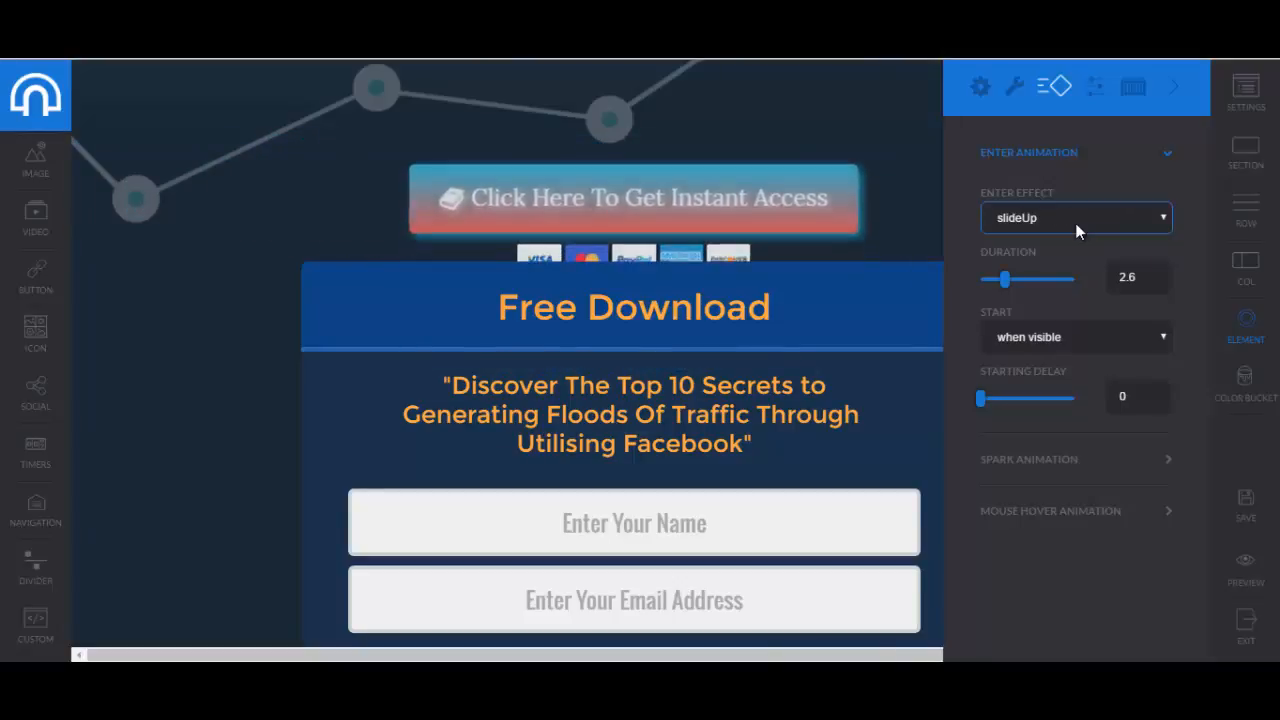
key("Down")
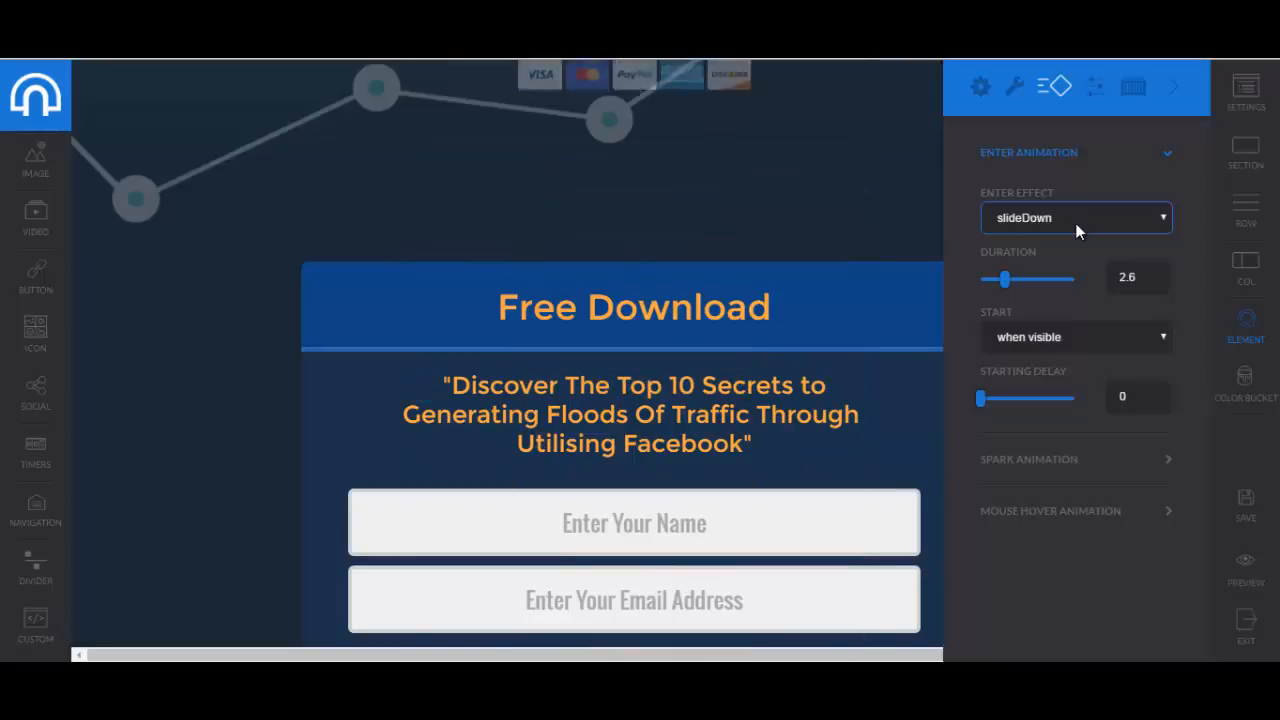
key("Down")
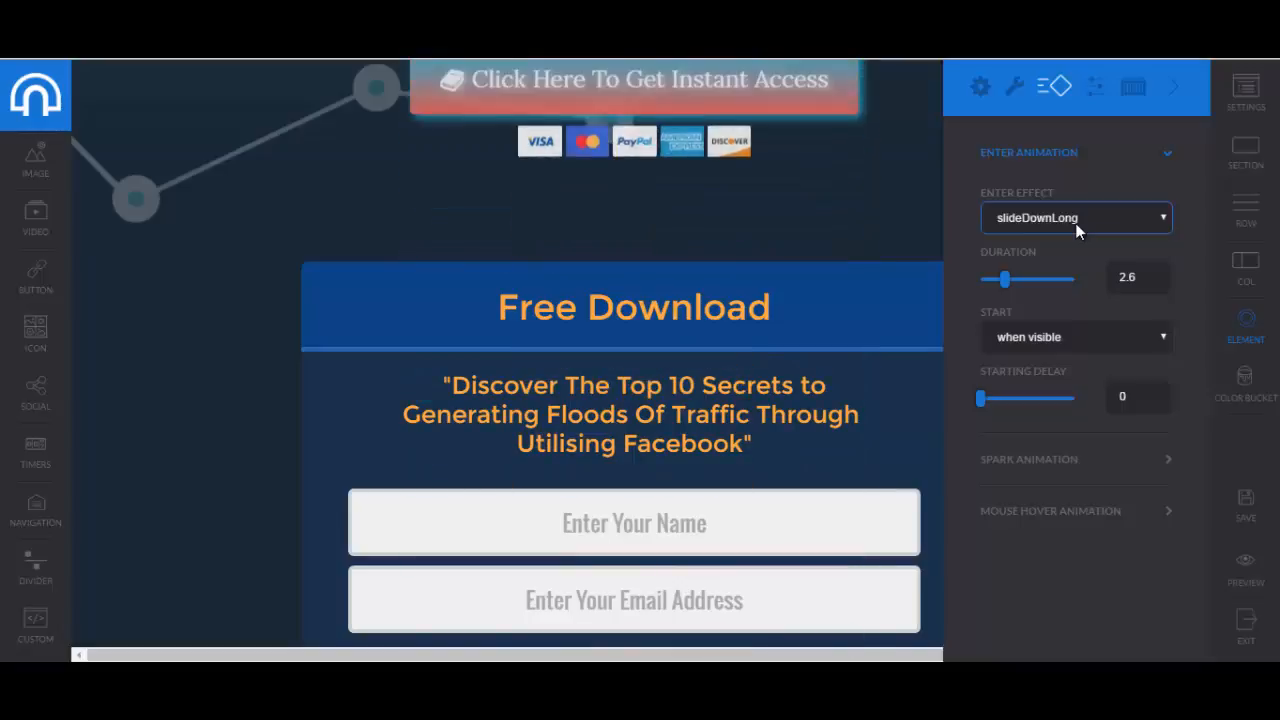
key("Down")
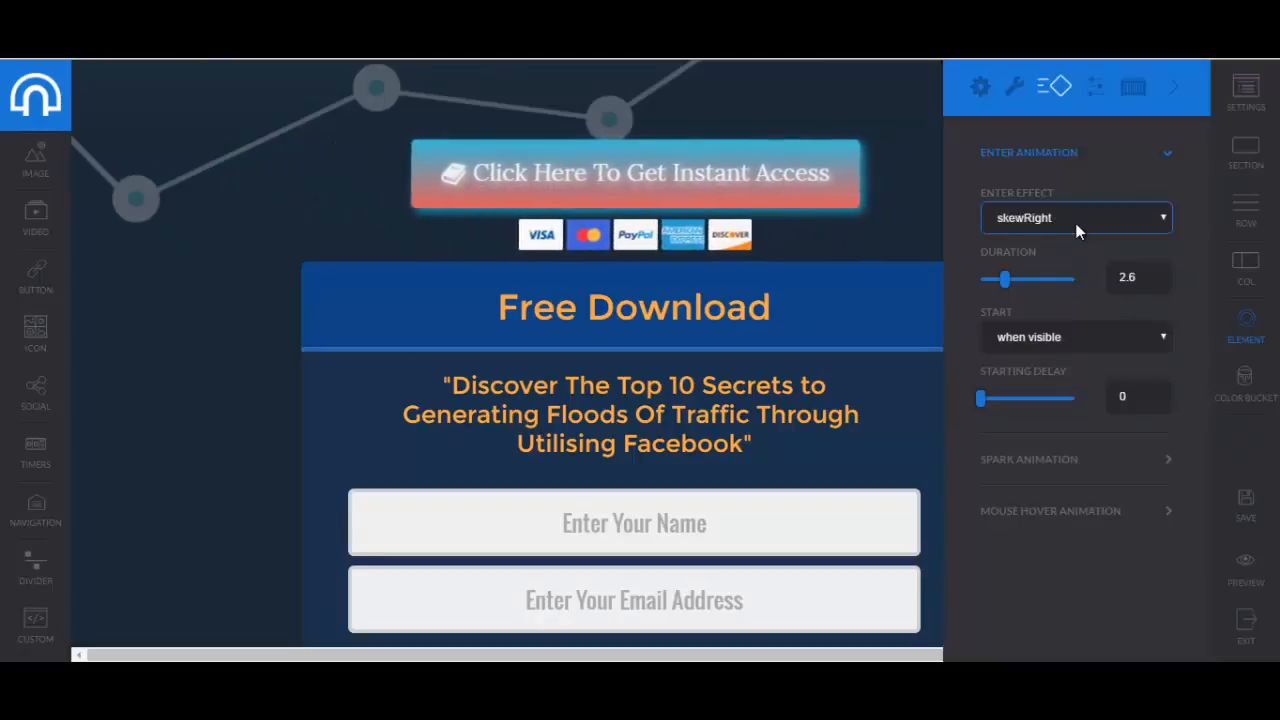
key("Down")
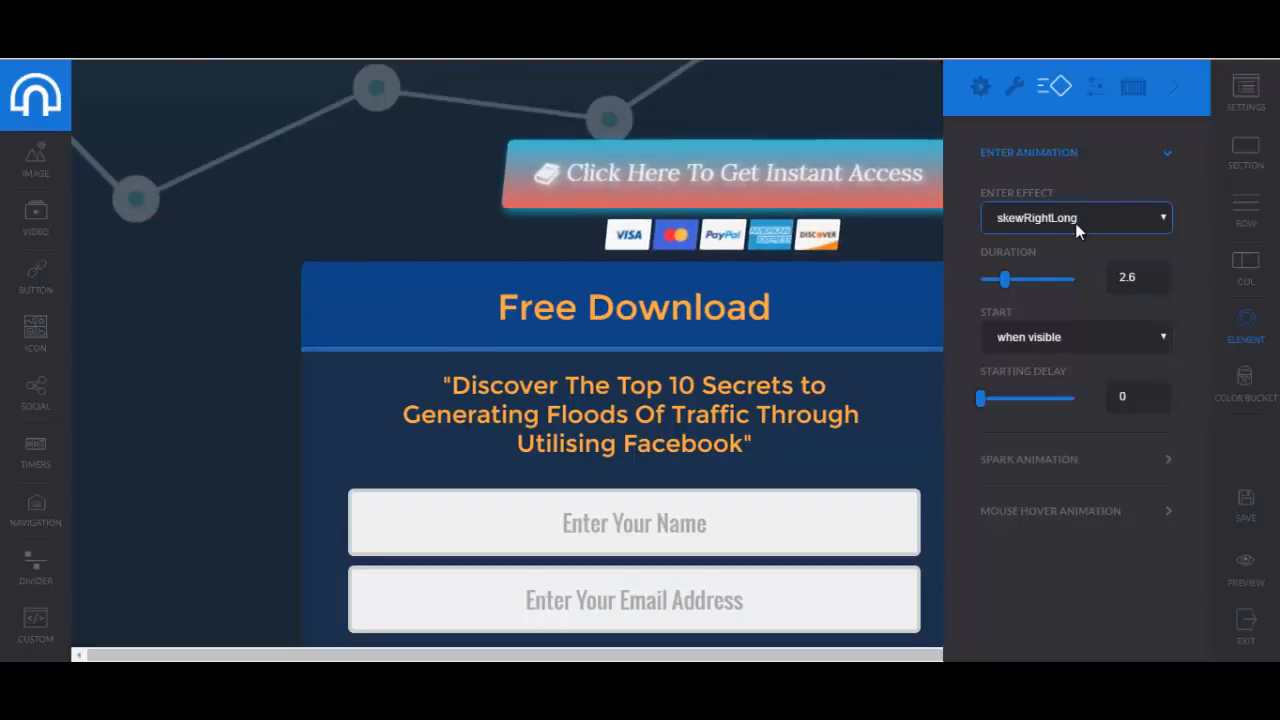
key("Down")
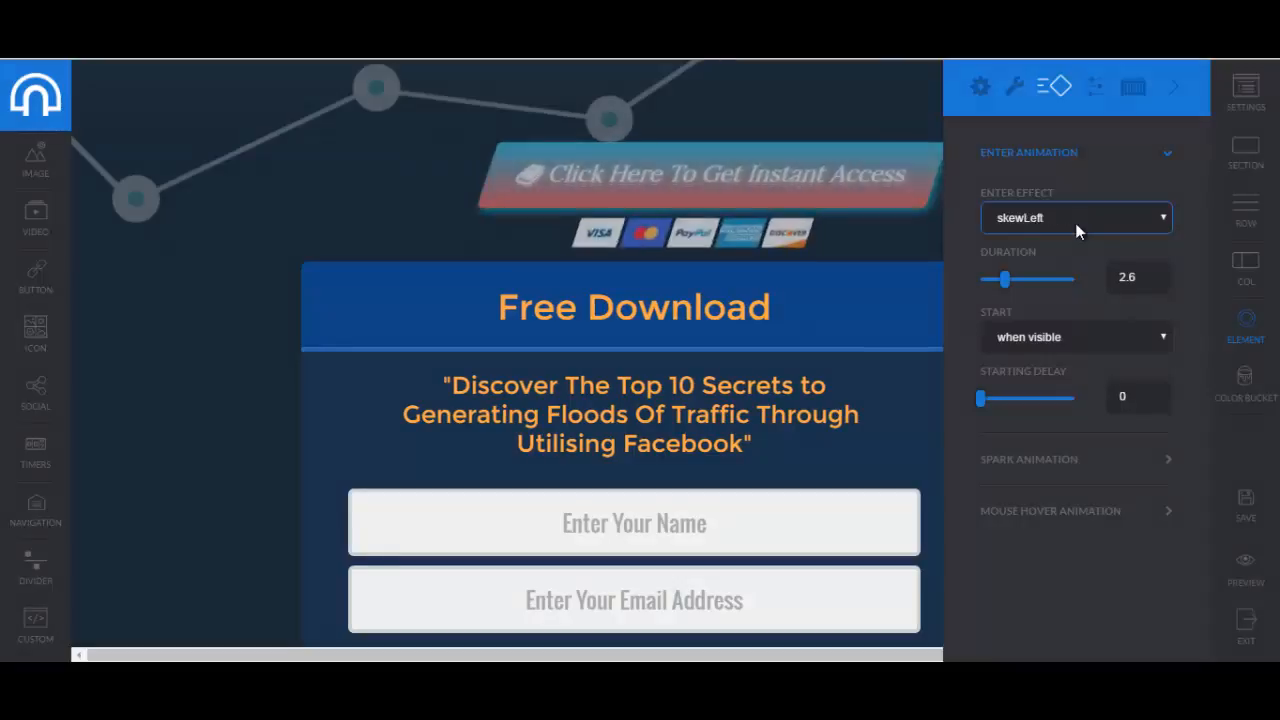
key("Down")
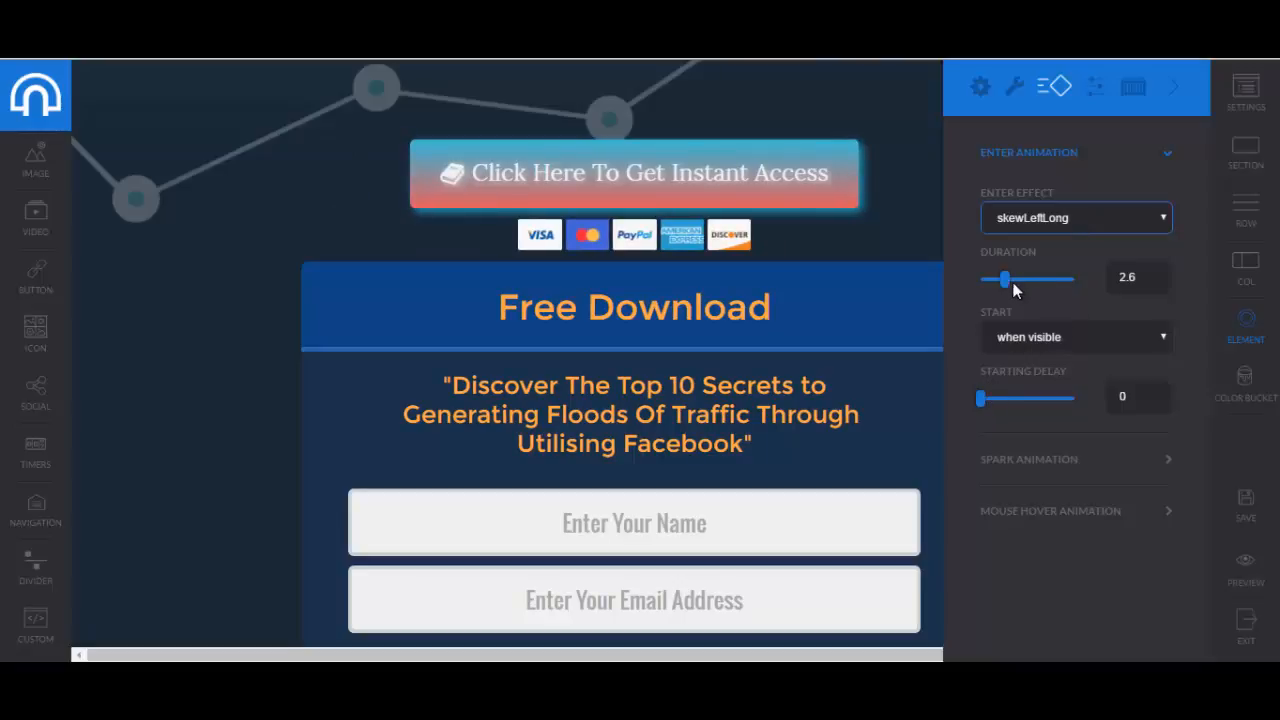
Give the button a pulse spark animation that repeats 8 times.
left_click(1150, 461)
scroll(1040, 450, "down", 2)
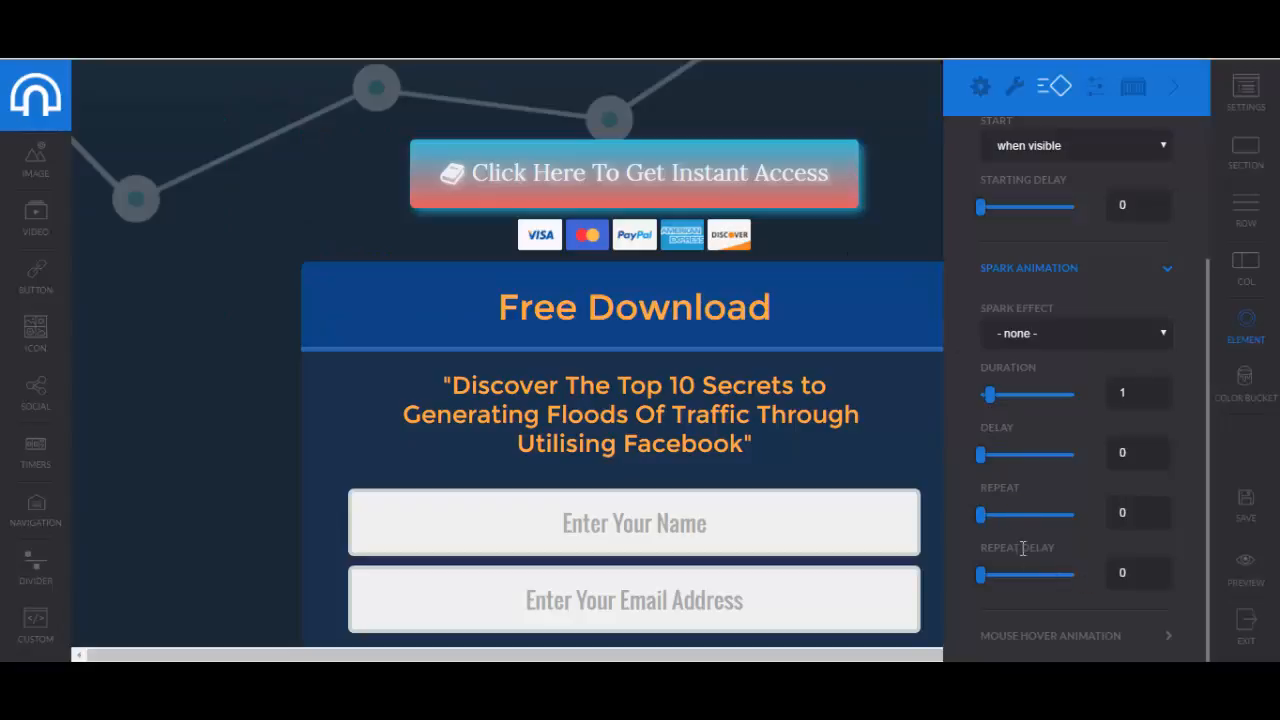
left_click(1110, 338)
left_click(1026, 430)
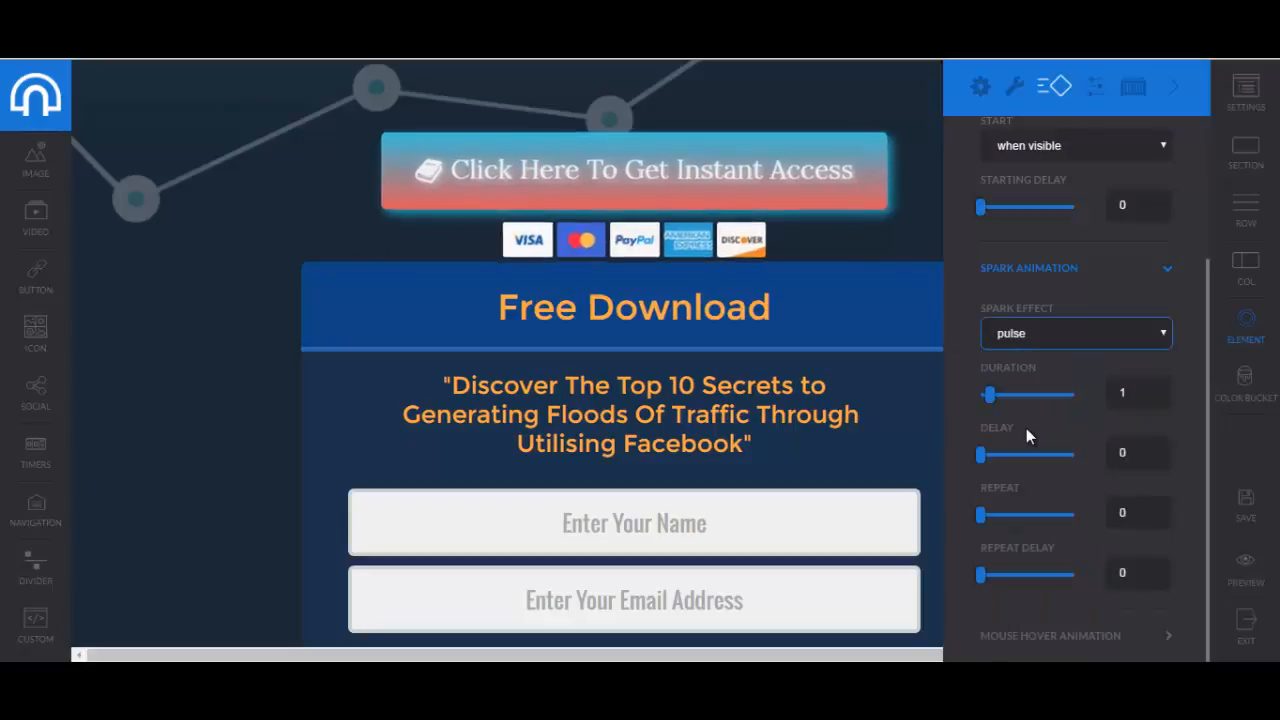
left_click_drag(981, 515, 989, 515)
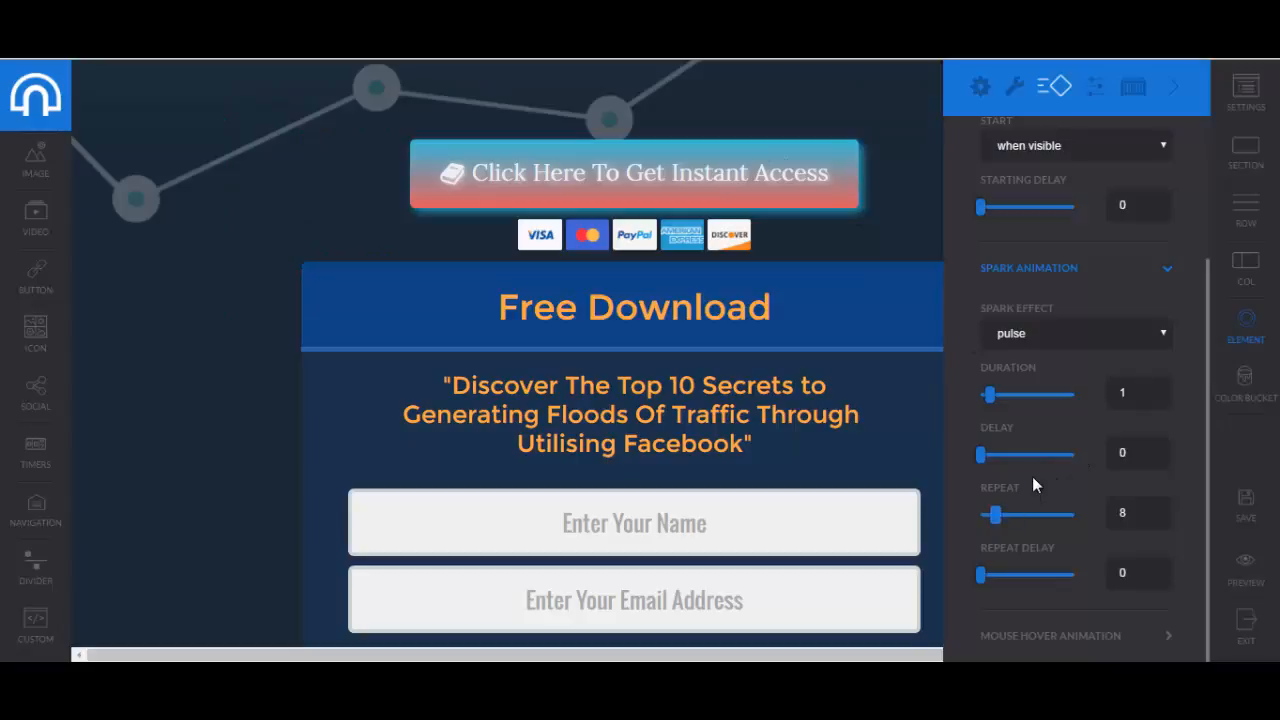
Set the button's mouse hover effect to Bob, turn on preview on element, and test the effect on the button.
scroll(1062, 484, "down", 2)
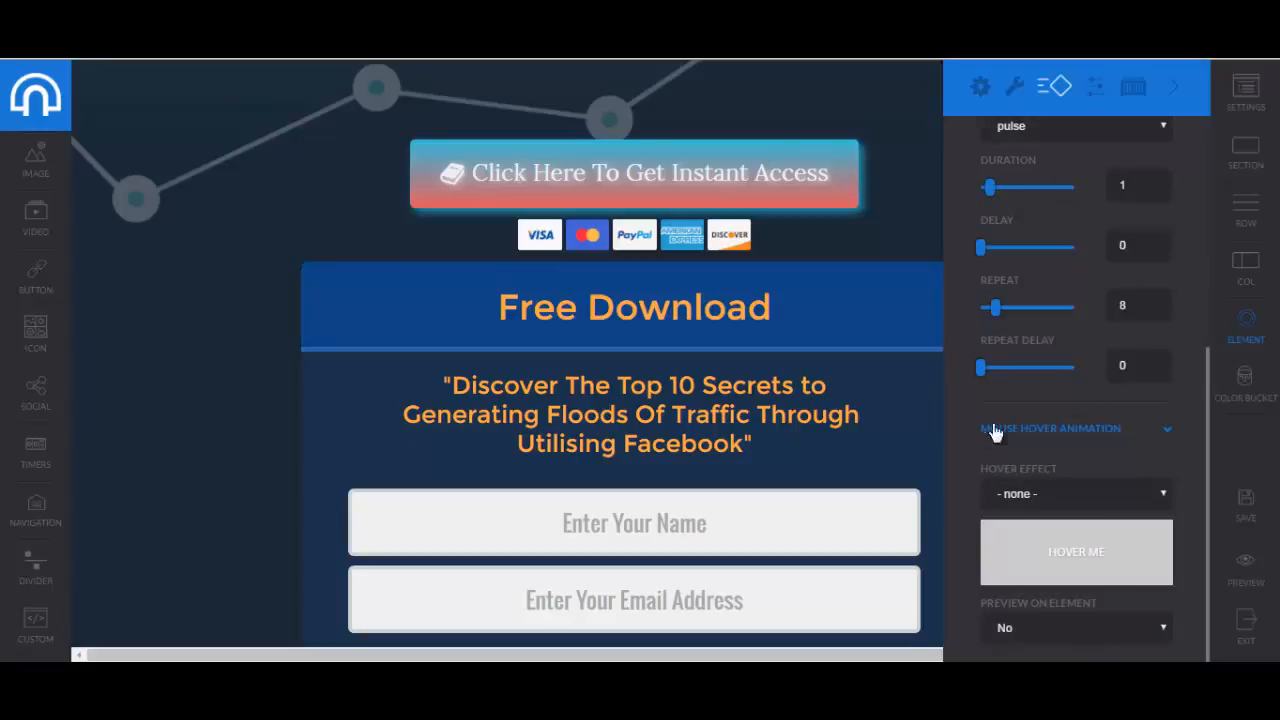
left_click(1095, 490)
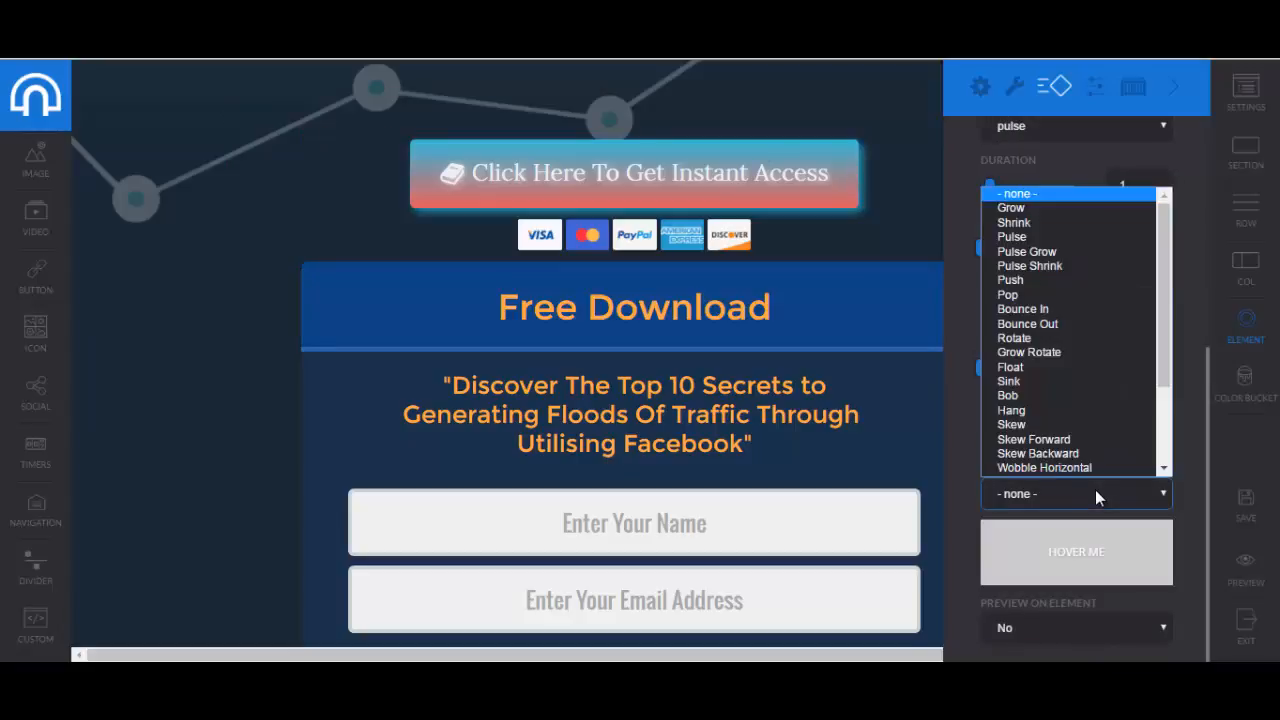
left_click(1032, 396)
mouse_move(1044, 558)
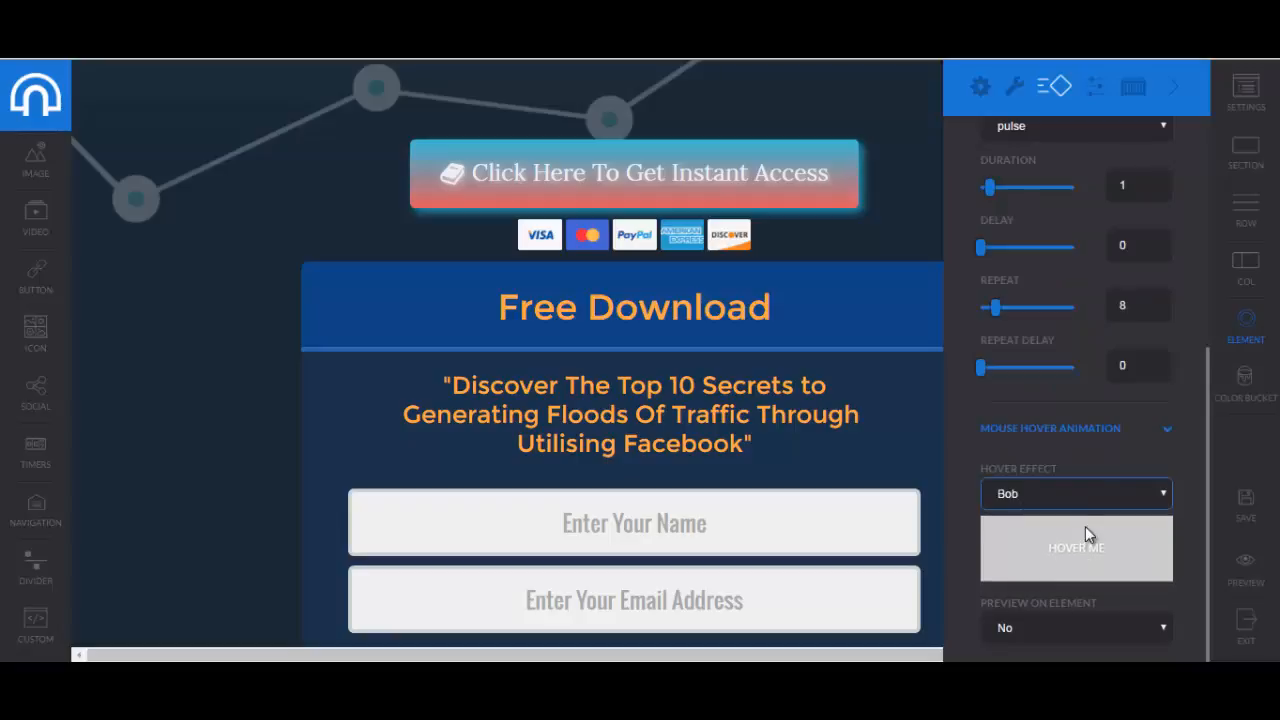
left_click(1032, 630)
left_click(1008, 588)
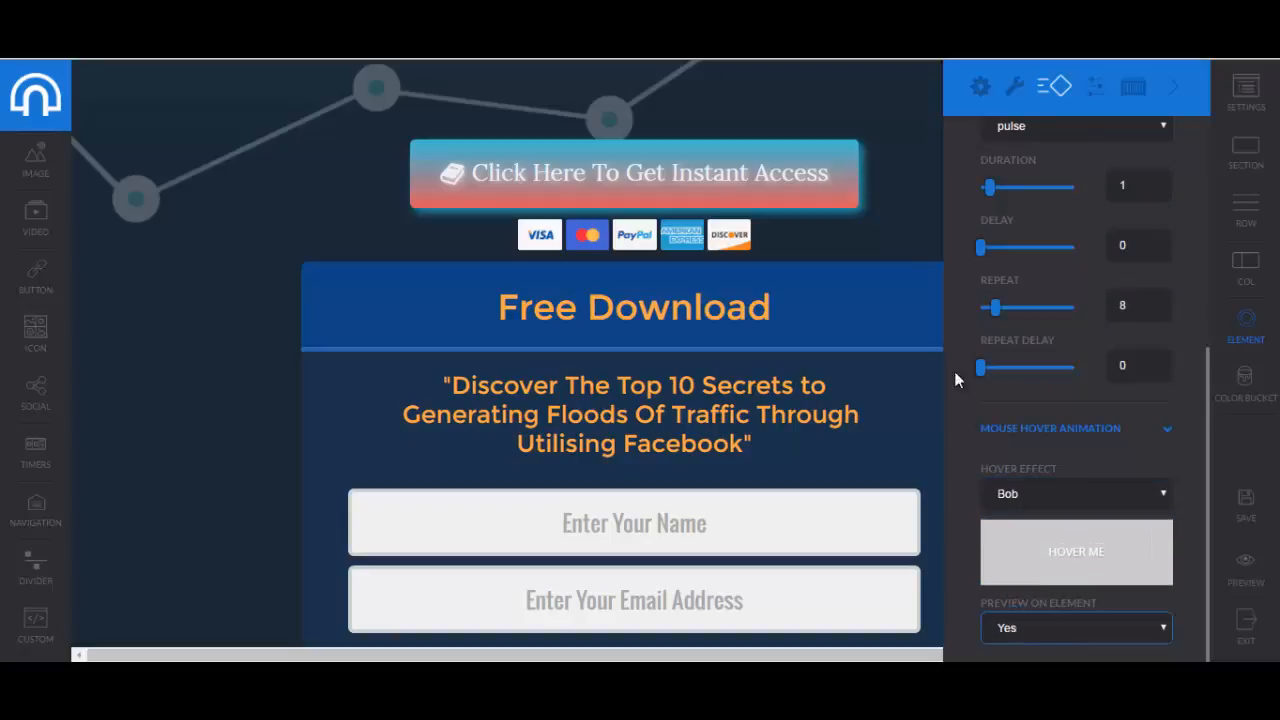
mouse_move(675, 174)
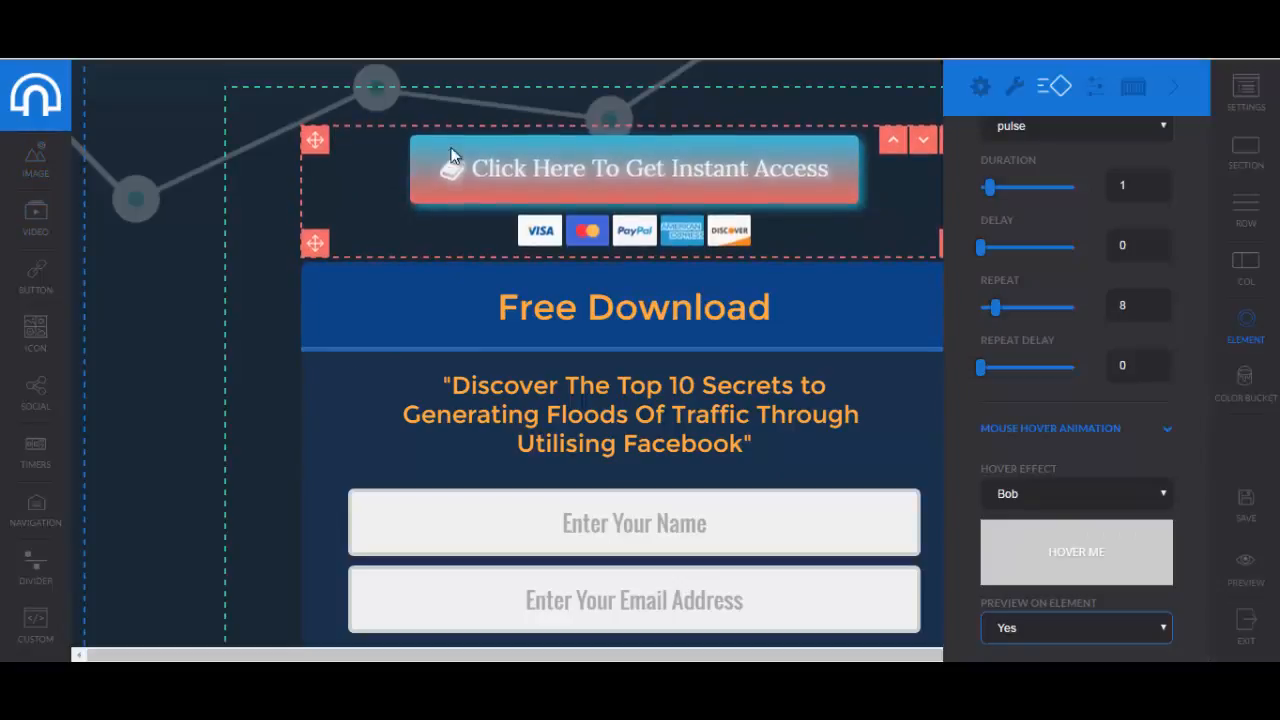
Add an image element above the button and a video element between the image and the button.
left_click_drag(43, 163, 519, 170)
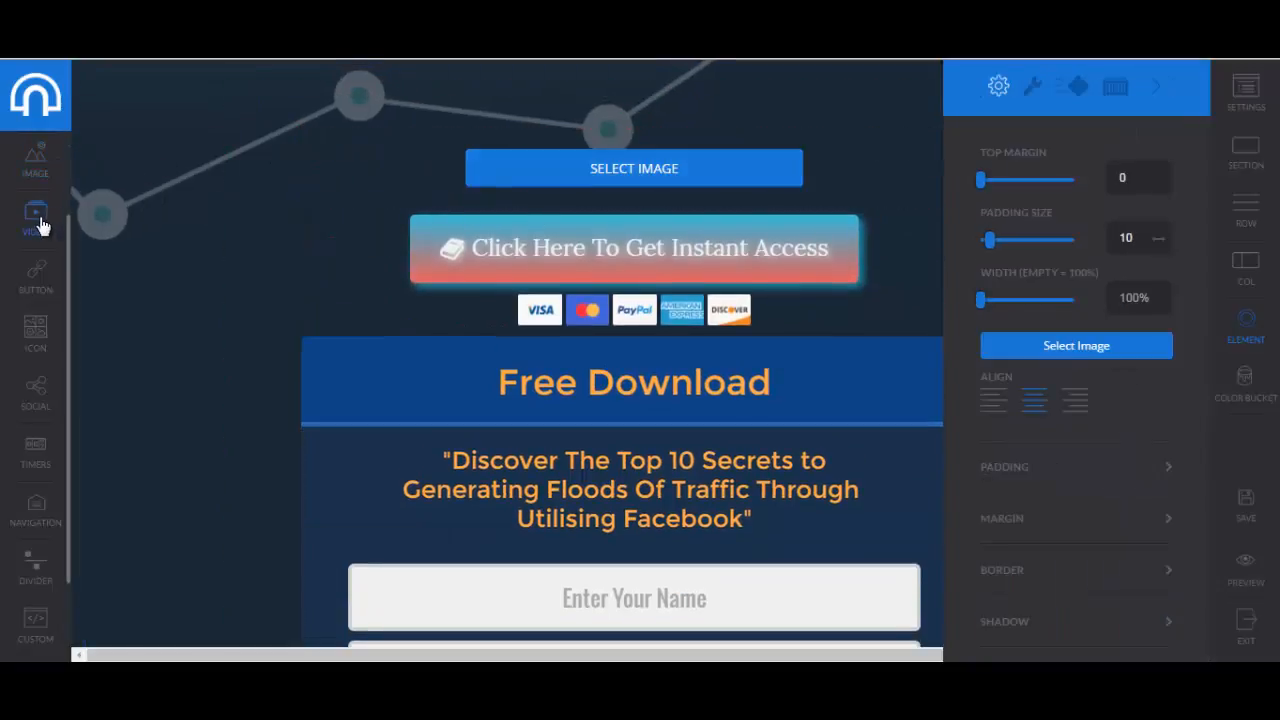
left_click_drag(35, 232, 506, 222)
scroll(503, 228, "down", 2)
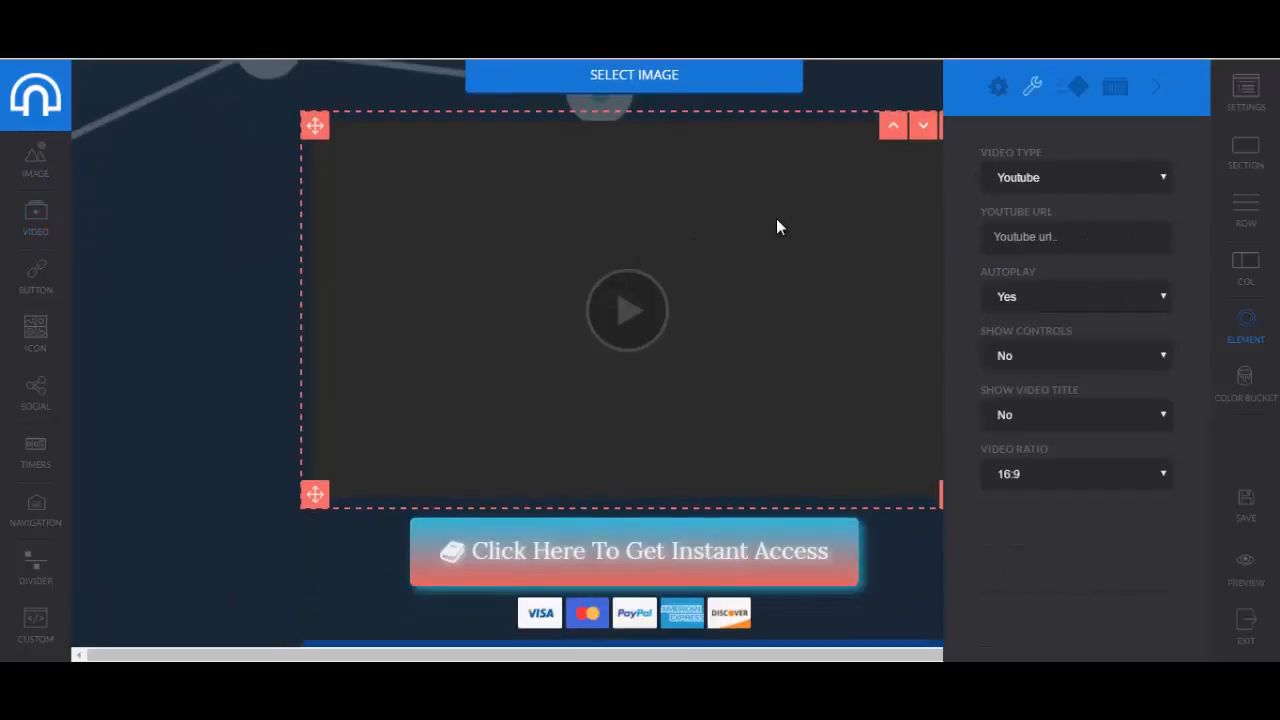
Examine the video element's type and ratio options, keeping Youtube and 16:9.
left_click(792, 229)
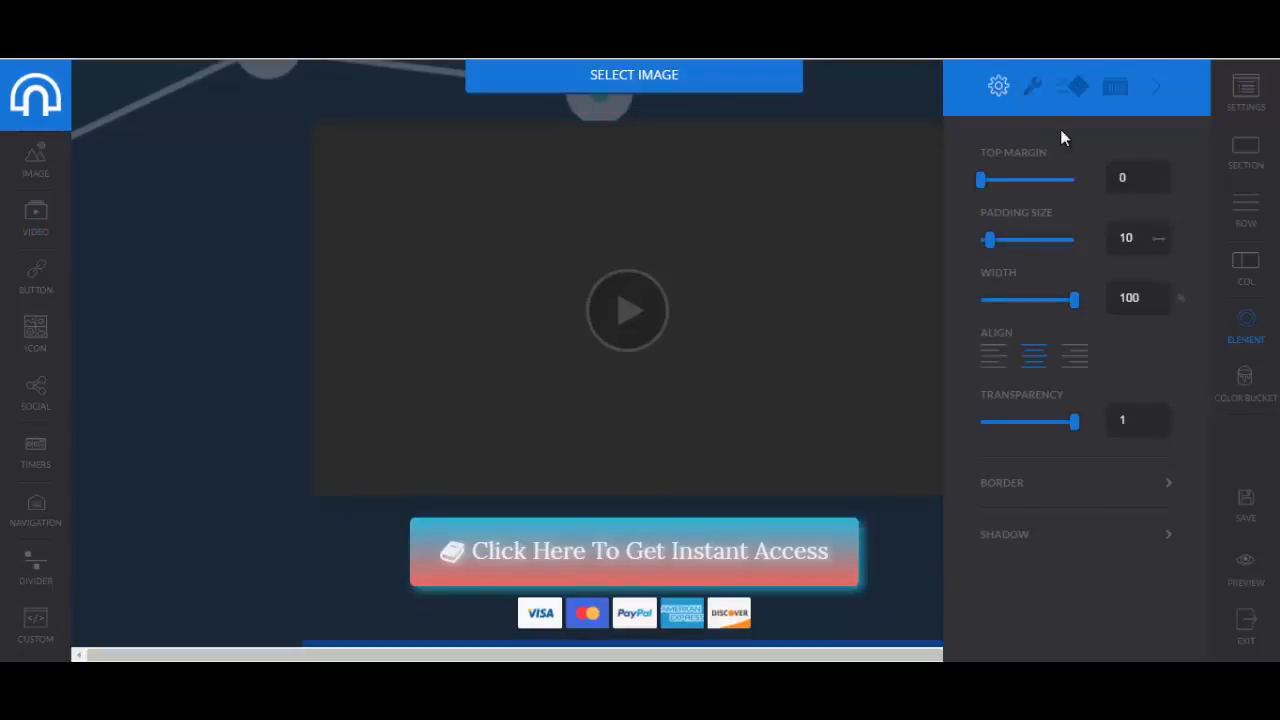
left_click(1033, 88)
left_click(1069, 177)
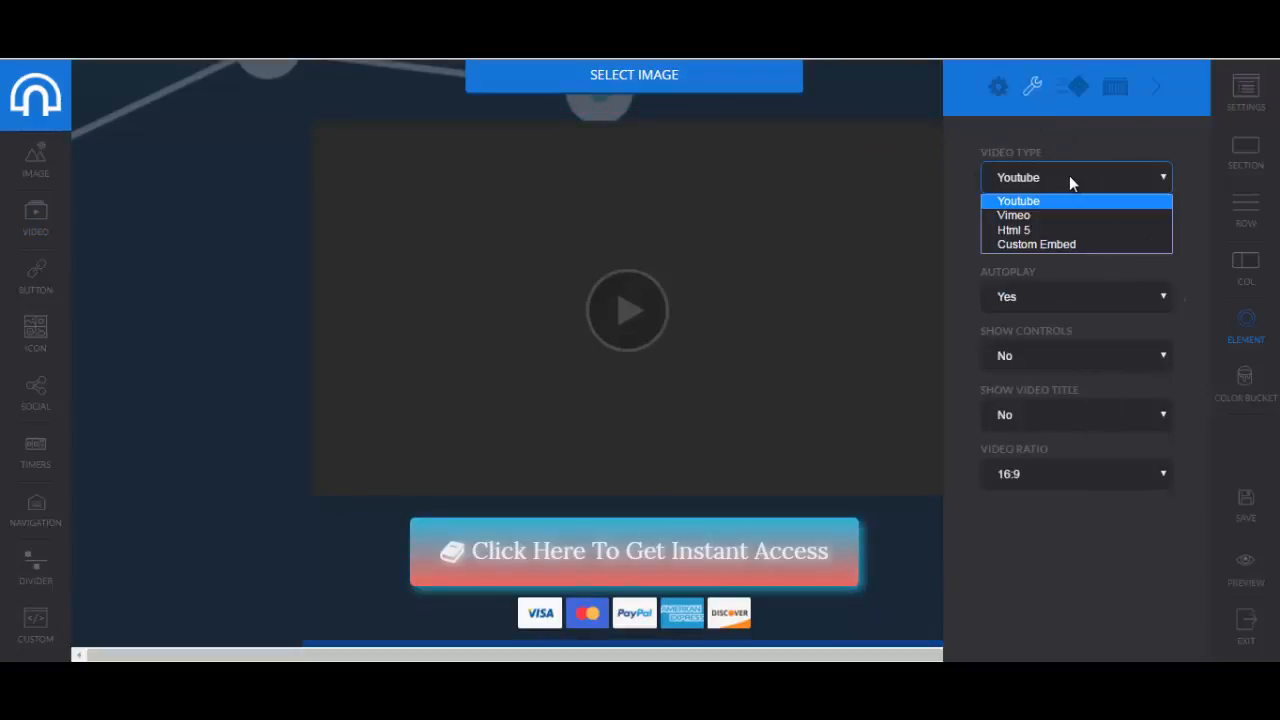
left_click(1163, 180)
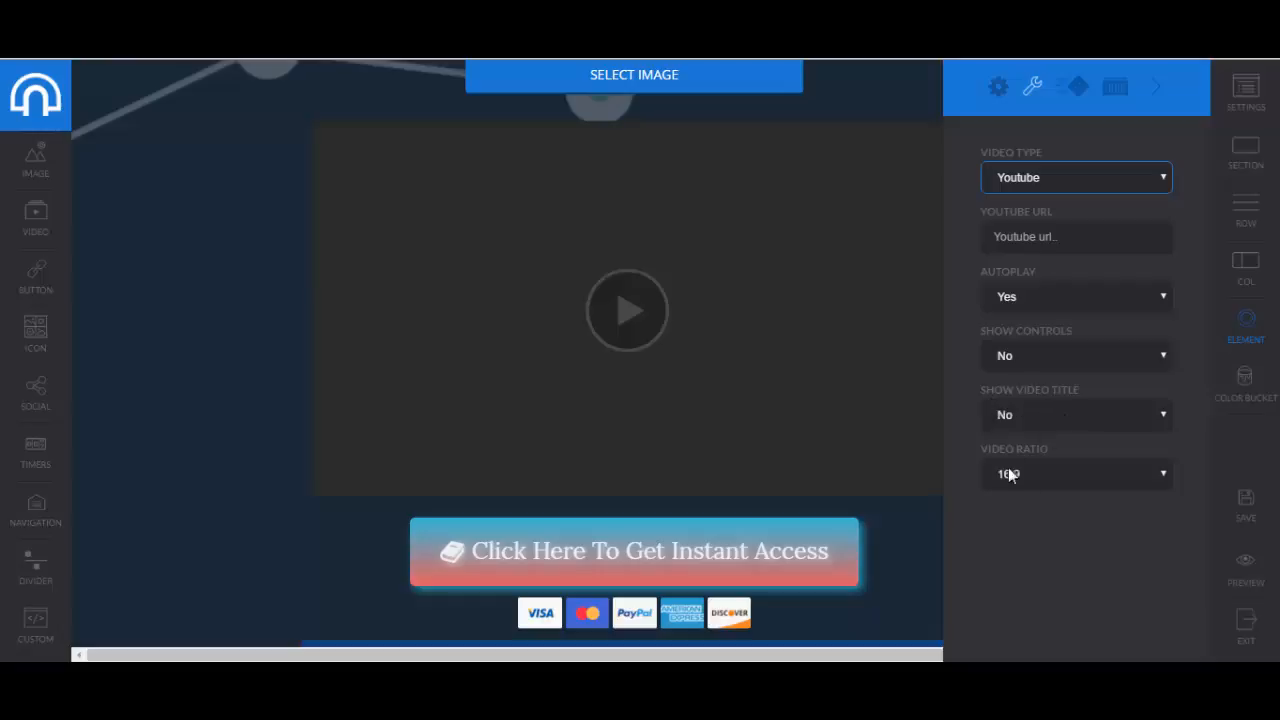
left_click(1070, 491)
left_click(1078, 480)
left_click(1078, 480)
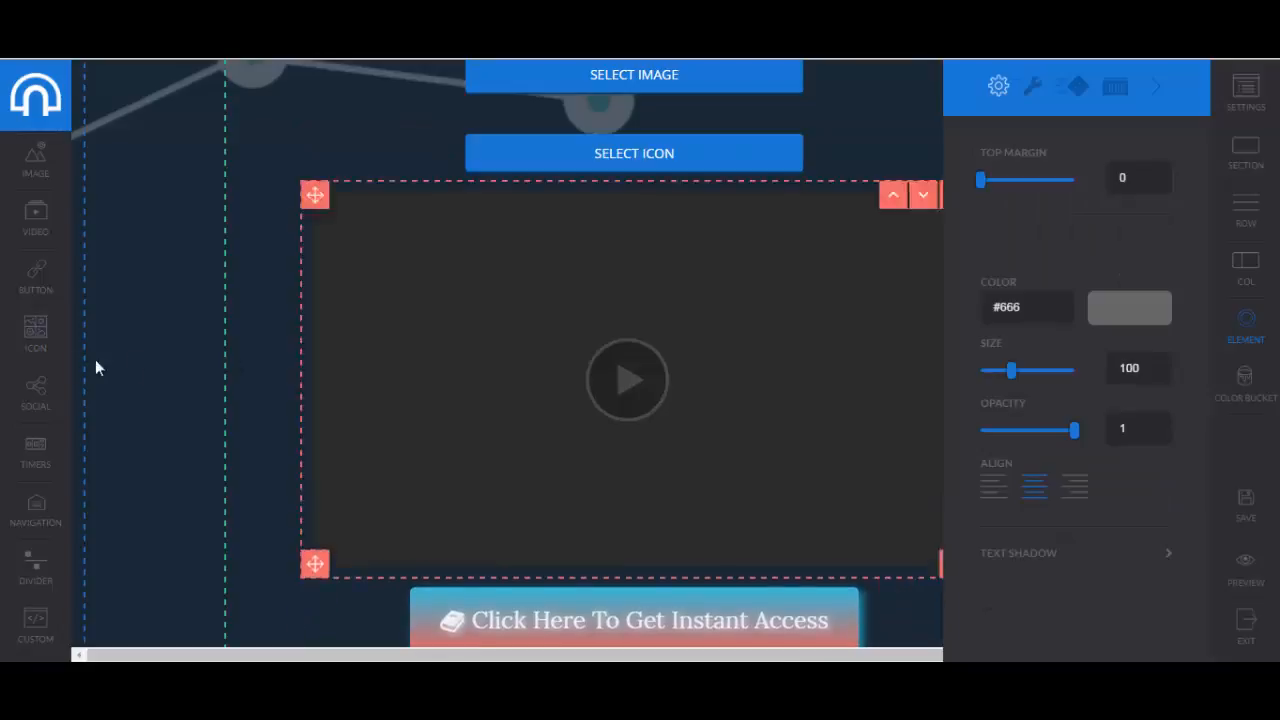
Browse the icon library for the icon element, leaving it without choosing an icon.
left_click(682, 140)
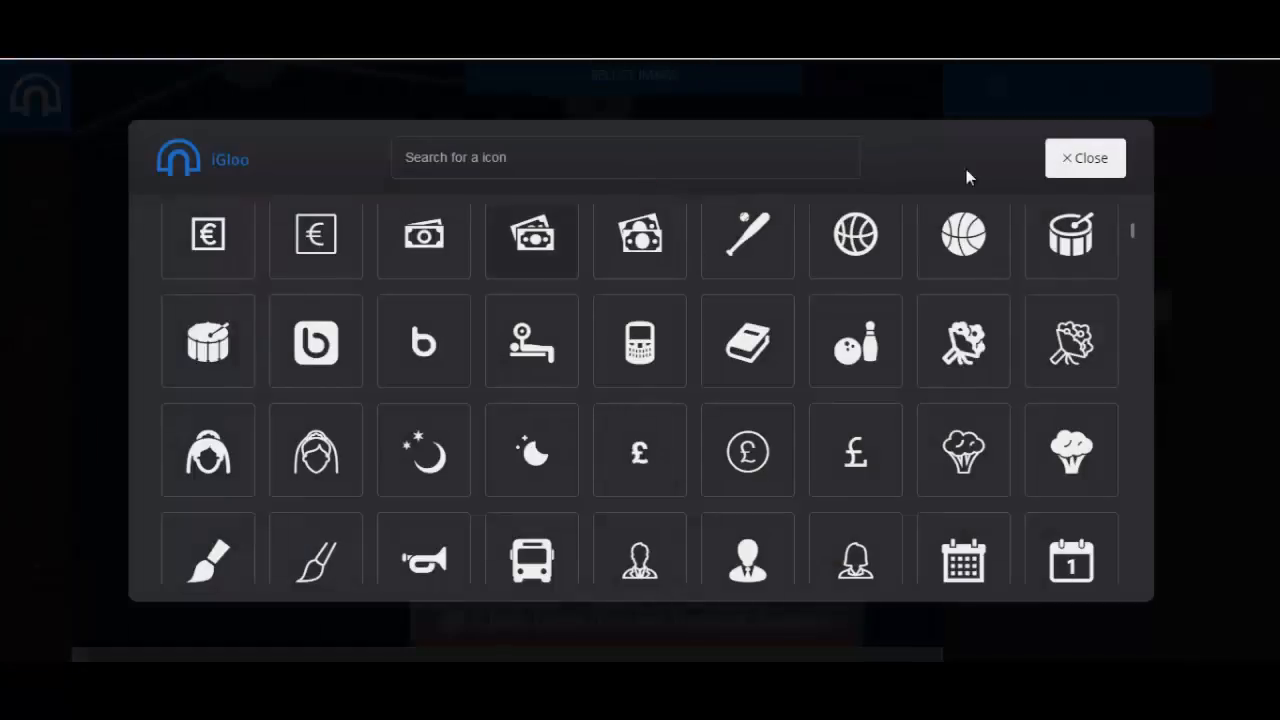
left_click(1080, 158)
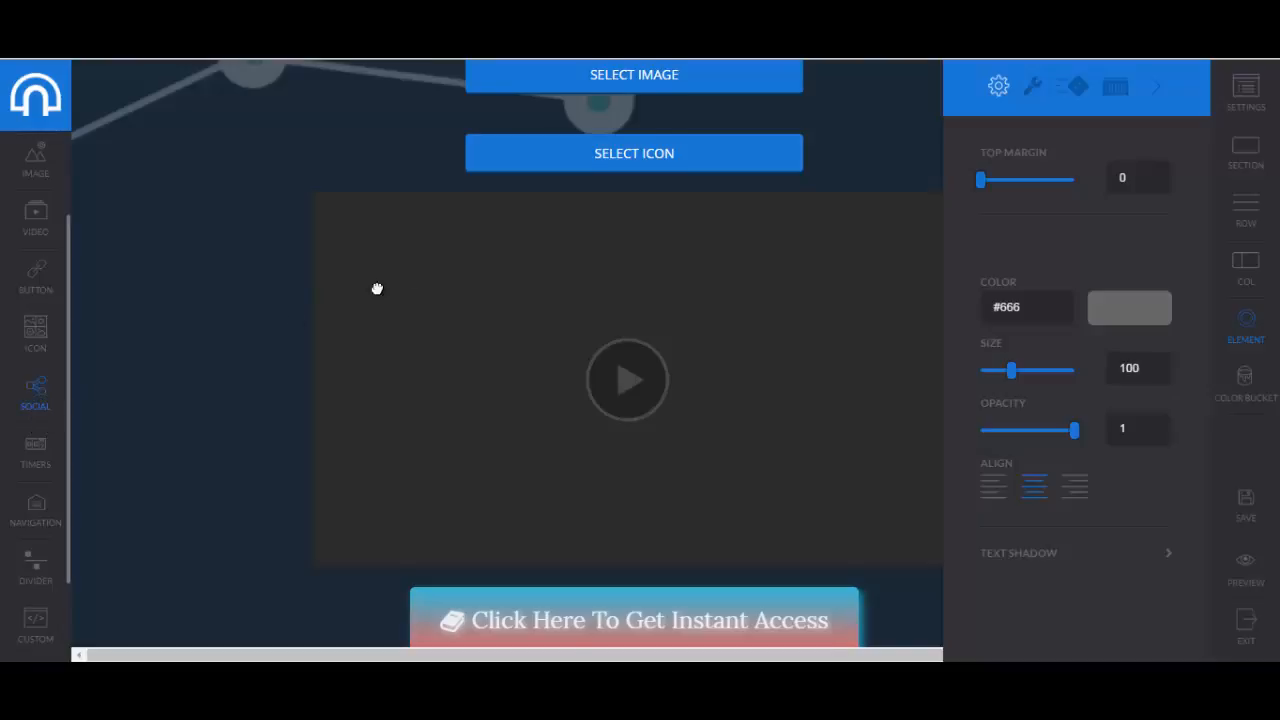
Add a social buttons element between the icon and video elements, and try switching its Twitter button off and on.
left_click_drag(377, 289, 494, 240)
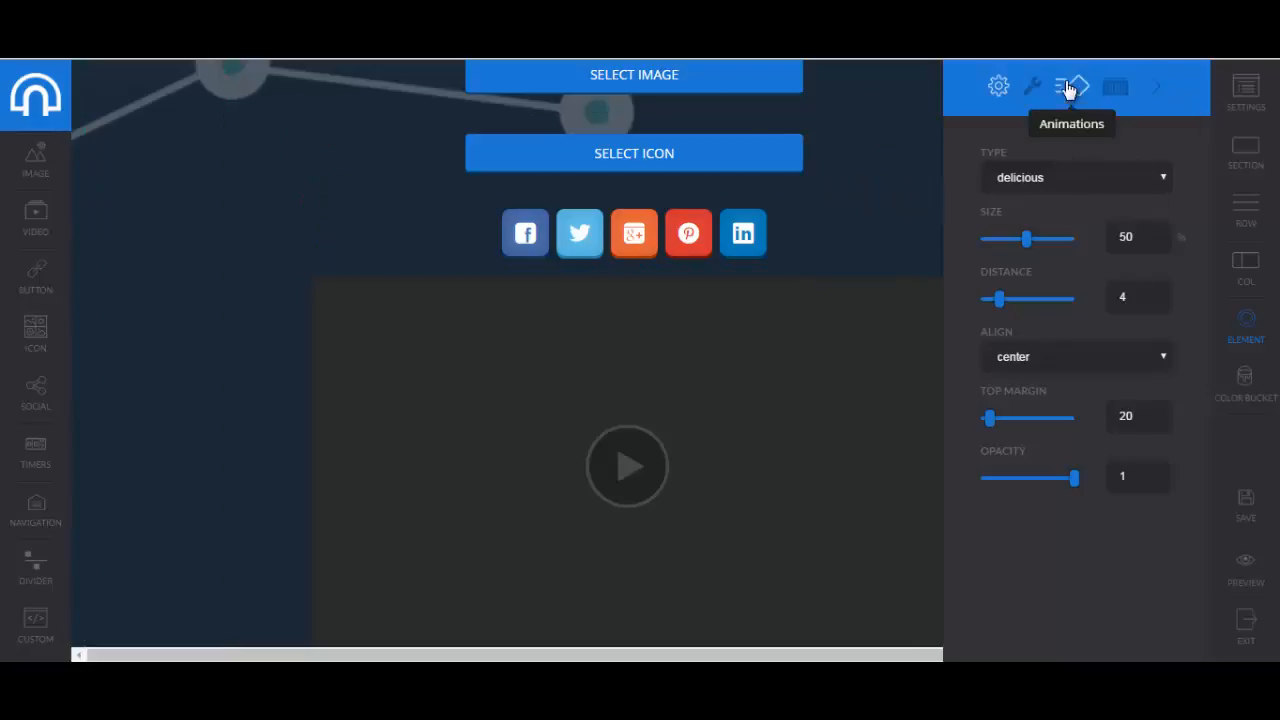
left_click(1035, 87)
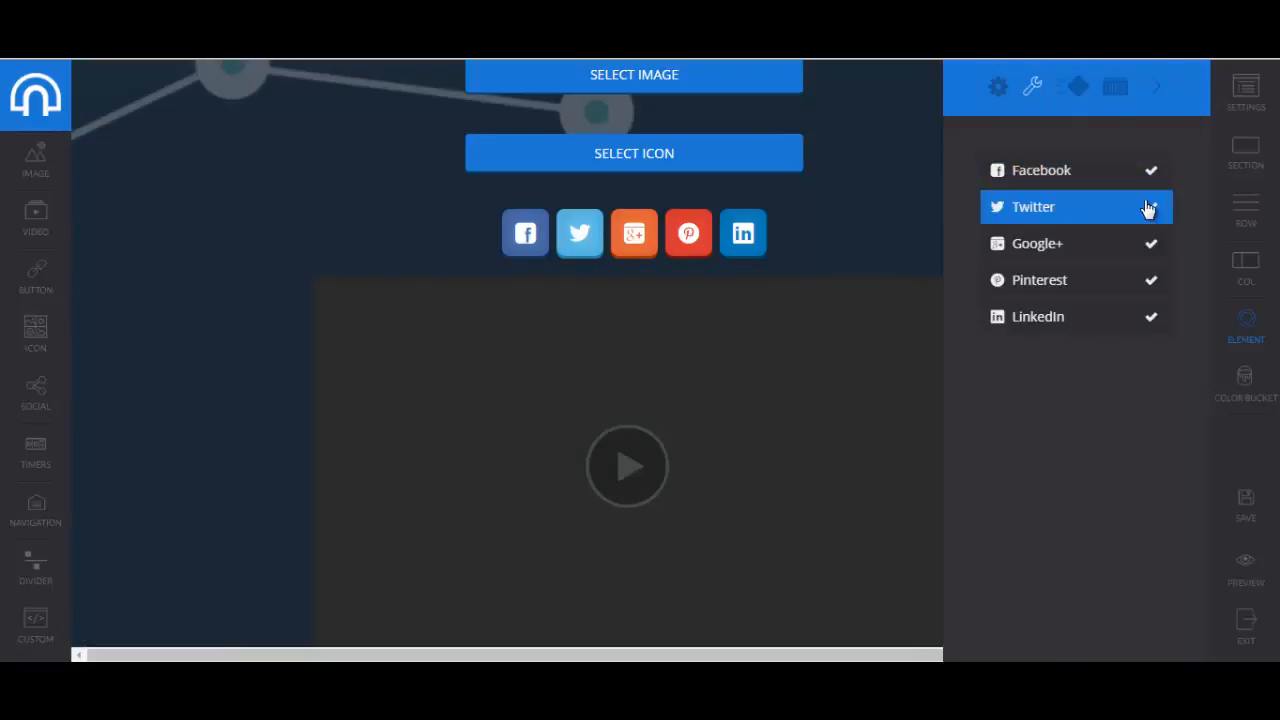
left_click(1148, 208)
left_click(1148, 208)
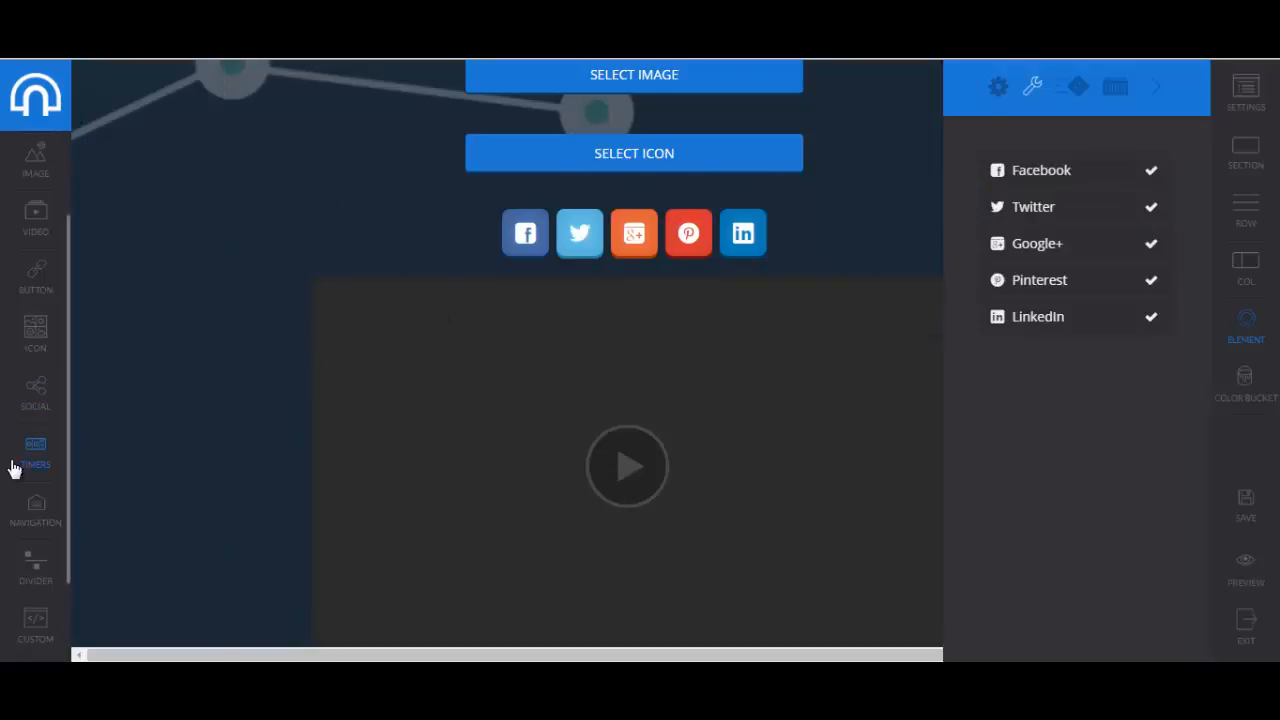
Add a countdown timer between the icon element and the social buttons, and a navigation element above the image element.
left_click_drag(37, 467, 598, 237)
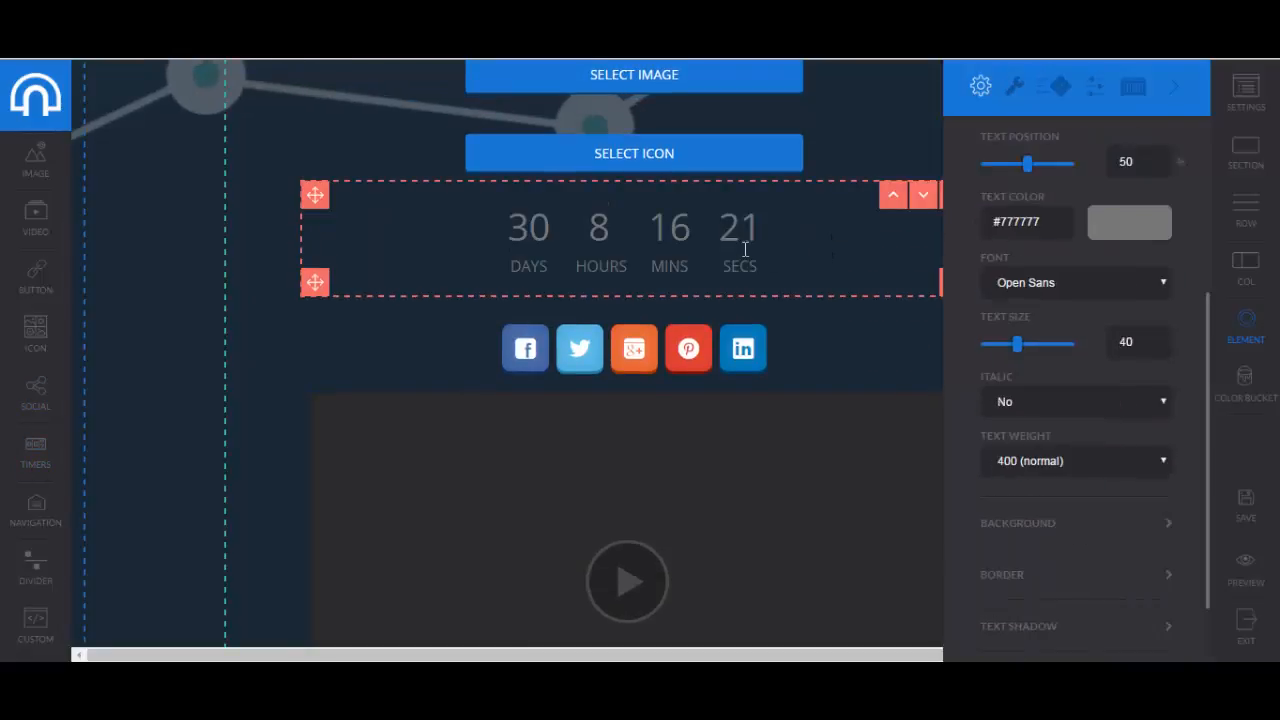
scroll(941, 194, "up", 2)
scroll(1041, 220, "up", 4)
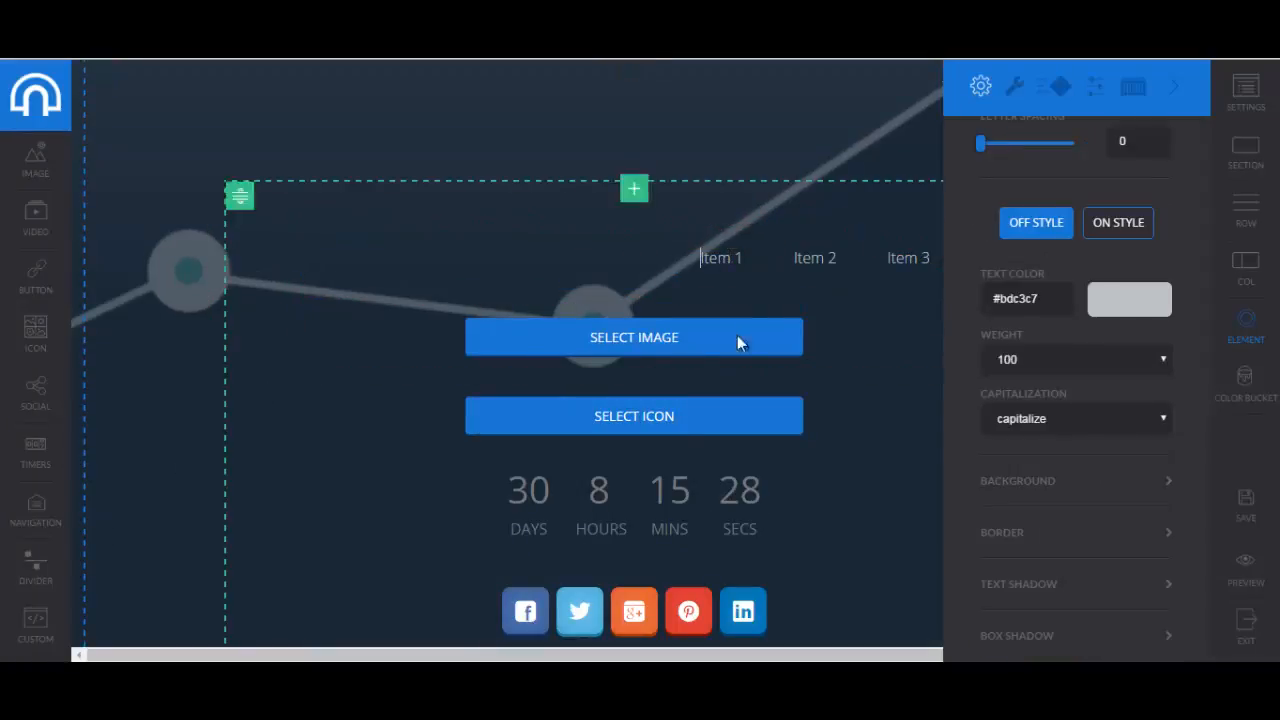
Insert "Hh" before the navigation's Item 1 and examine that item's action type options.
type("Hh")
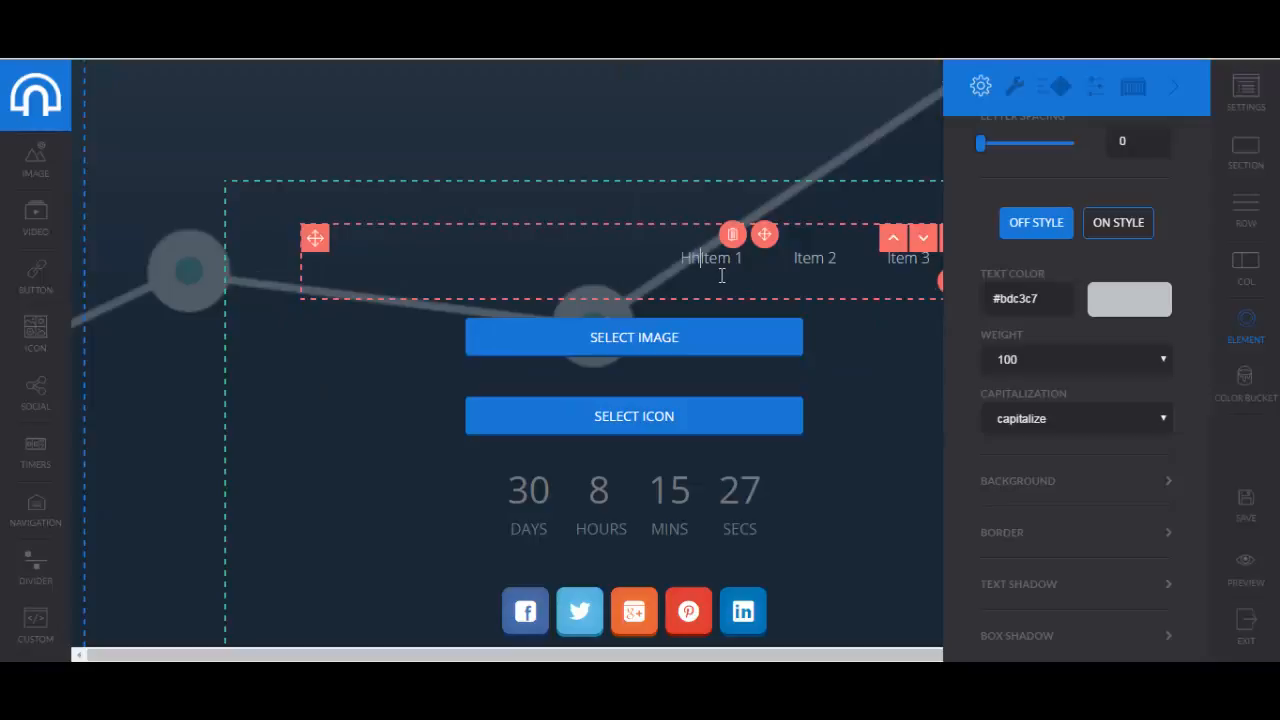
scroll(990, 245, "up", 5)
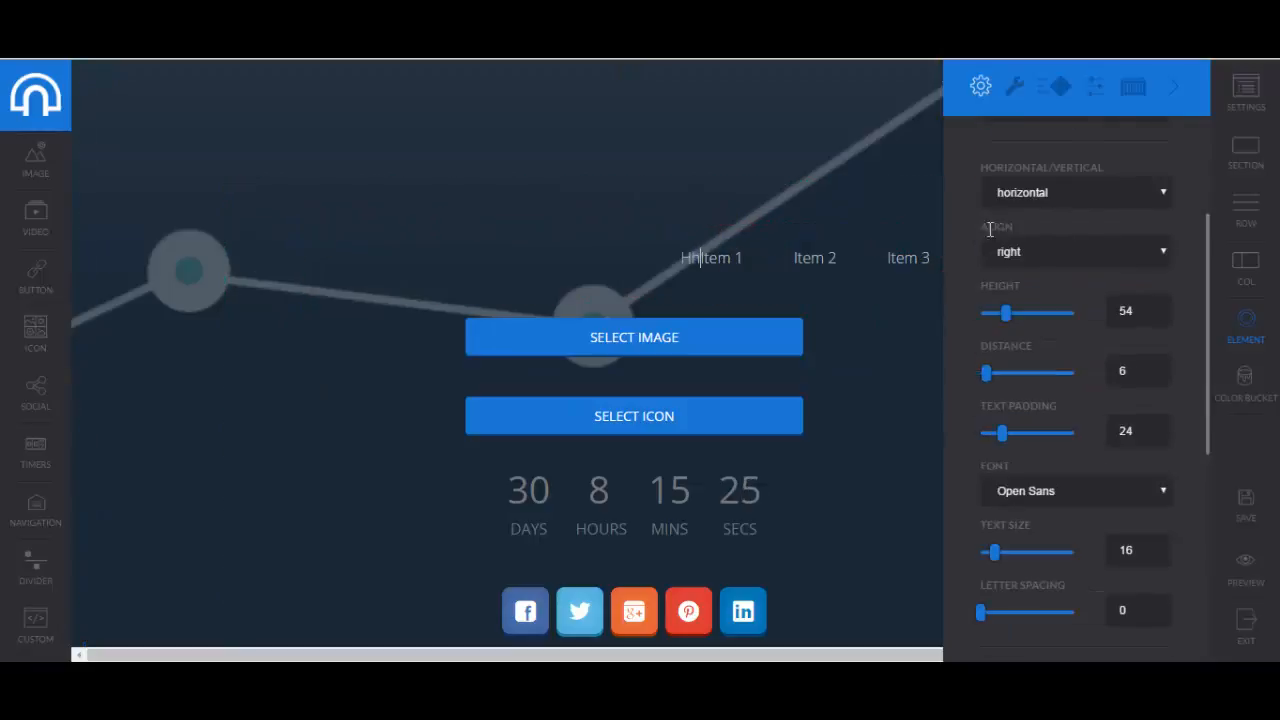
left_click(1022, 88)
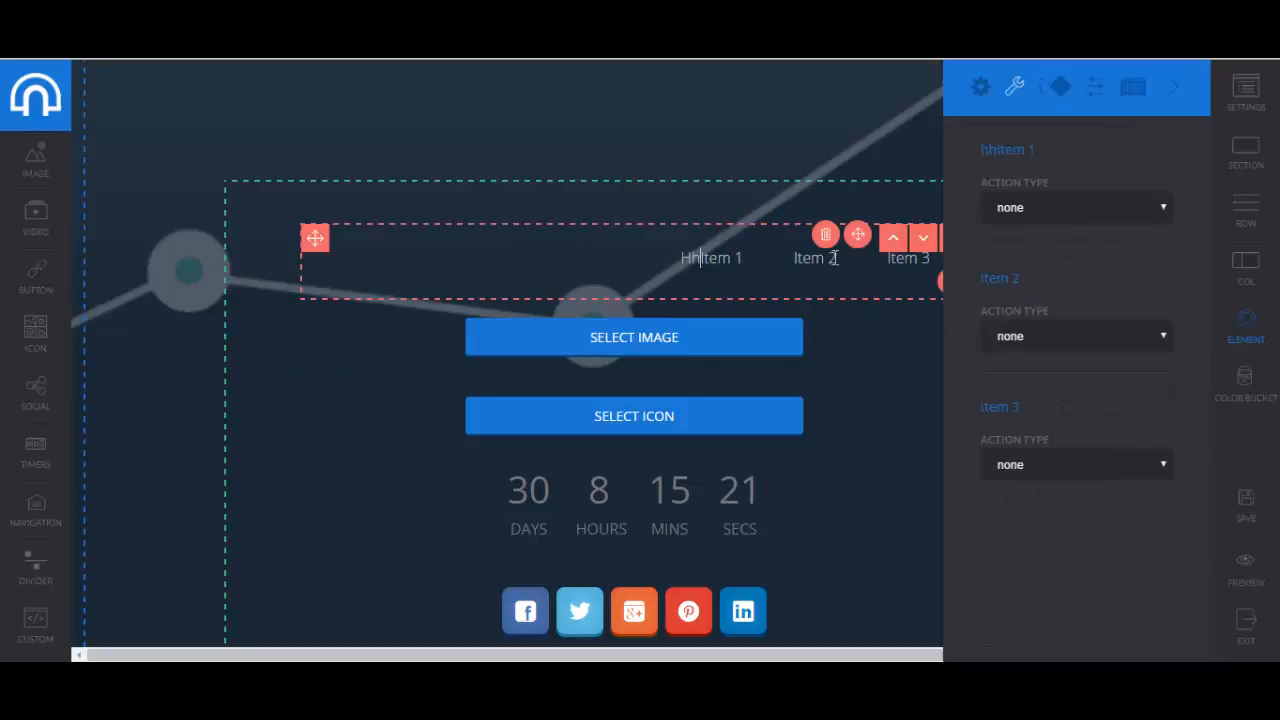
left_click(1063, 212)
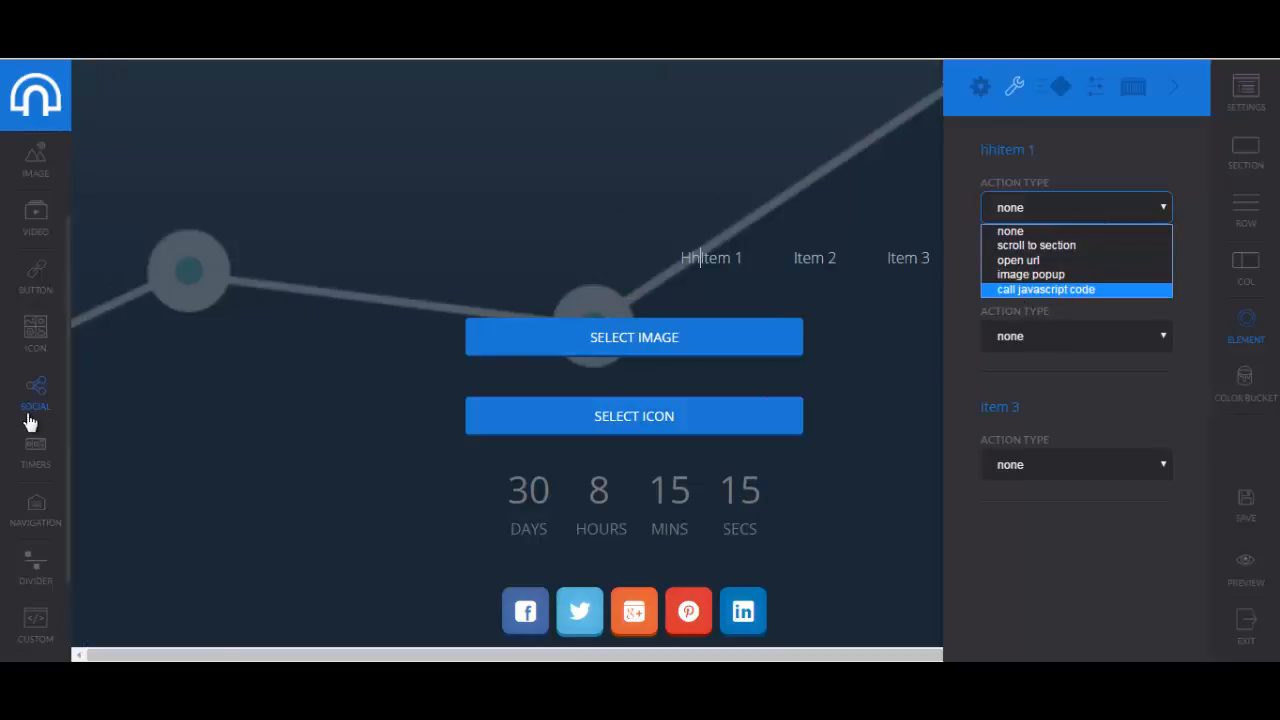
Add a custom content element and a bullets element above the navigation items.
scroll(27, 418, "down", 2)
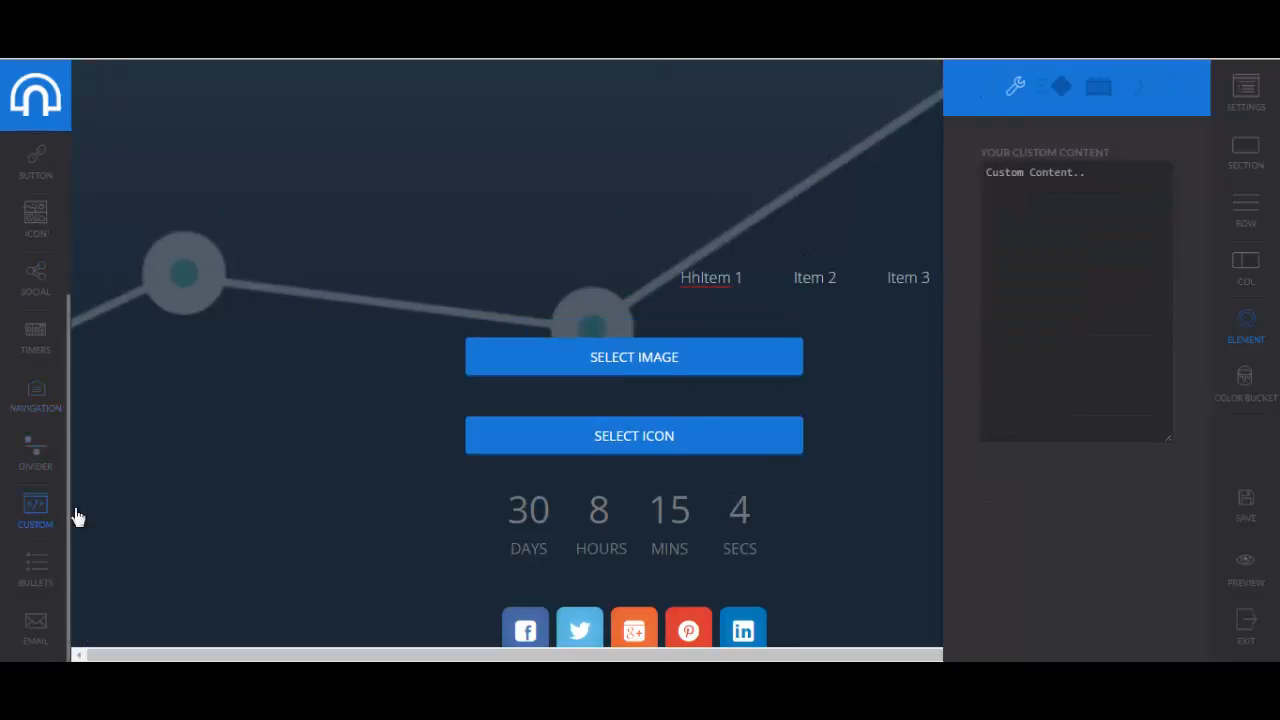
left_click(1084, 197)
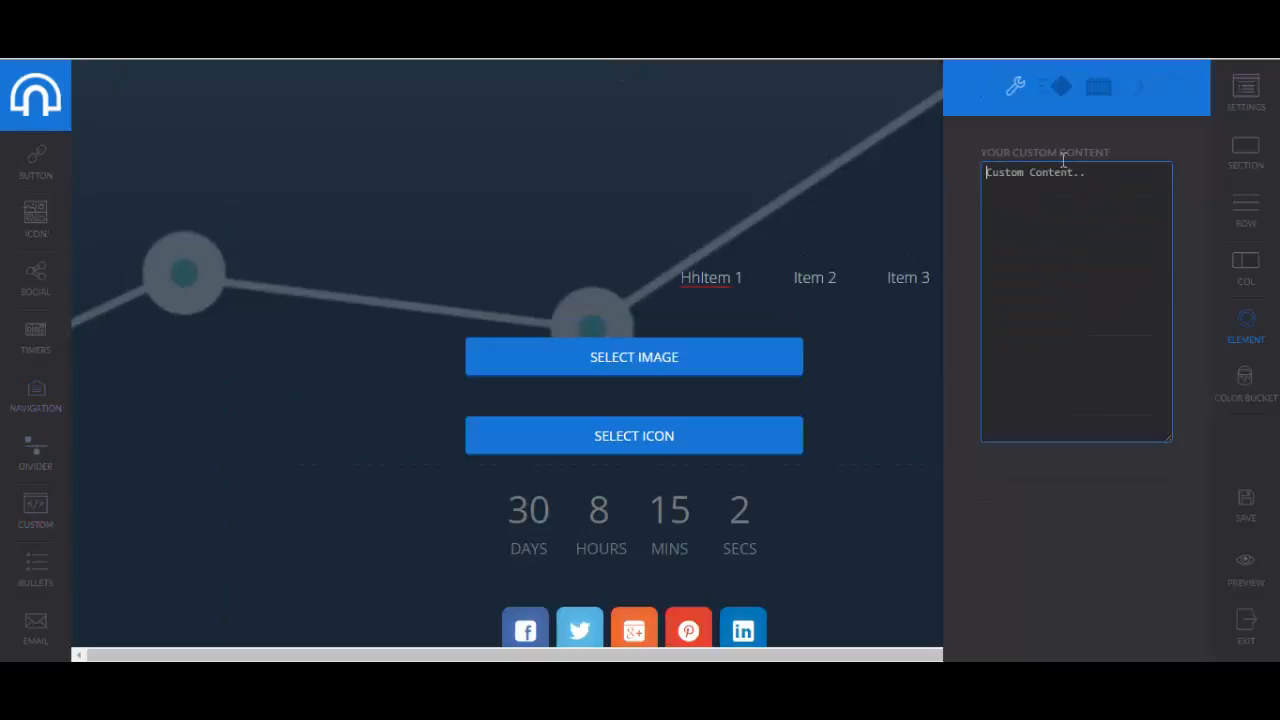
scroll(72, 557, "down", 4)
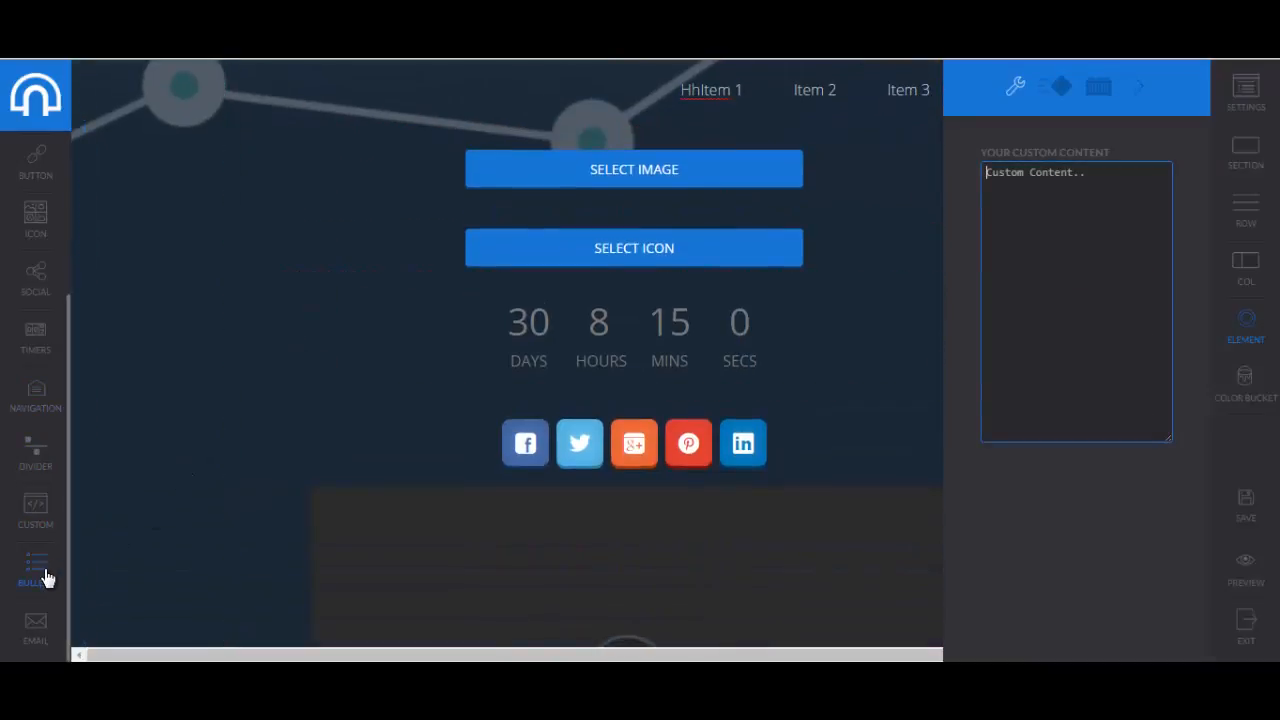
left_click_drag(46, 574, 472, 160)
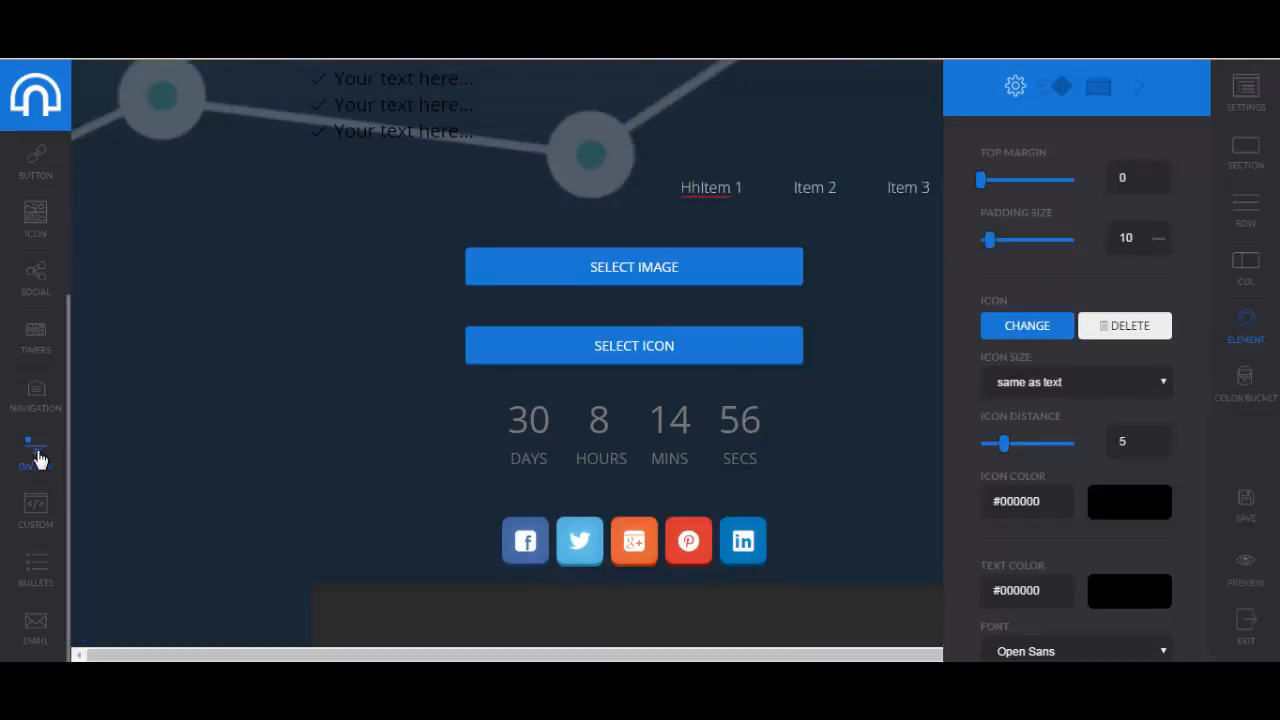
Add an email form between the navigation items and the image element, and set Show Name Input to No.
left_click_drag(35, 630, 603, 285)
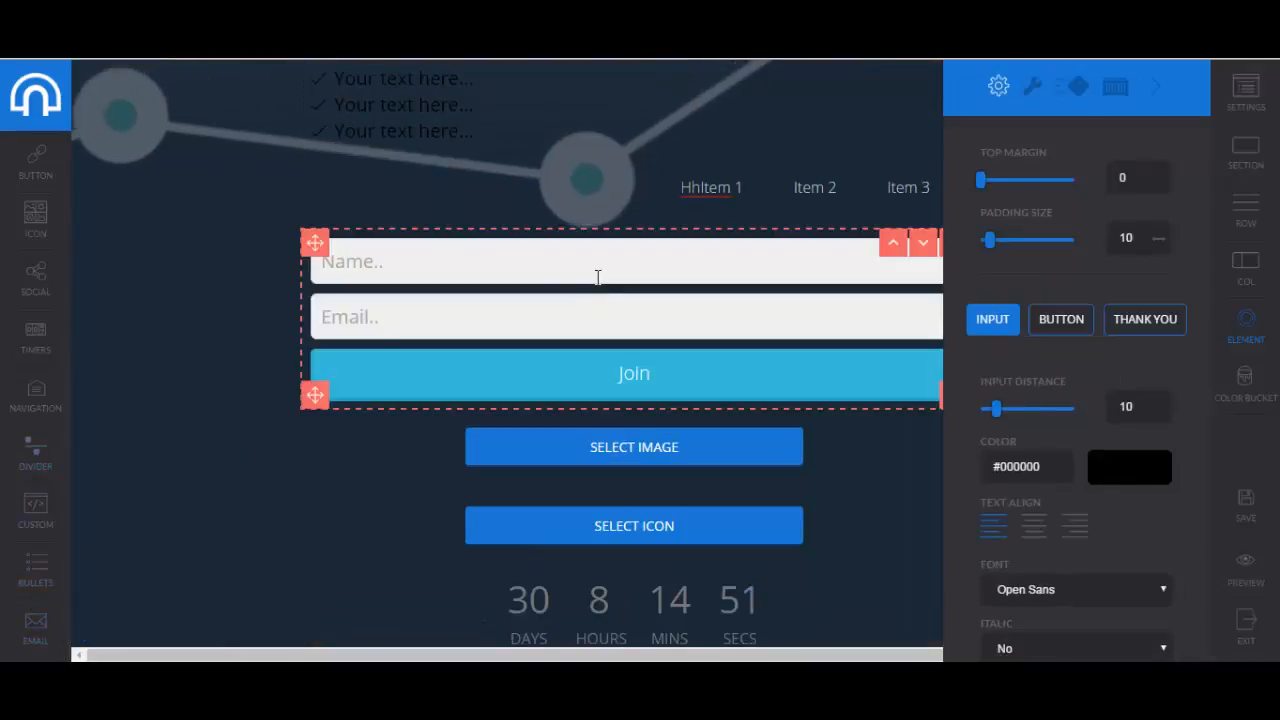
mouse_move(700, 289)
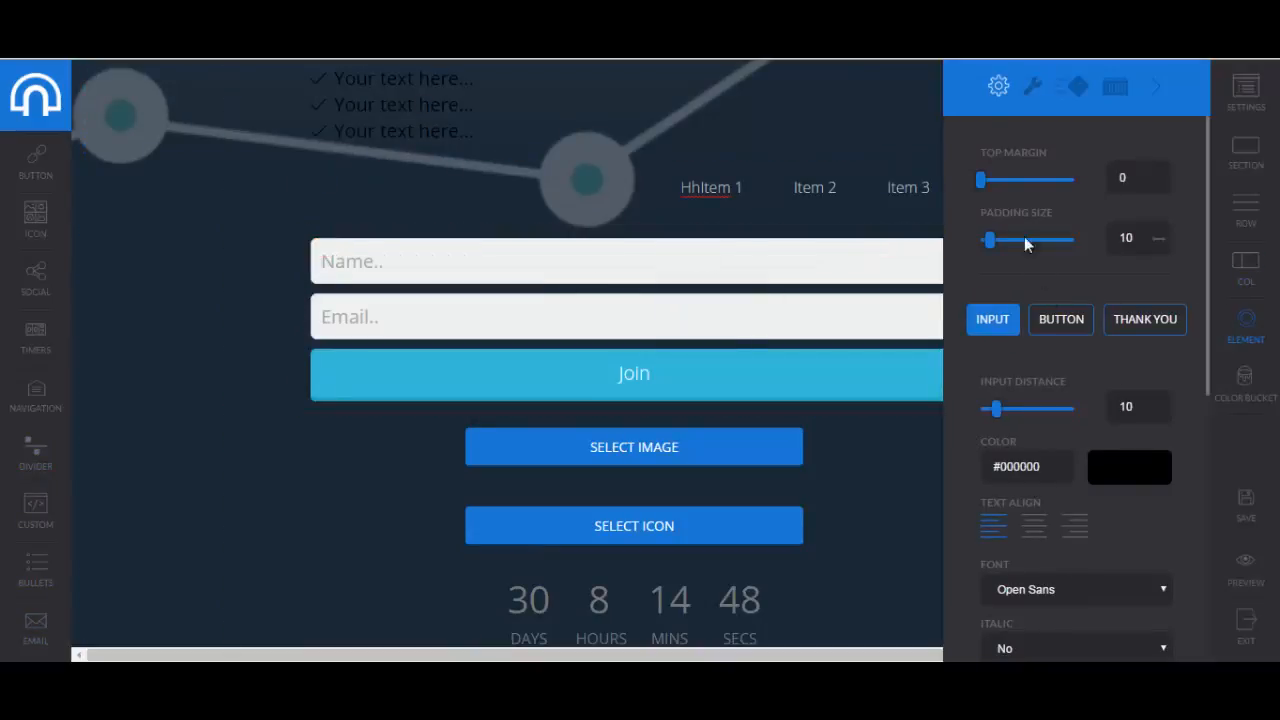
left_click(1034, 95)
left_click(1085, 170)
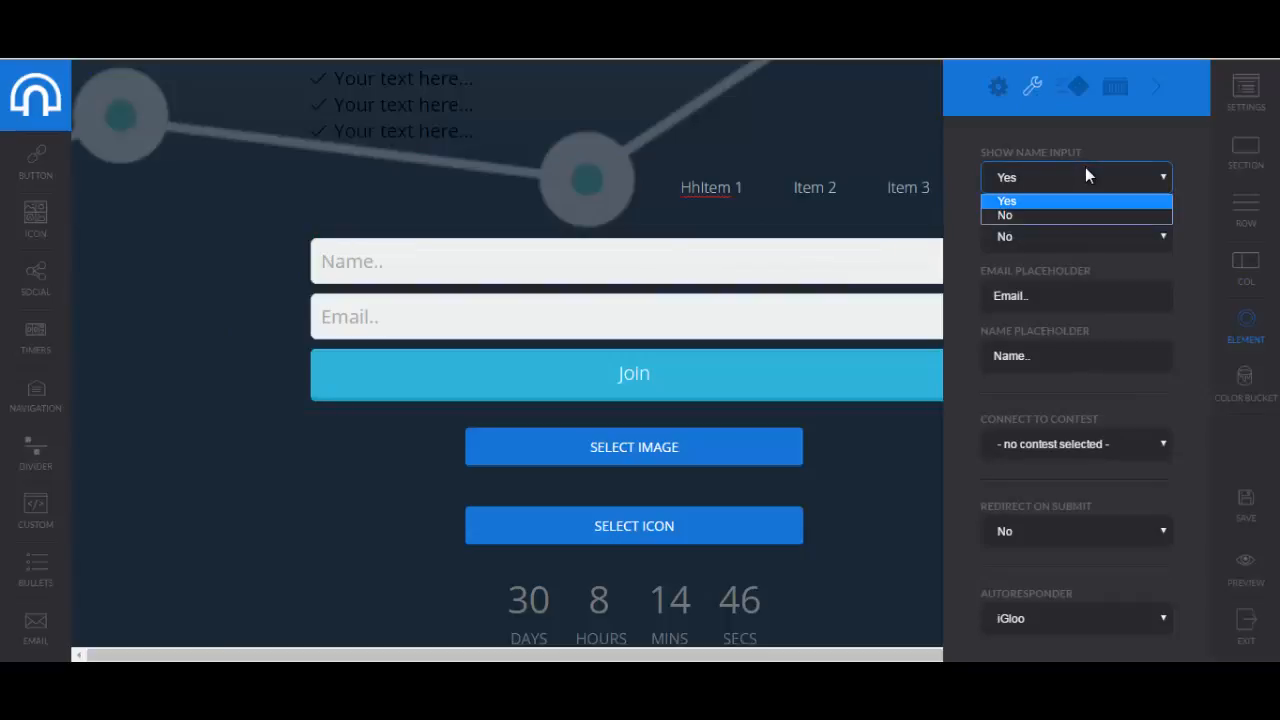
left_click(1022, 216)
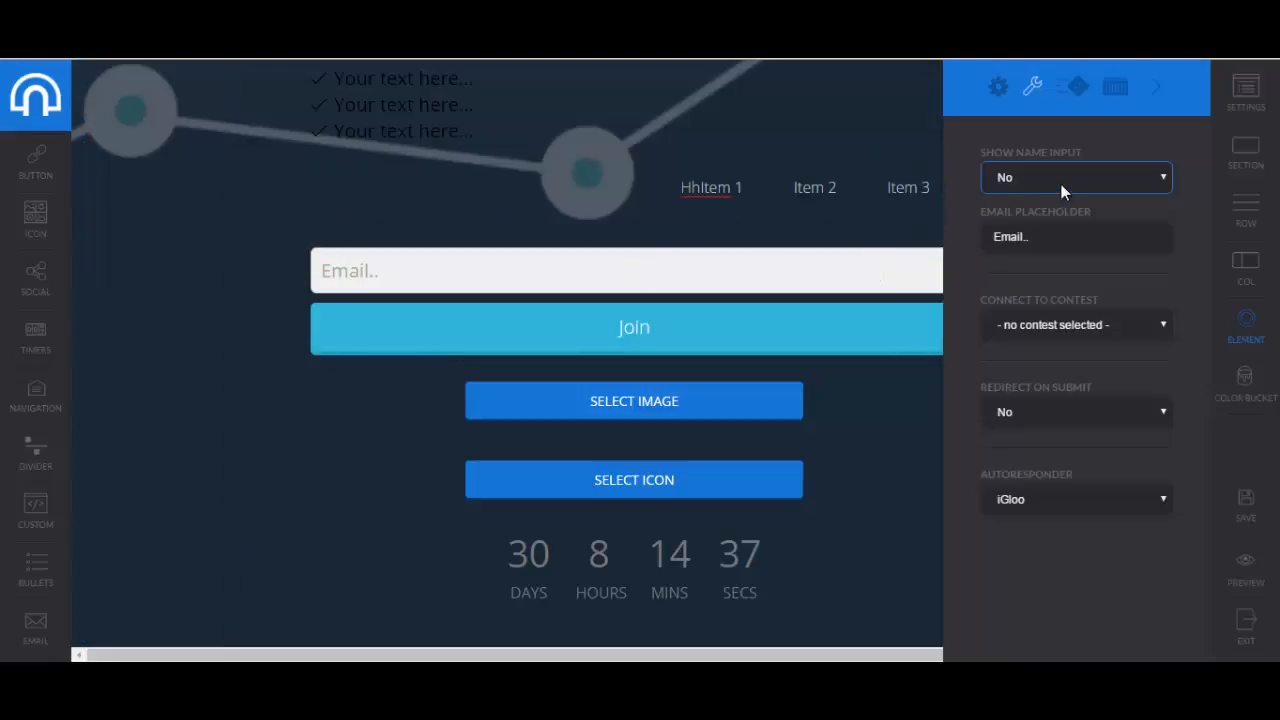
Examine the contests the email form can connect to, keeping no contest selected.
left_click(1097, 326)
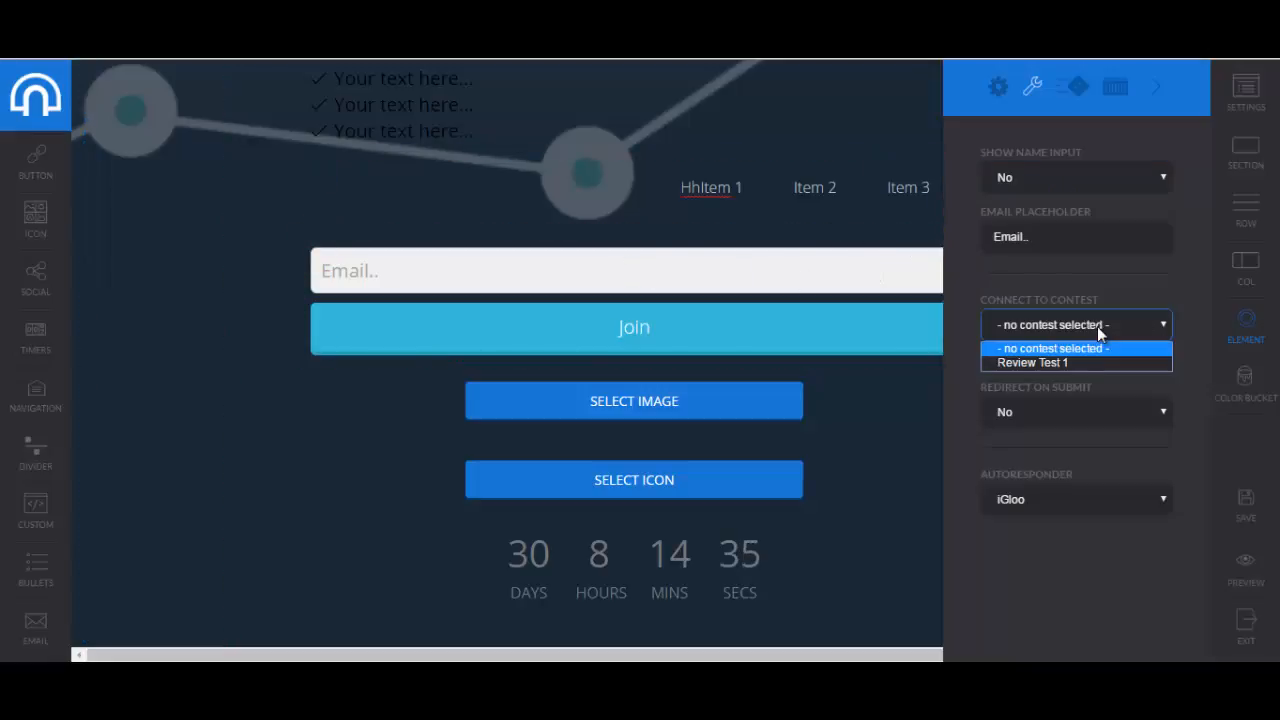
left_click(1097, 326)
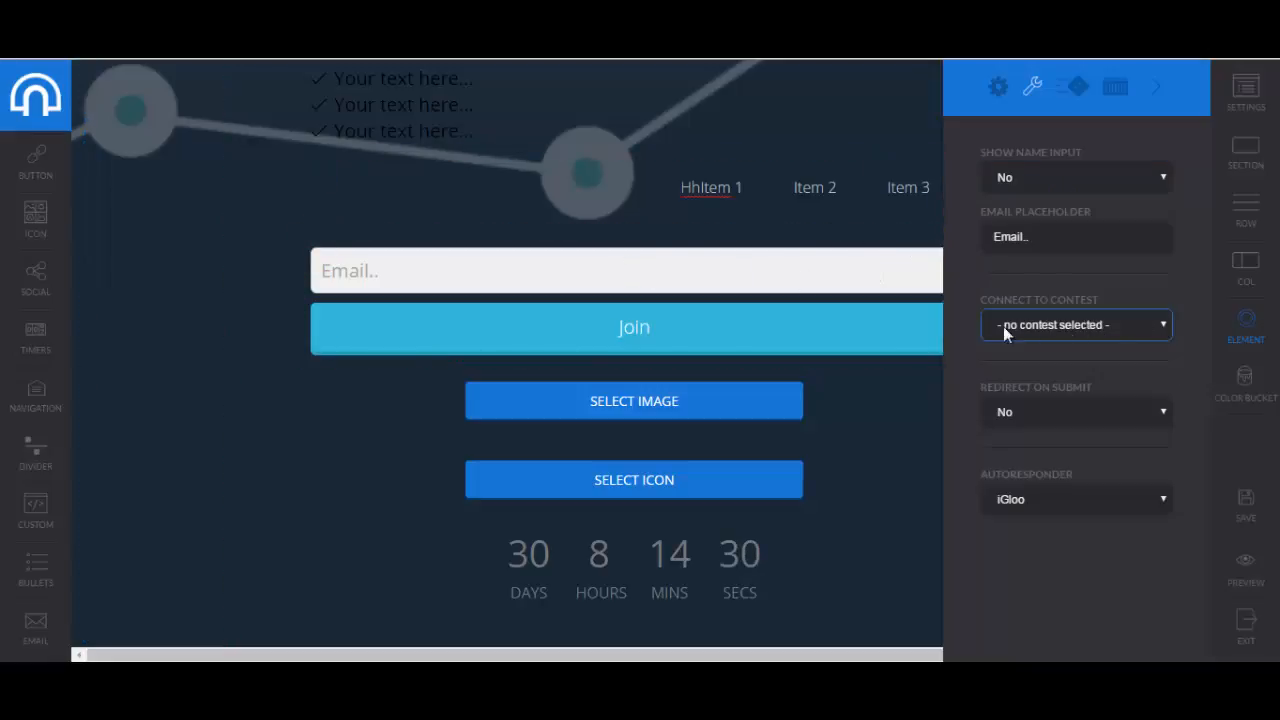
left_click(1132, 328)
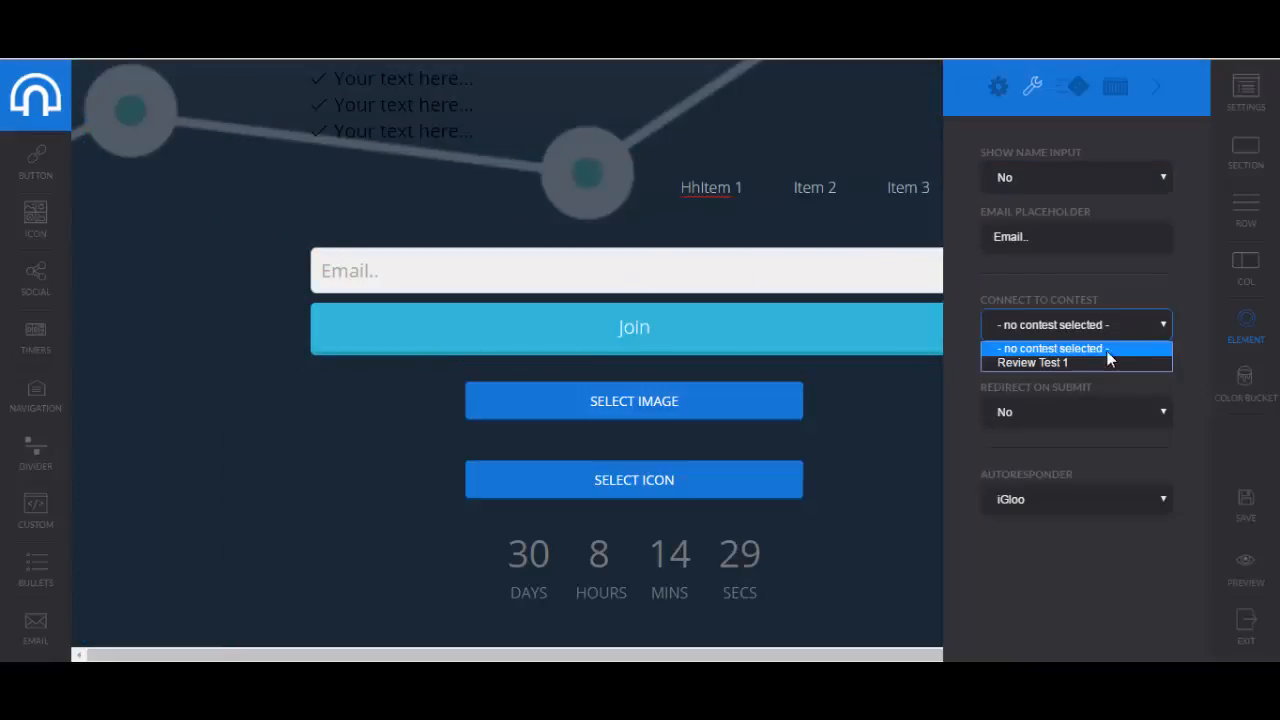
left_click(1149, 330)
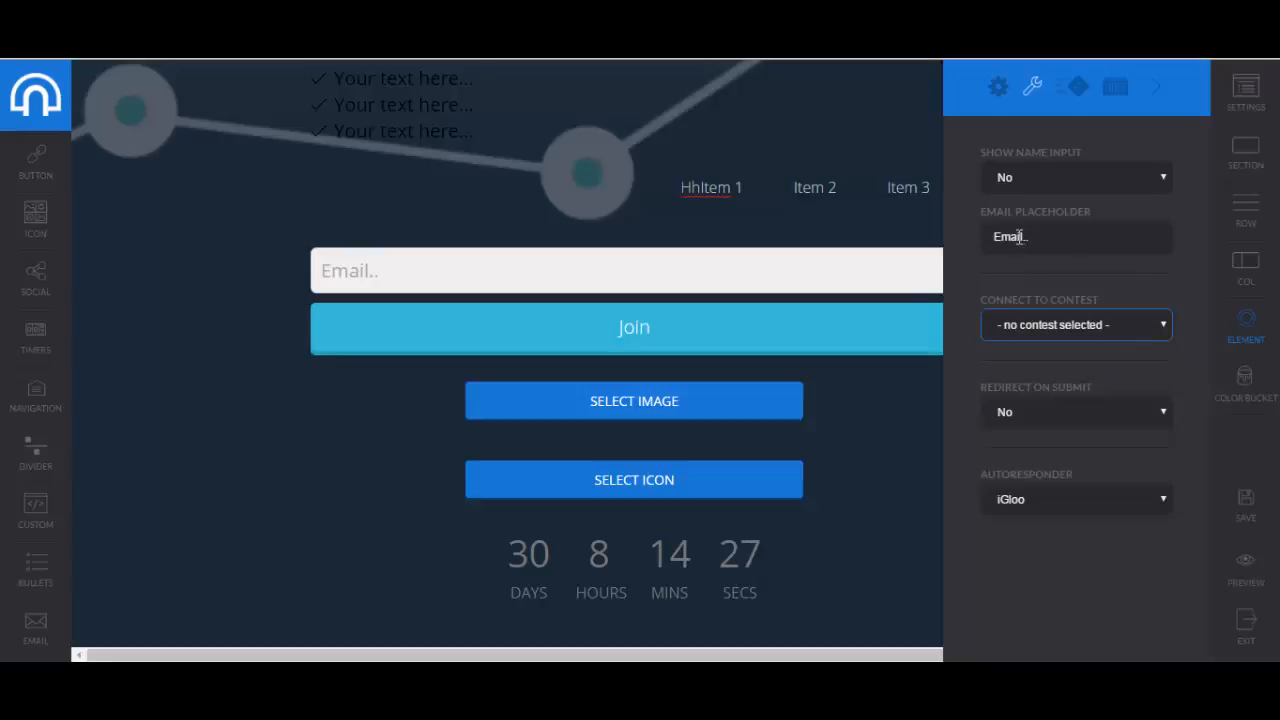
Set the email form to redirect on submit in the same window, keeping iGloo as the autoresponder.
left_click(1124, 417)
left_click(1049, 436)
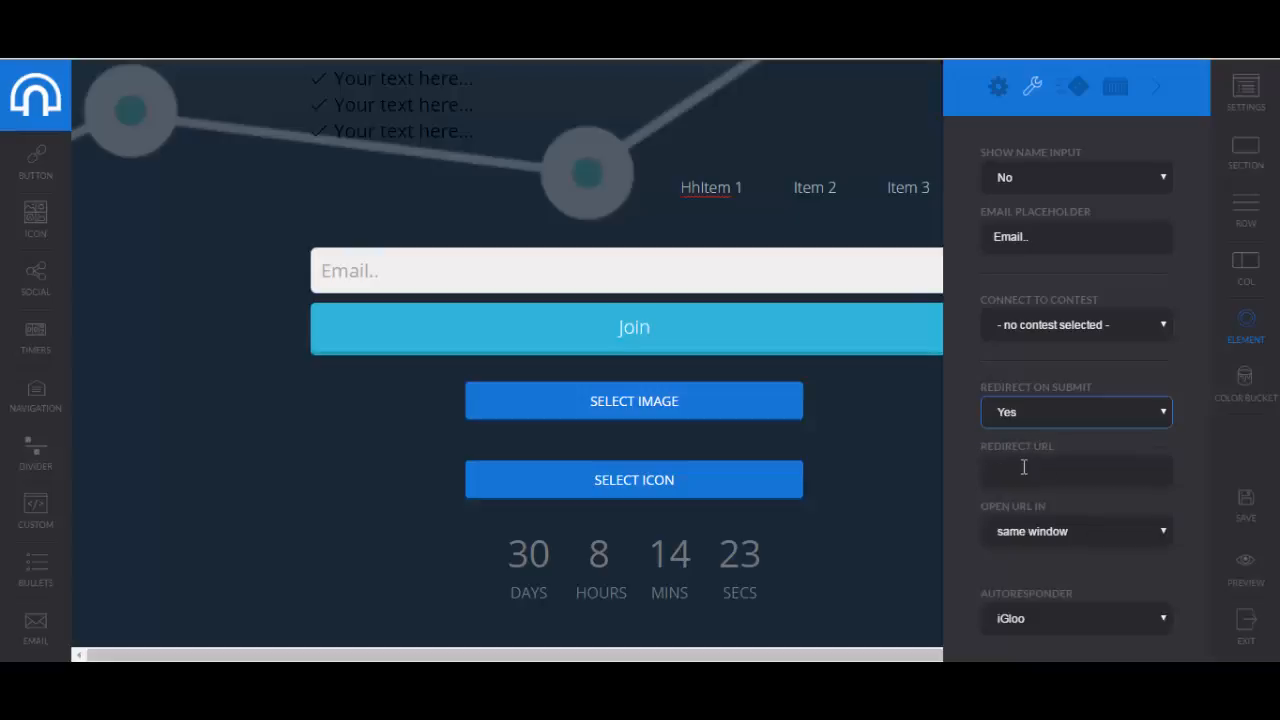
left_click(1121, 534)
left_click(1095, 532)
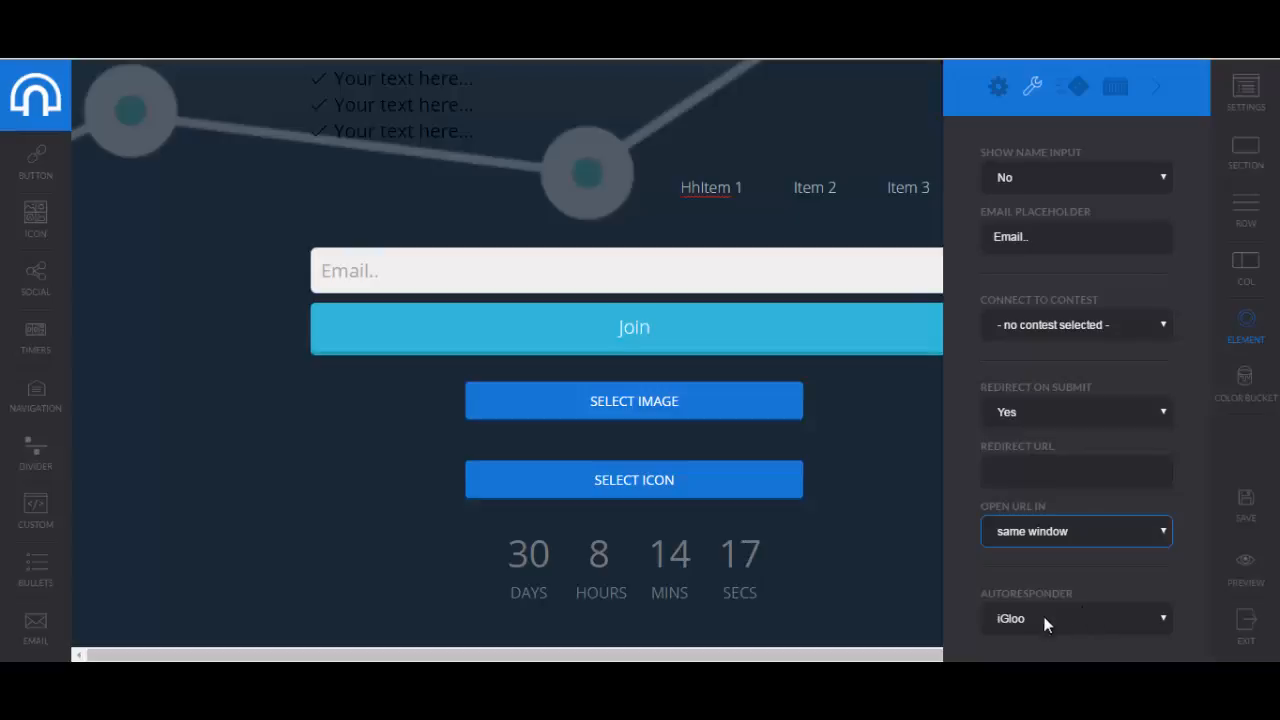
left_click(1109, 619)
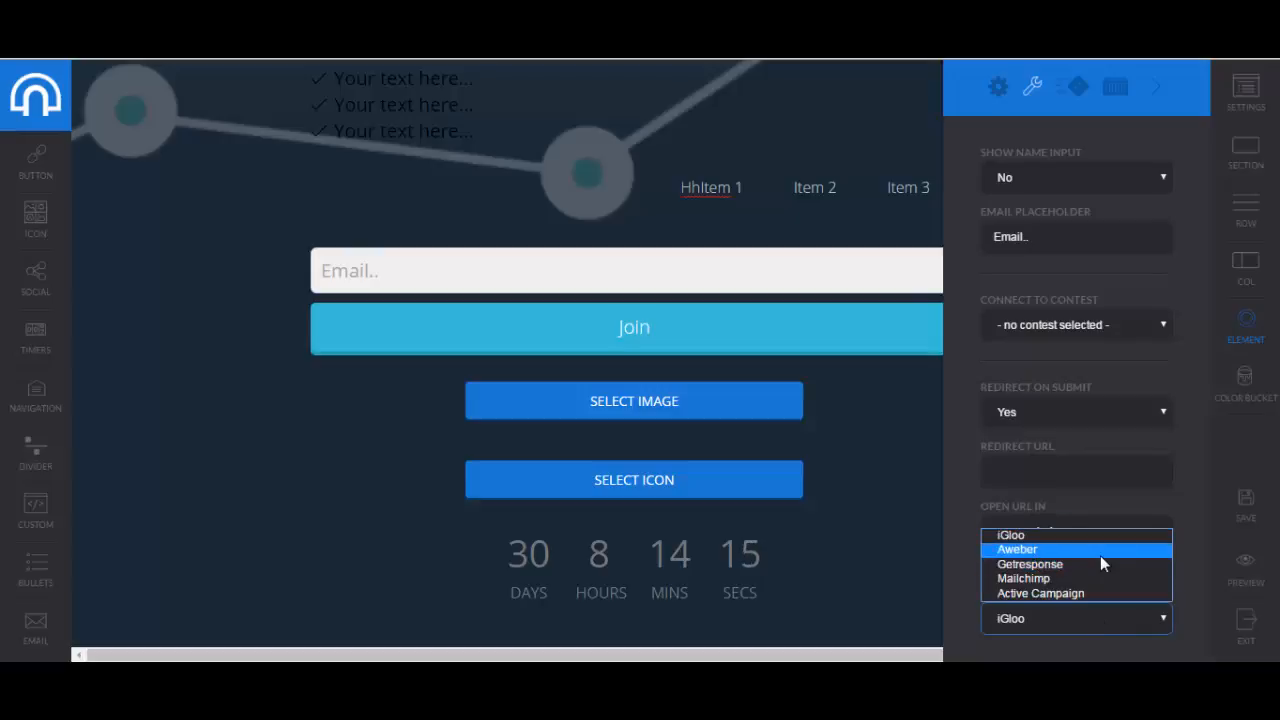
left_click(1025, 539)
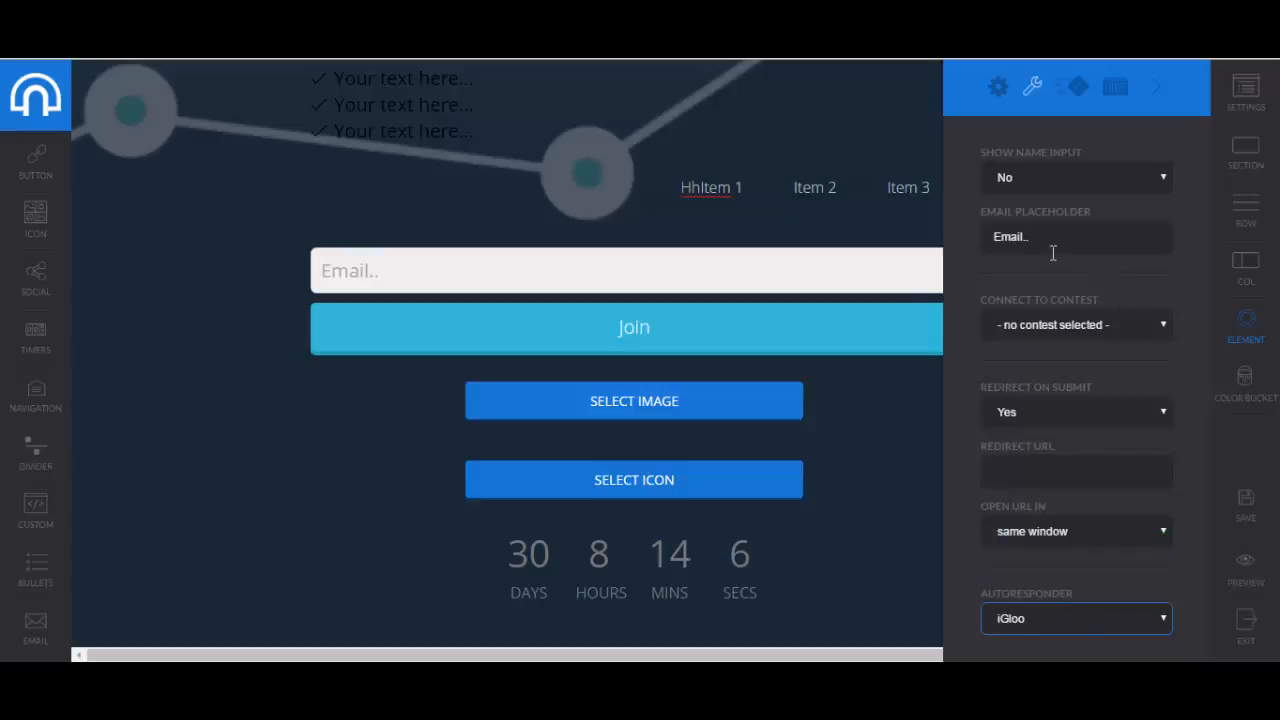
Insert a new section at the top of the page with a row of one narrow left column and one wide right column.
scroll(966, 422, "up", 2)
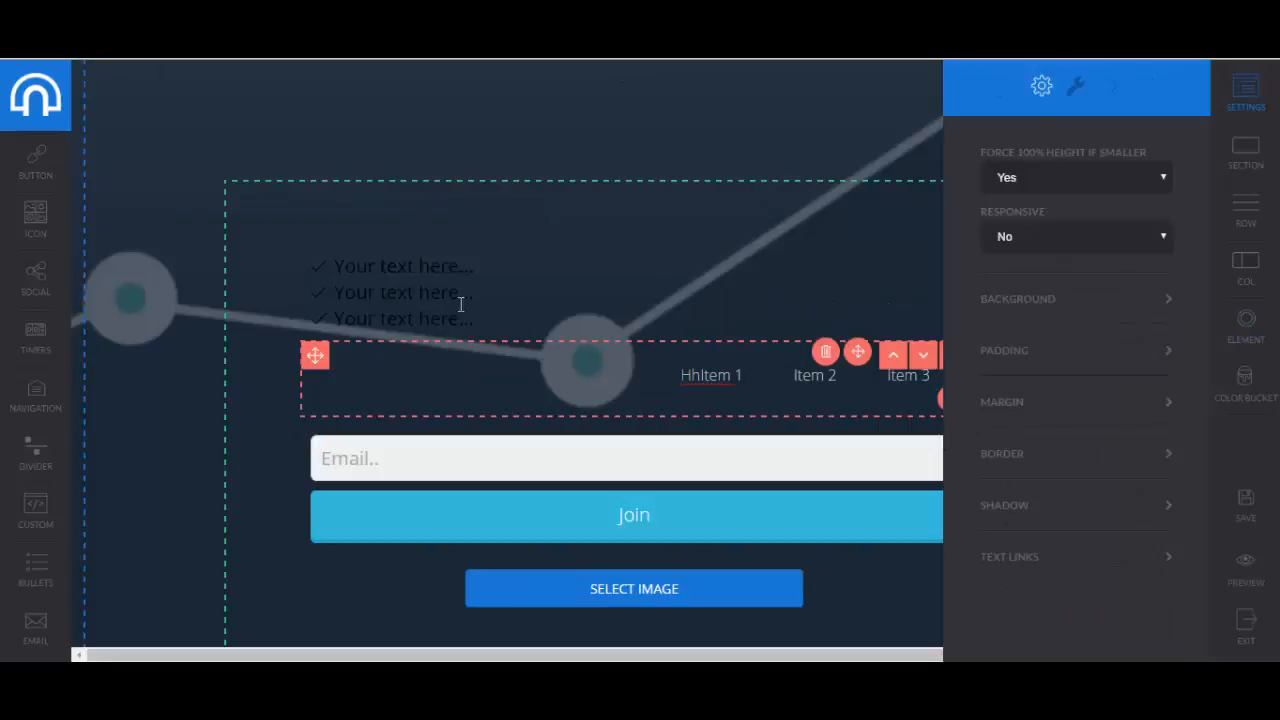
left_click(1112, 86)
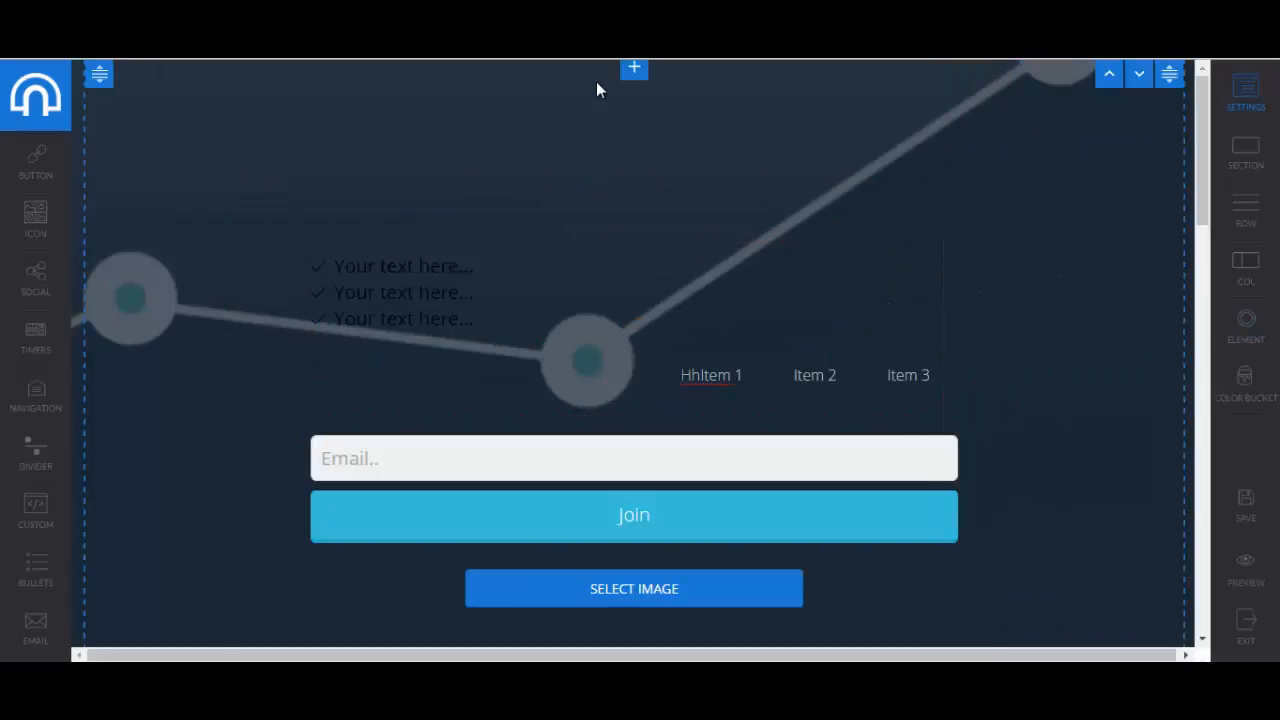
left_click(634, 70)
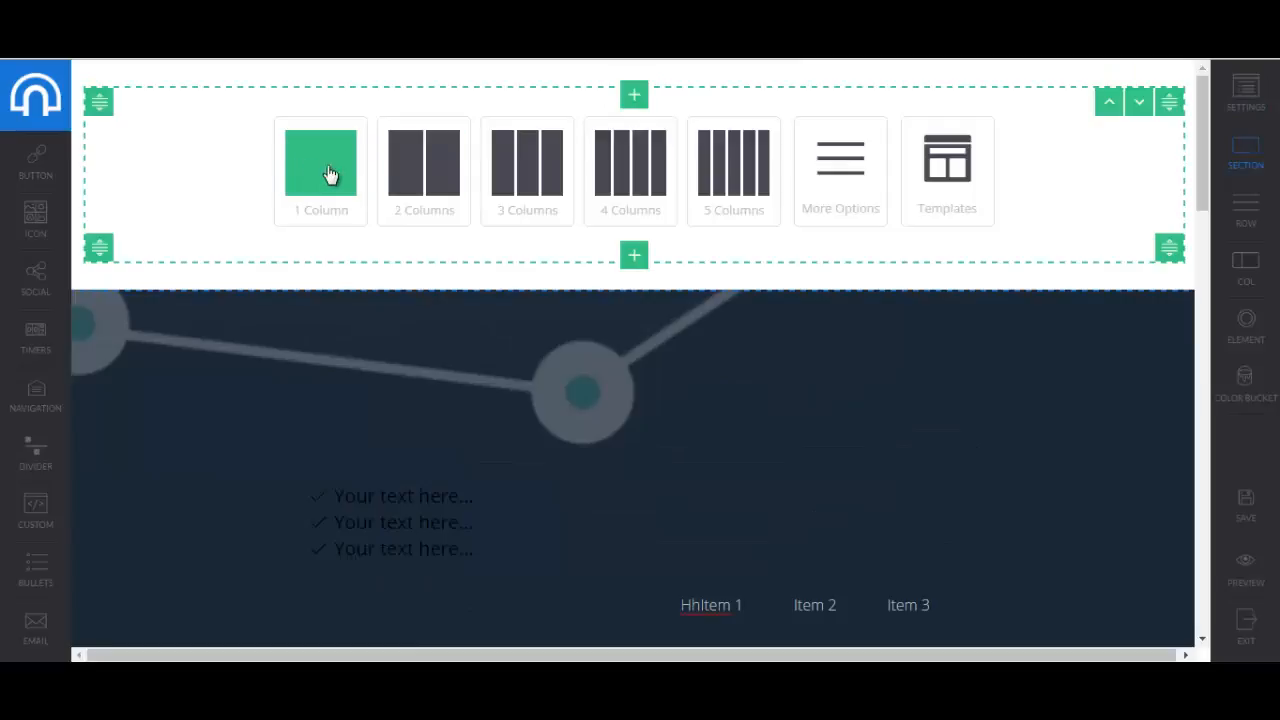
left_click(843, 180)
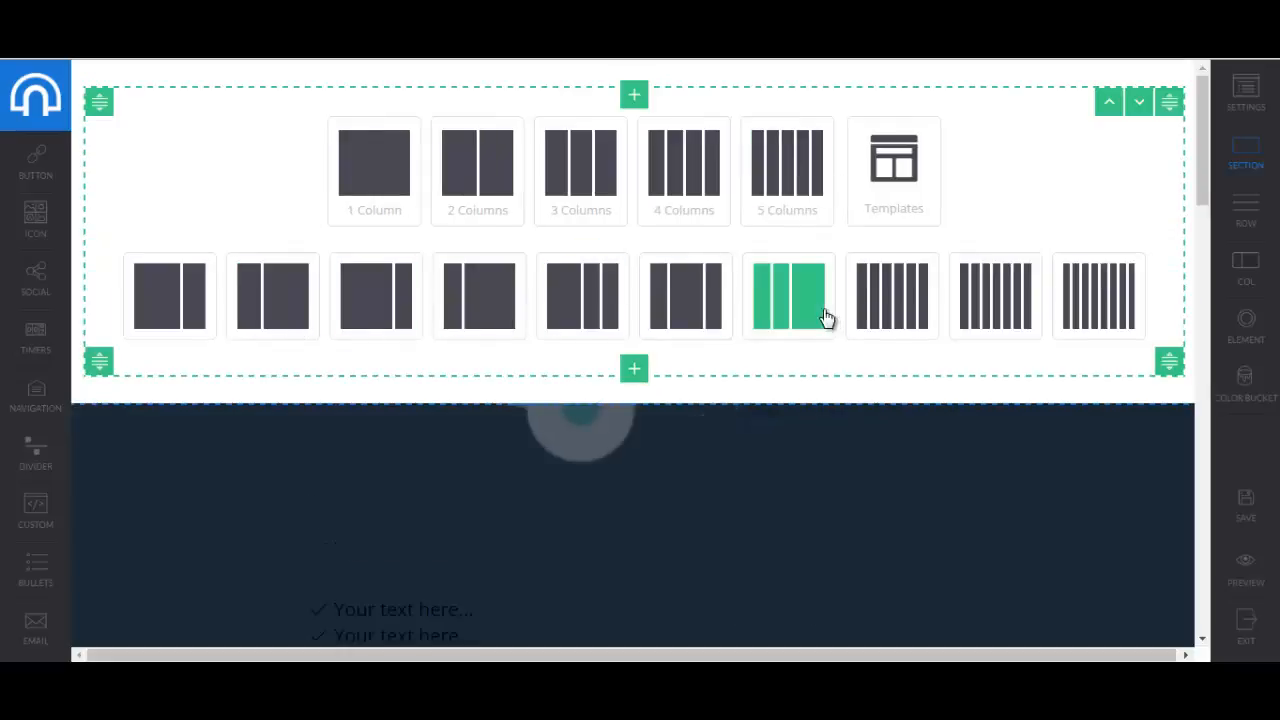
left_click(492, 315)
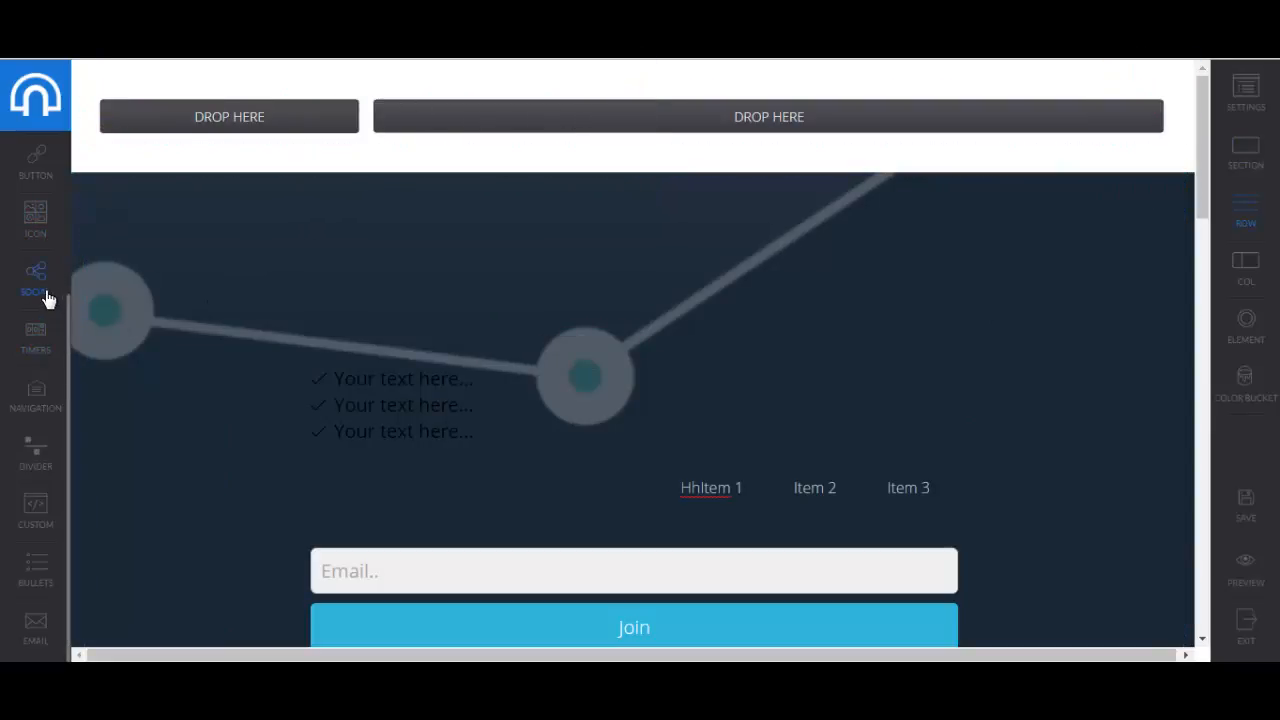
Place a portrait image in the new row's narrow column and an introductory headline in its wide column.
scroll(31, 294, "up", 3)
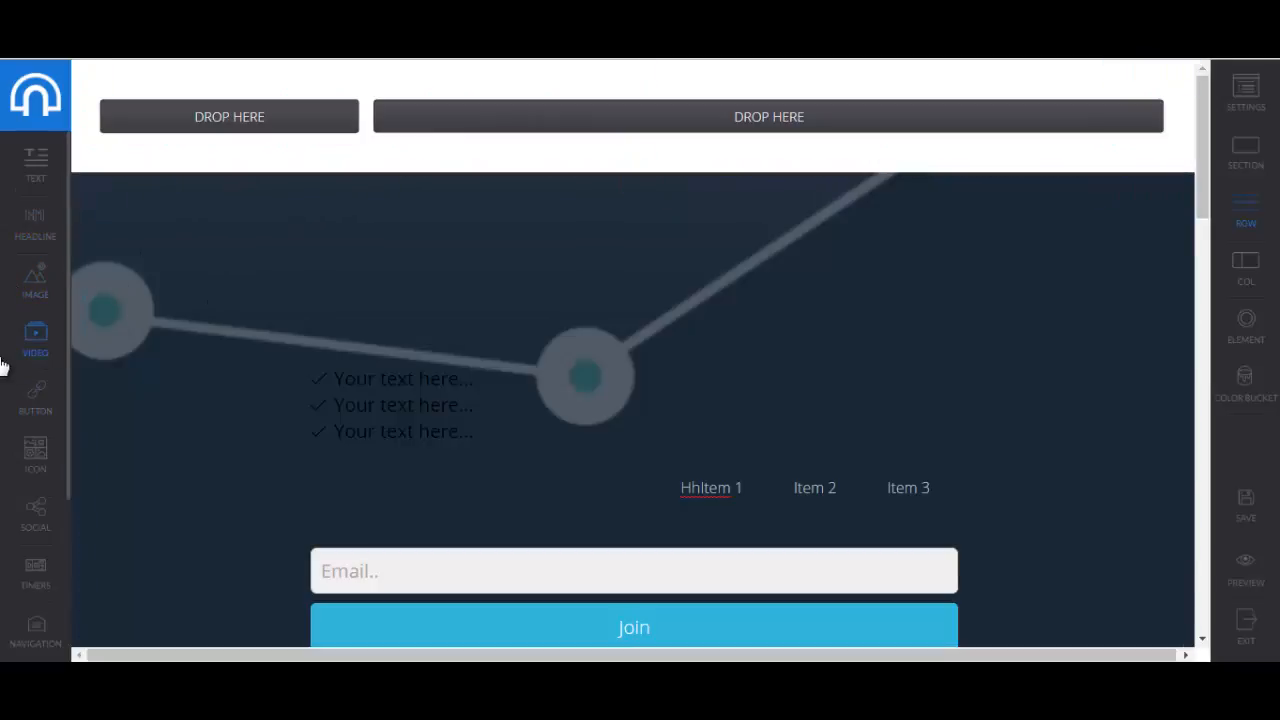
left_click_drag(35, 290, 180, 150)
left_click_drag(225, 113, 228, 113)
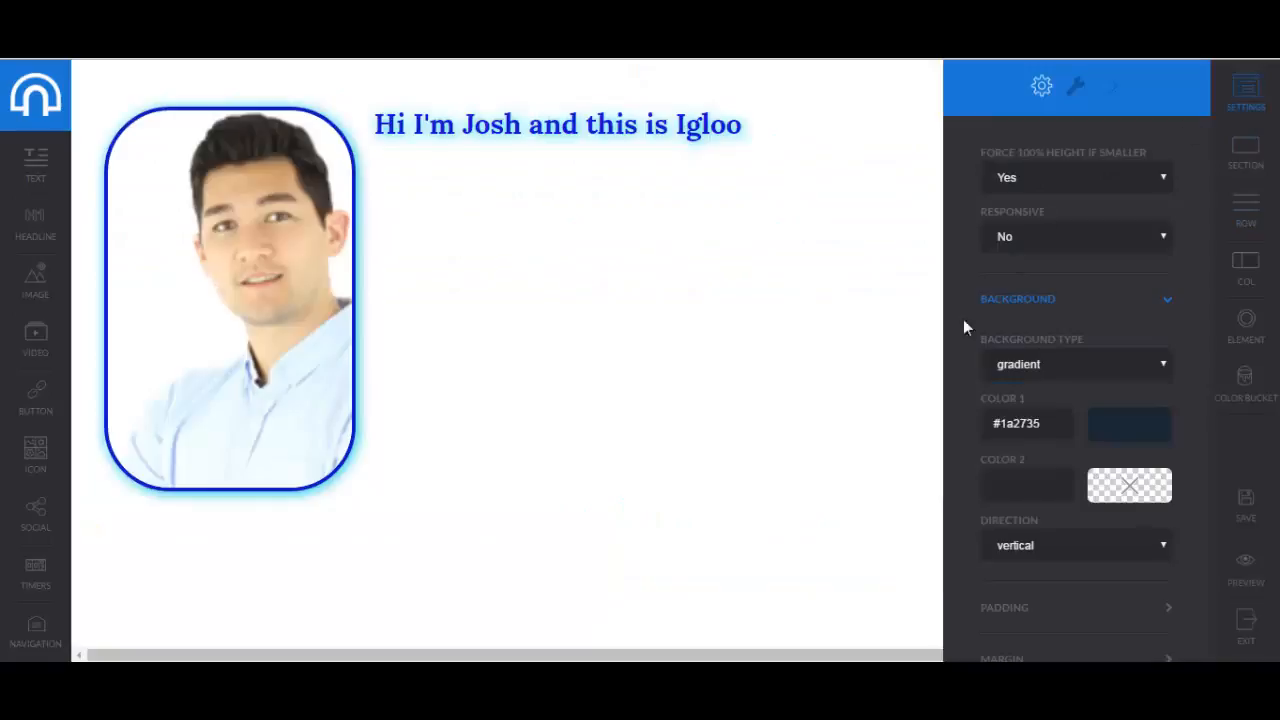
Set the background type to gradient and give its first color the off-white #fafafa.
left_click(1110, 372)
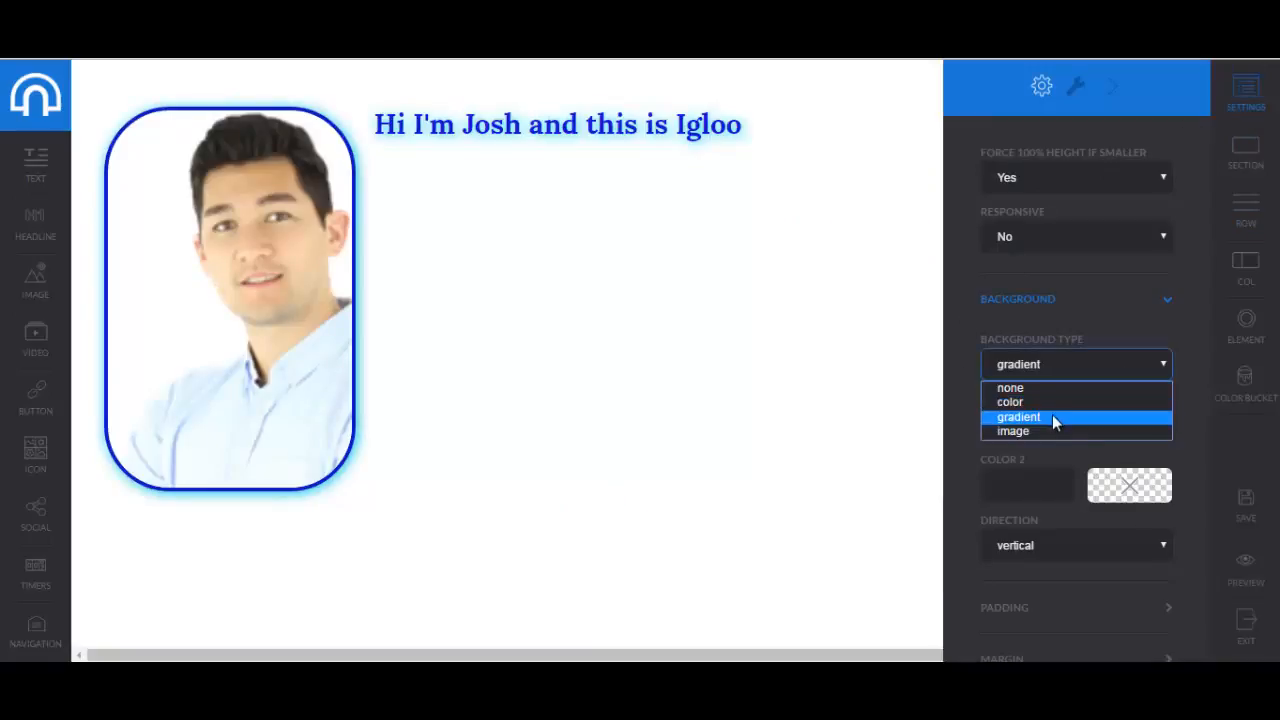
left_click(1033, 420)
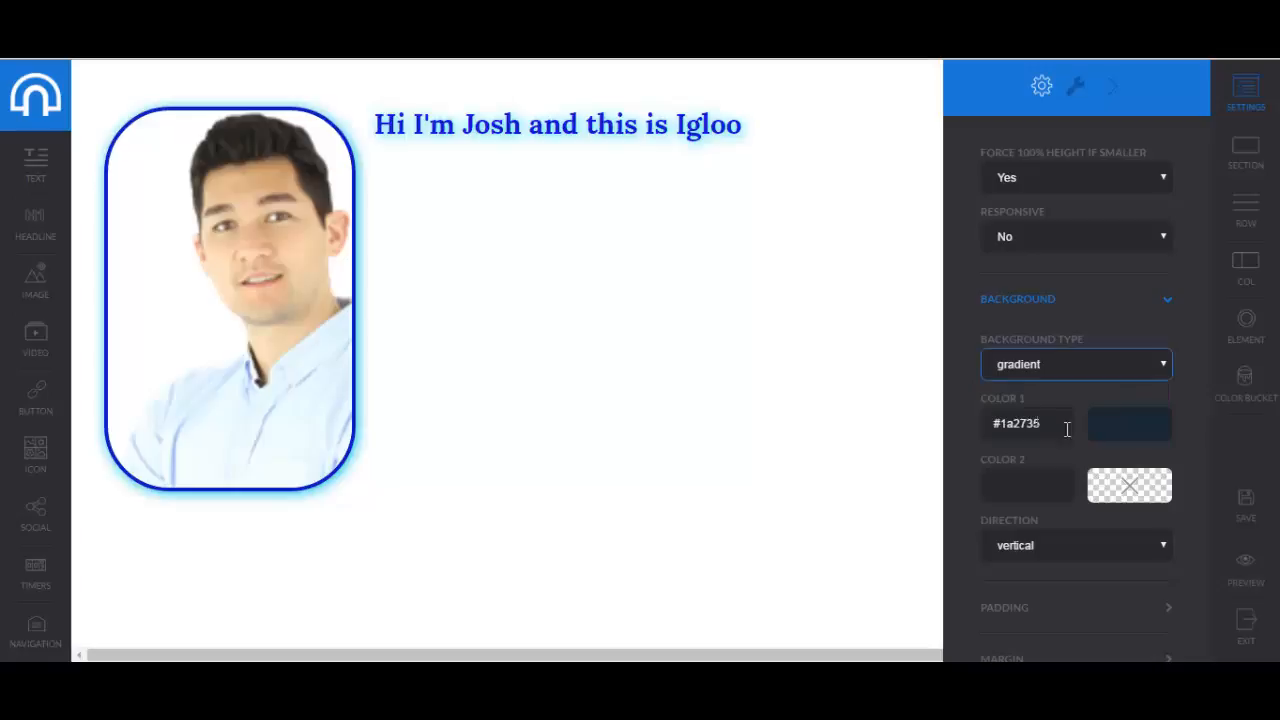
left_click(1141, 433)
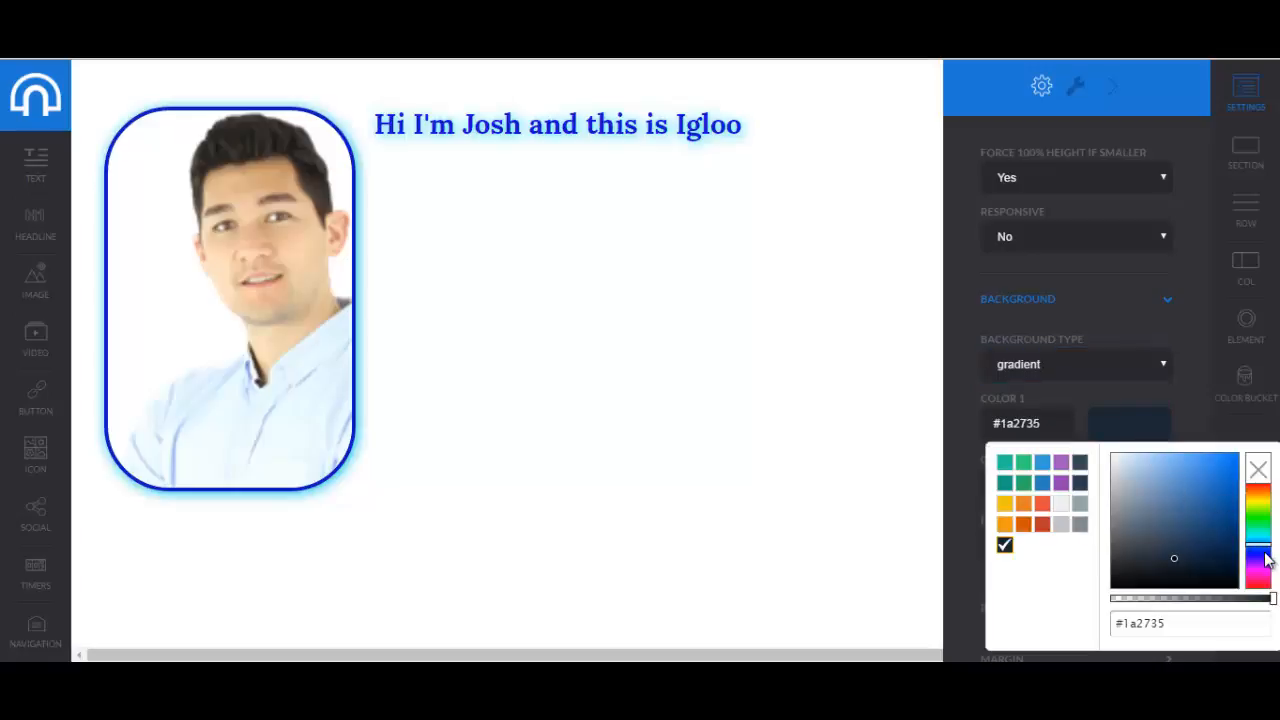
left_click_drag(1266, 560, 1265, 553)
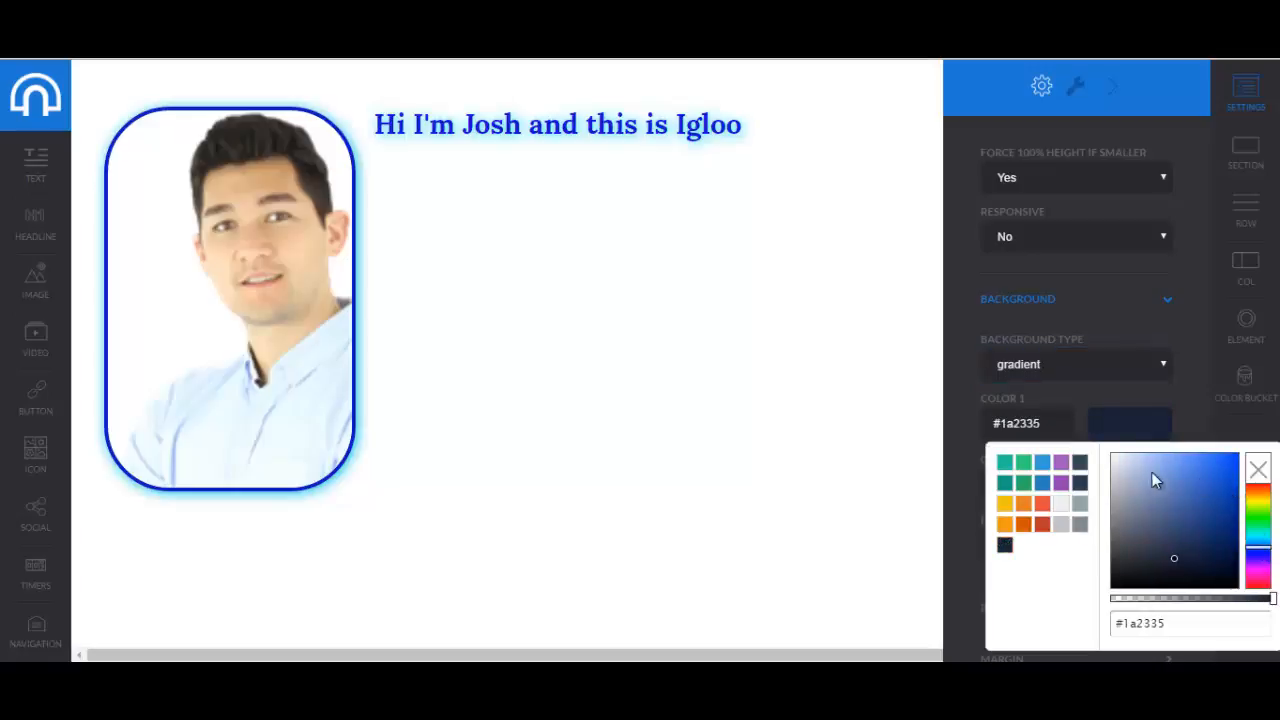
left_click_drag(1152, 480, 1110, 456)
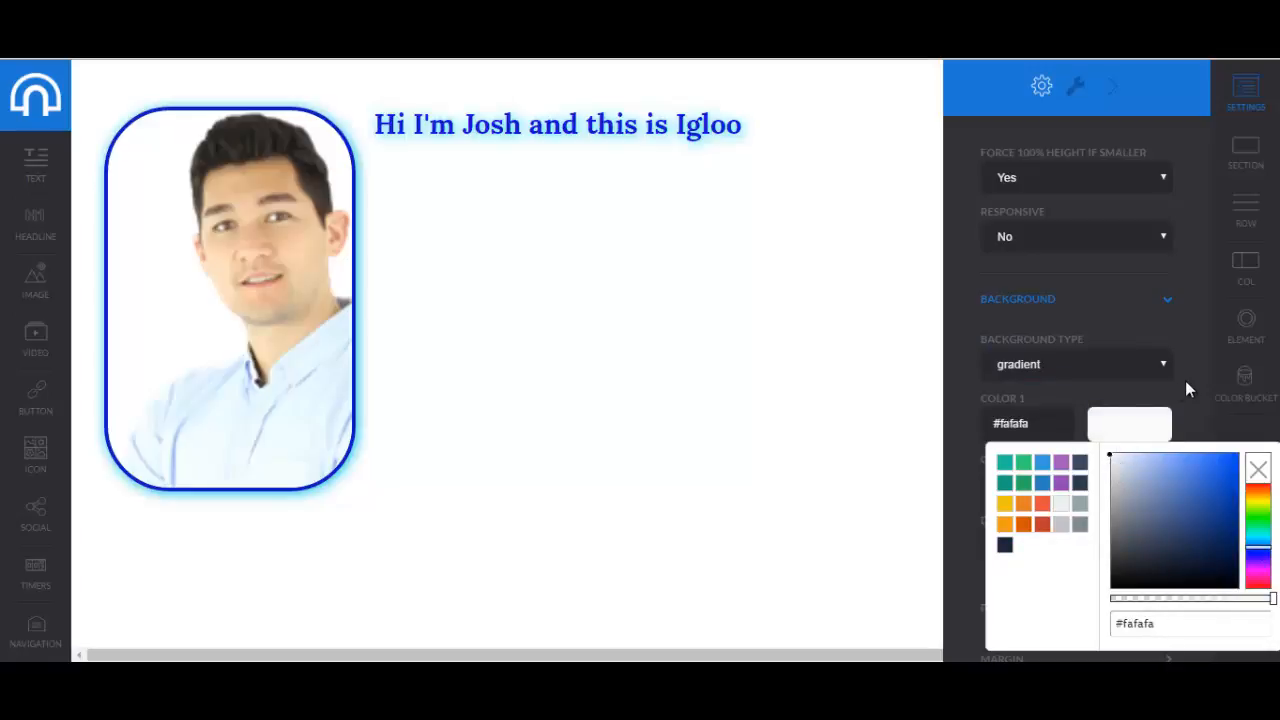
left_click(1185, 380)
Set the background gradient's second color to the blue #0520aa and close the settings.
left_click(1122, 490)
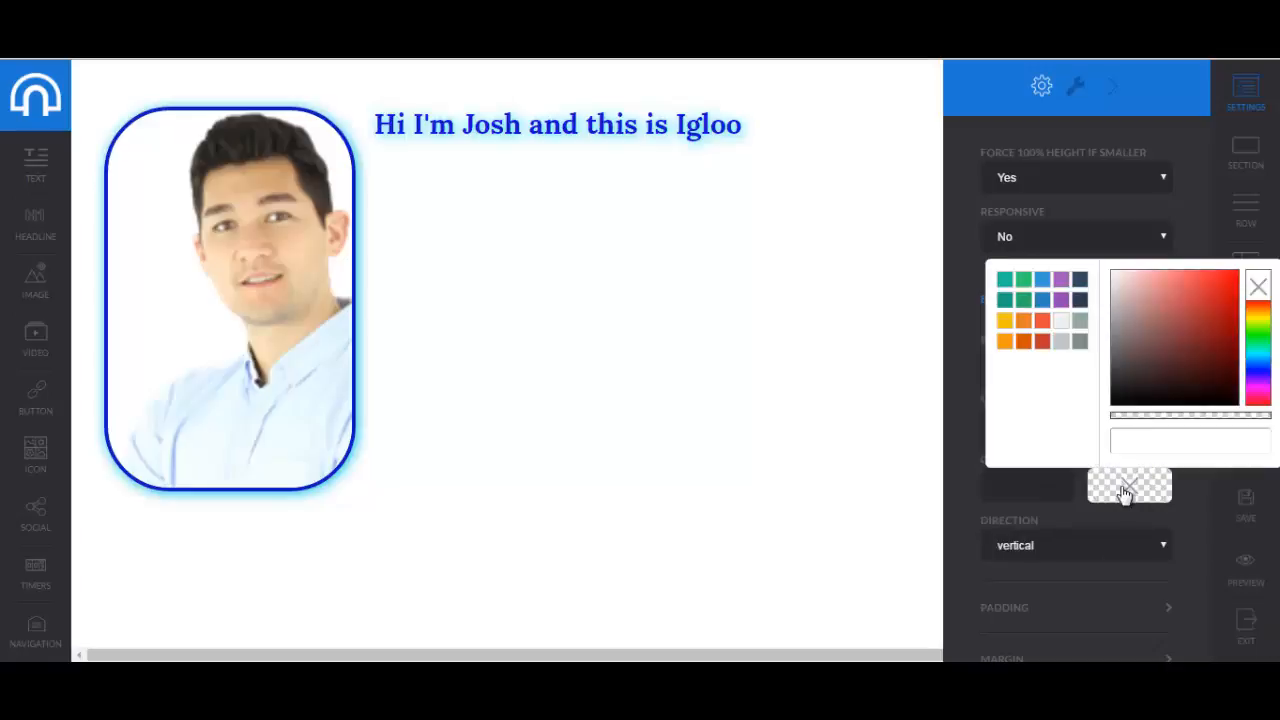
left_click(1262, 372)
left_click_drag(1232, 343, 1234, 312)
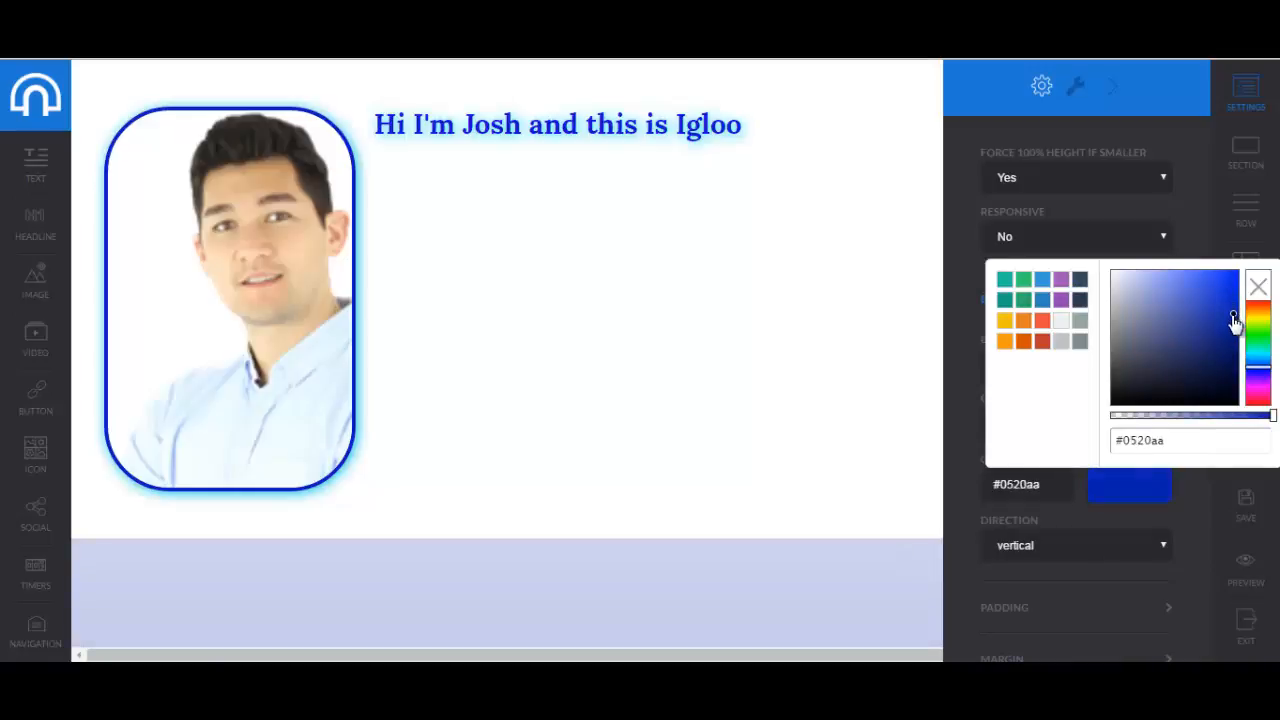
left_click(957, 398)
left_click(831, 416)
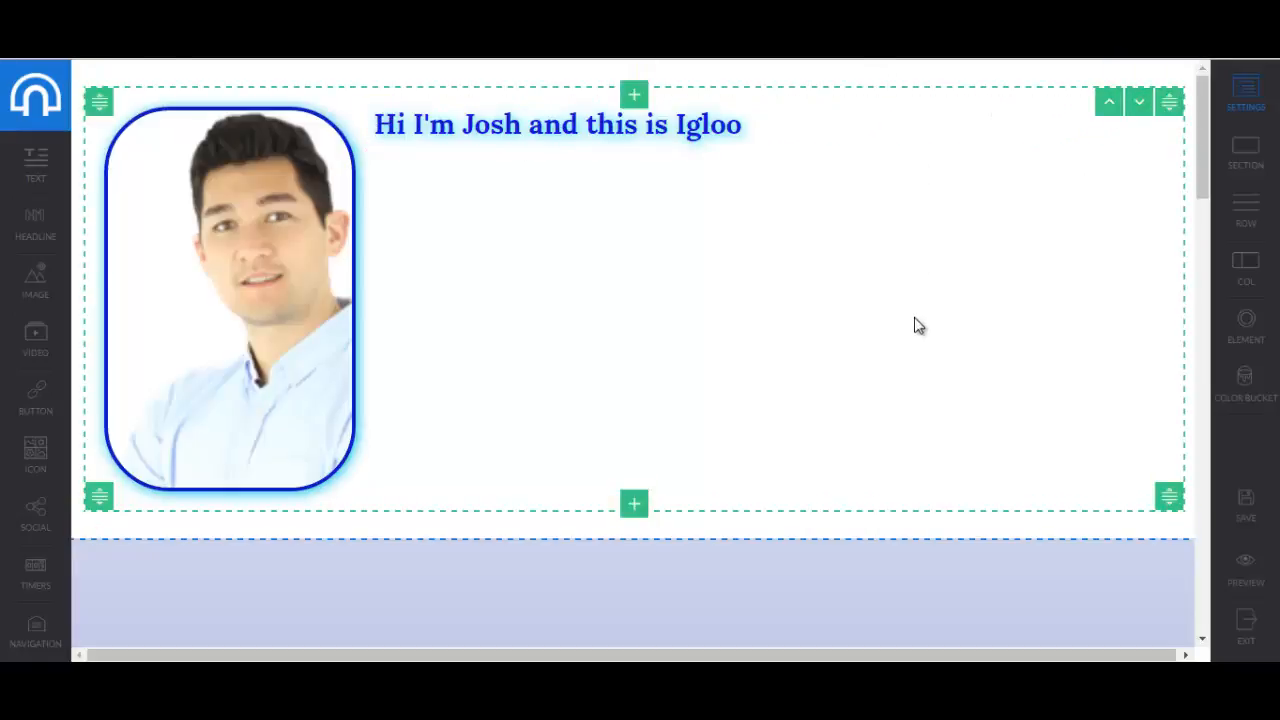
Review the gradient background across the whole page in the editor and in the preview of the built page.
scroll(857, 348, "down", 3)
scroll(651, 324, "down", 15)
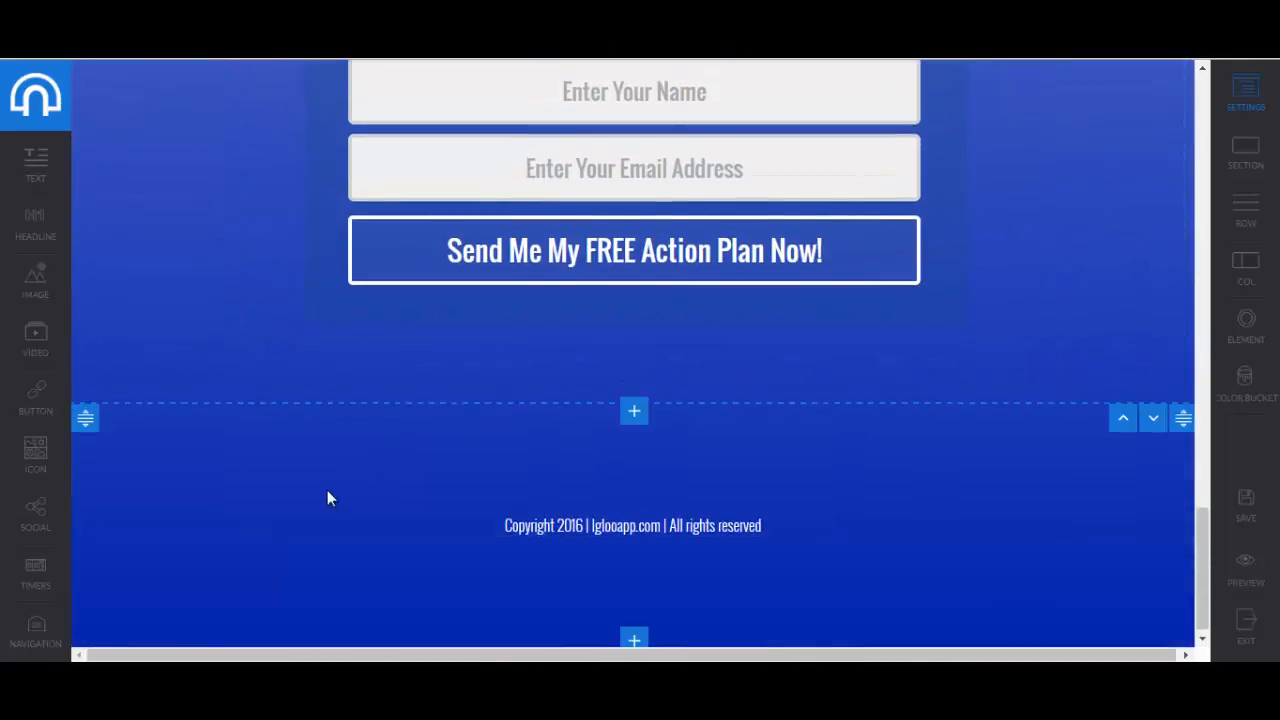
scroll(305, 505, "up", 4)
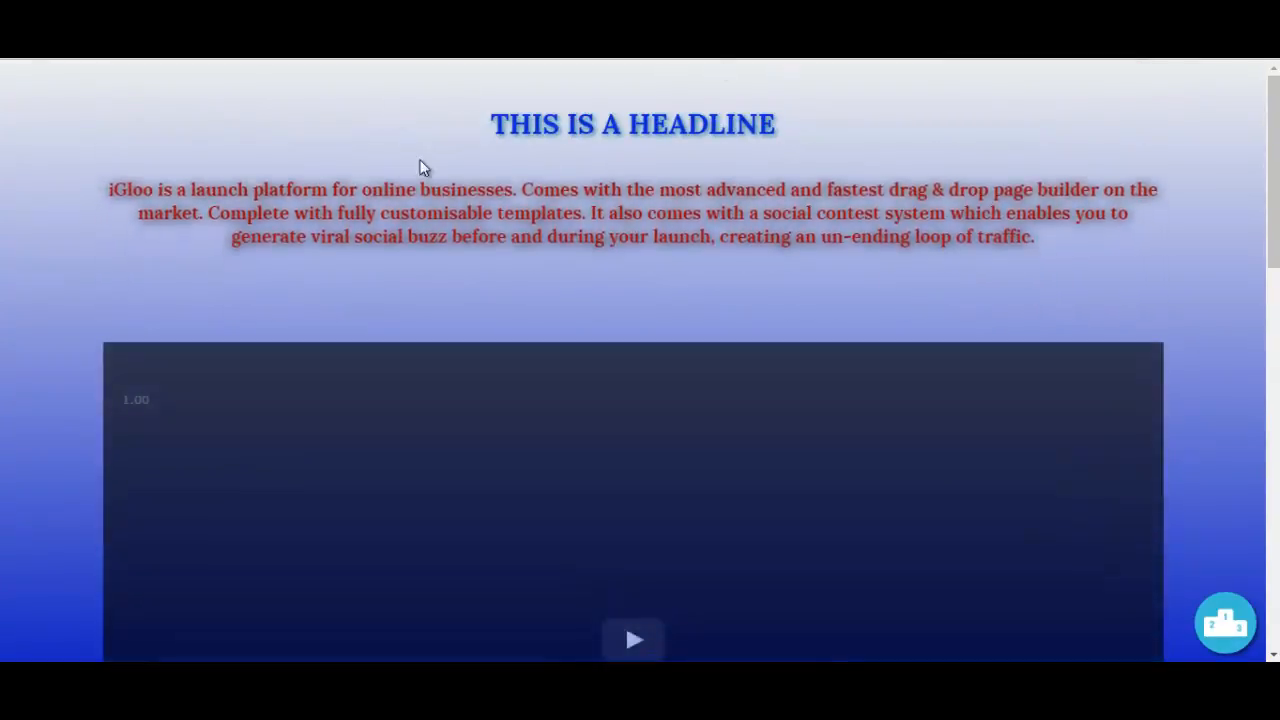
scroll(330, 271, "down", 8)
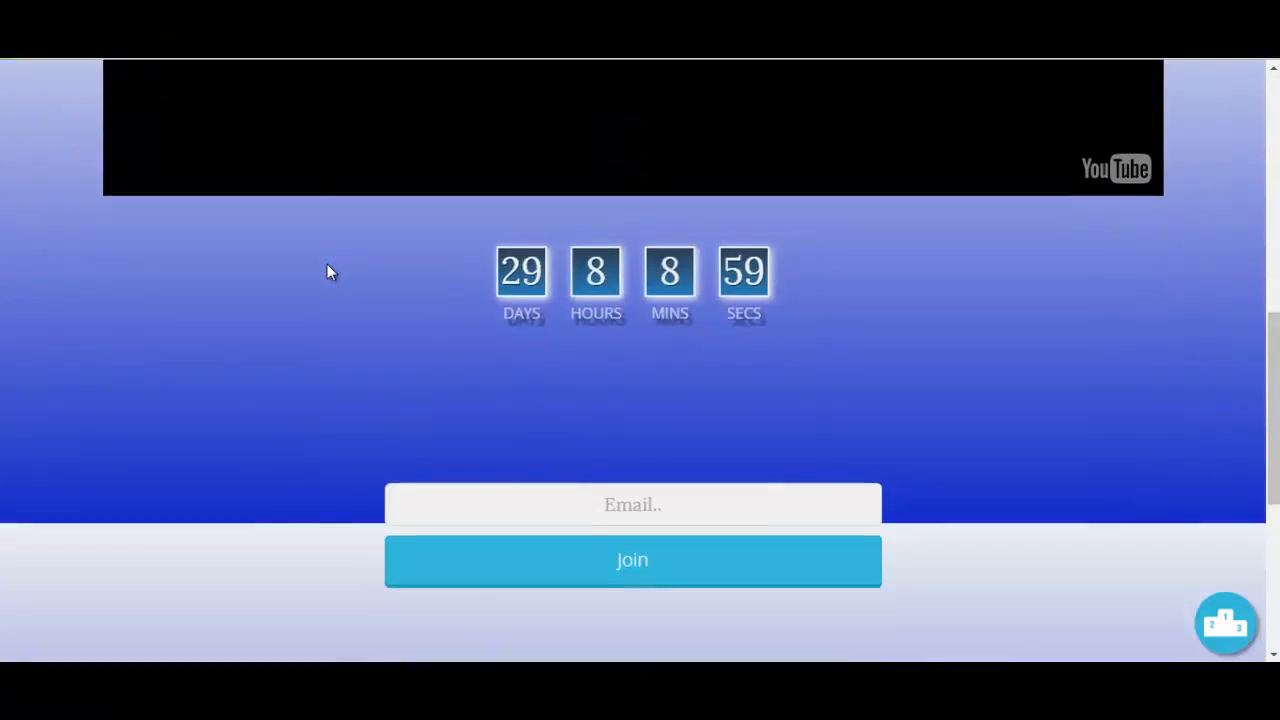
scroll(626, 303, "down", 1)
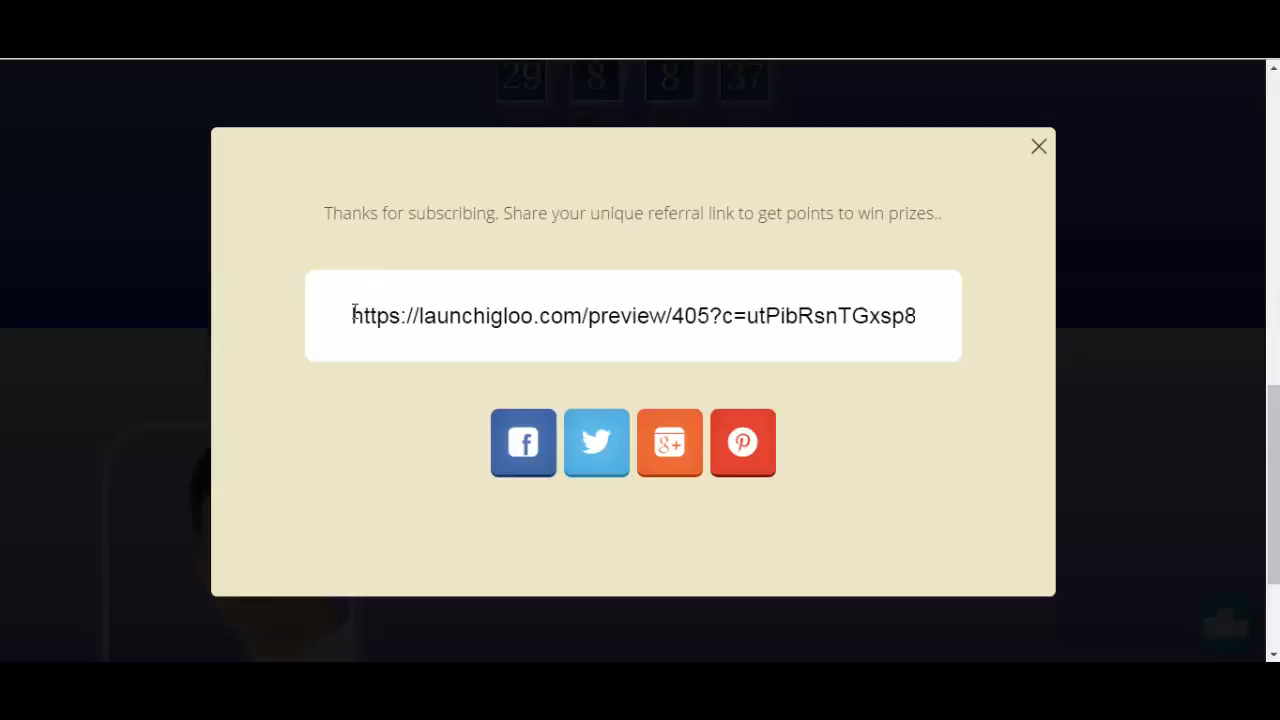
Highlight the unique referral link in the subscription popup and check the contest's points and rank, closing both popups.
left_click_drag(352, 315, 914, 316)
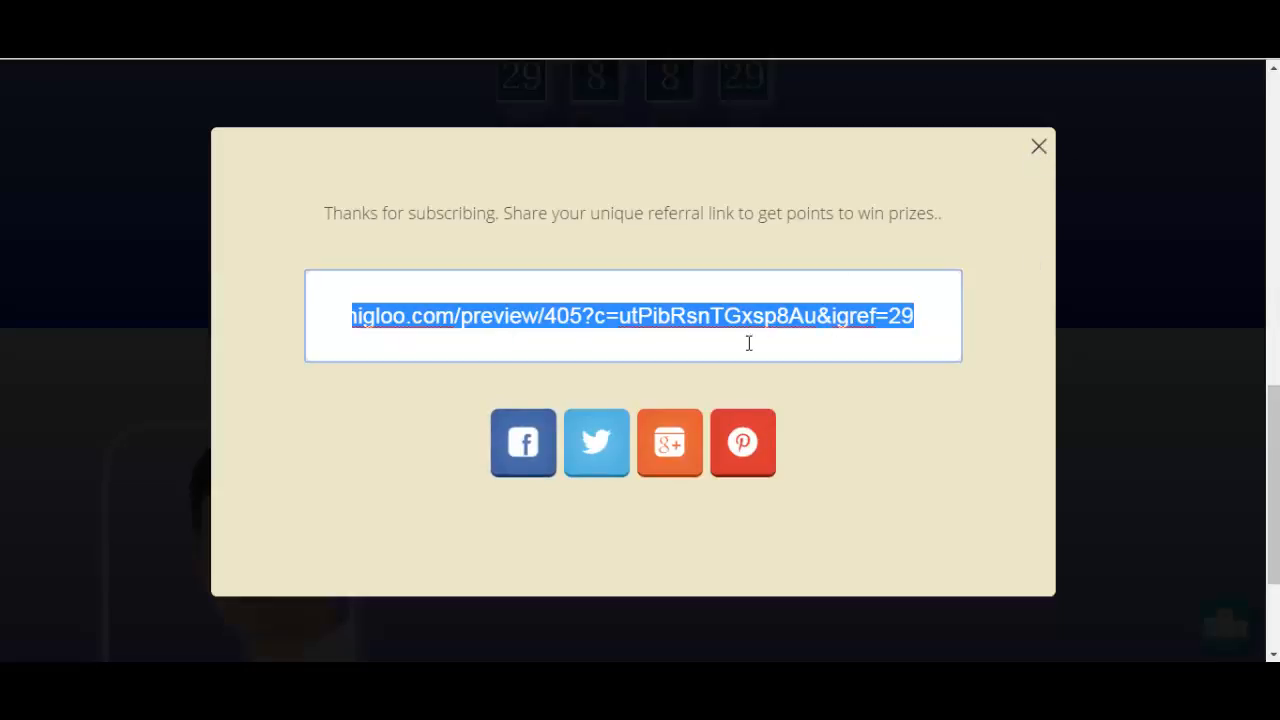
right_click(799, 318)
left_click(688, 328)
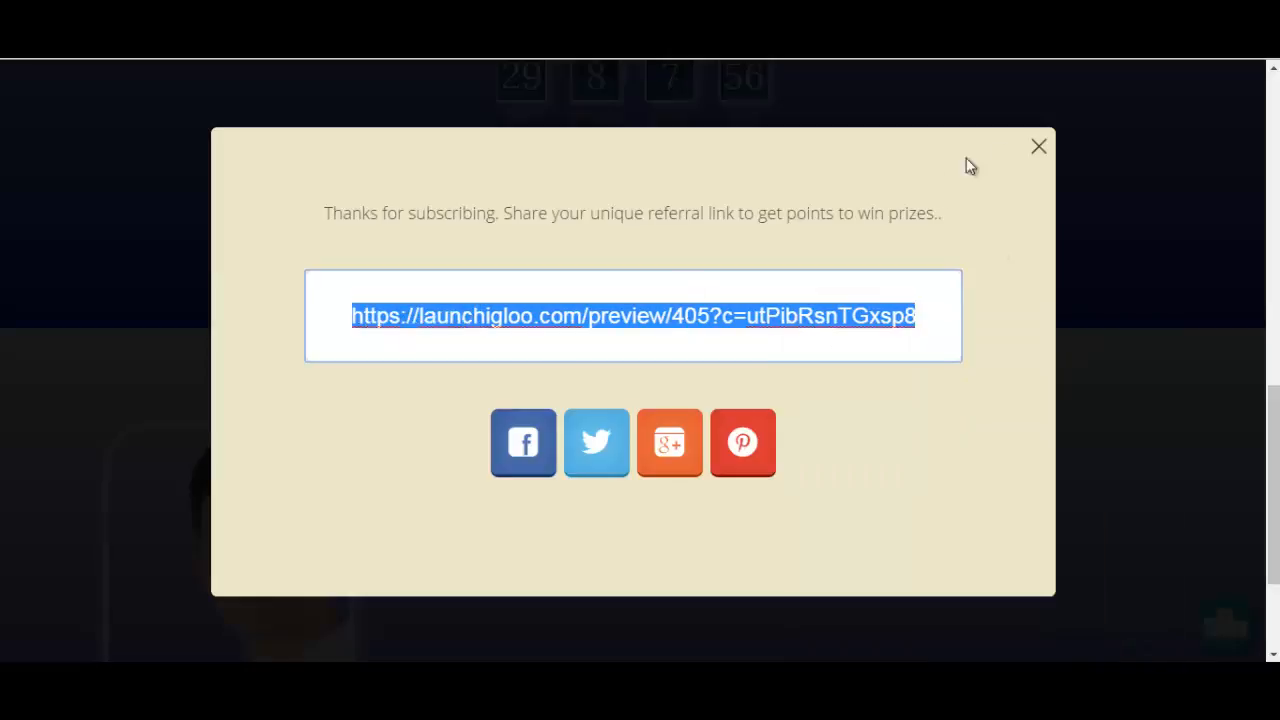
left_click(1038, 150)
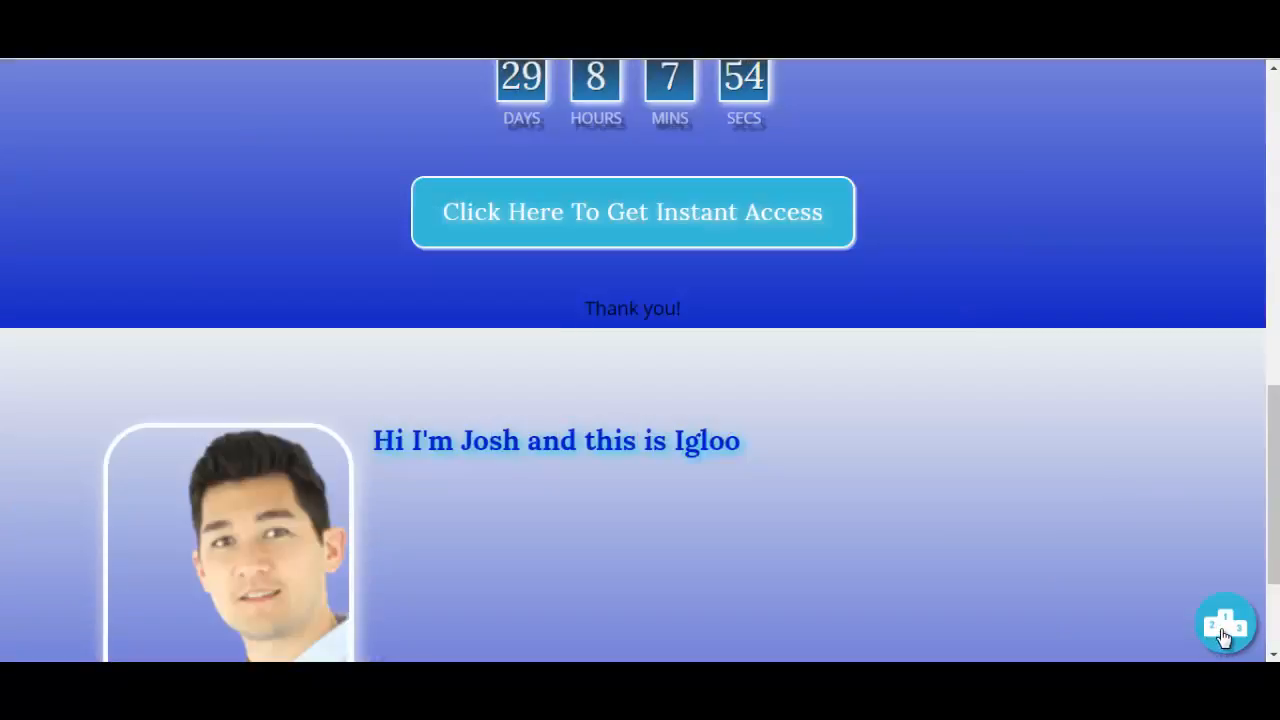
left_click(1212, 617)
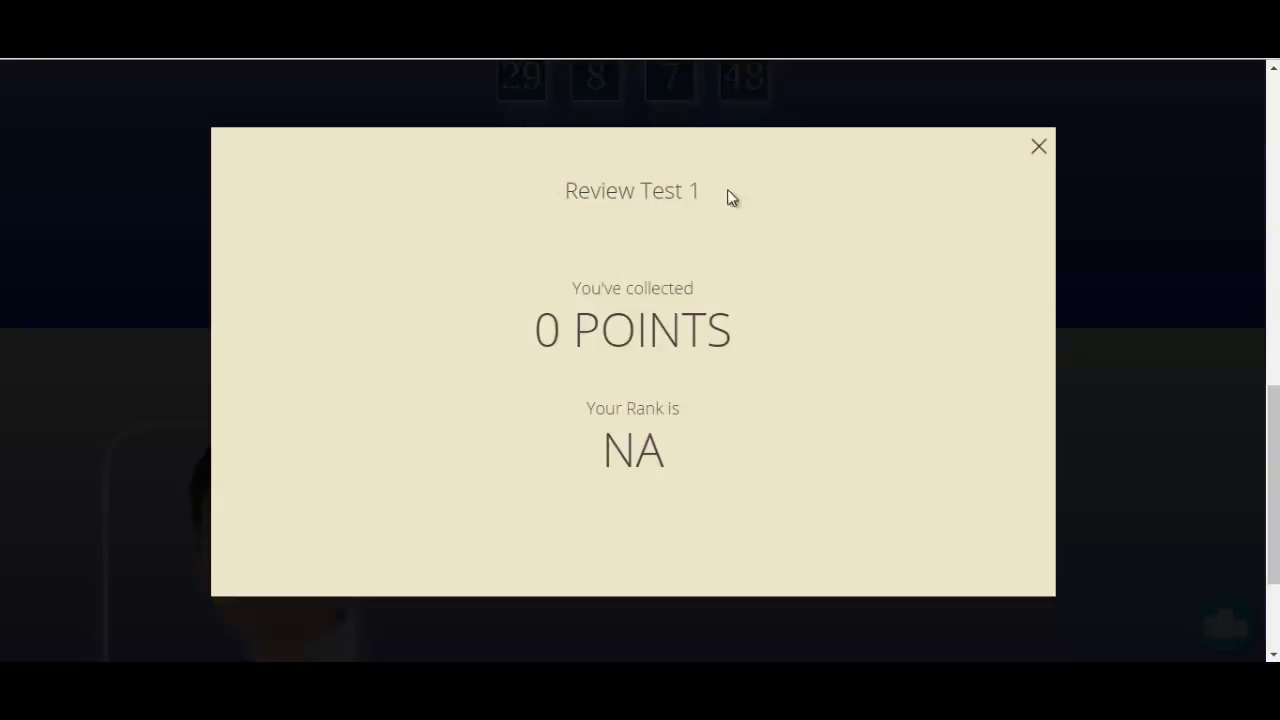
left_click(1036, 148)
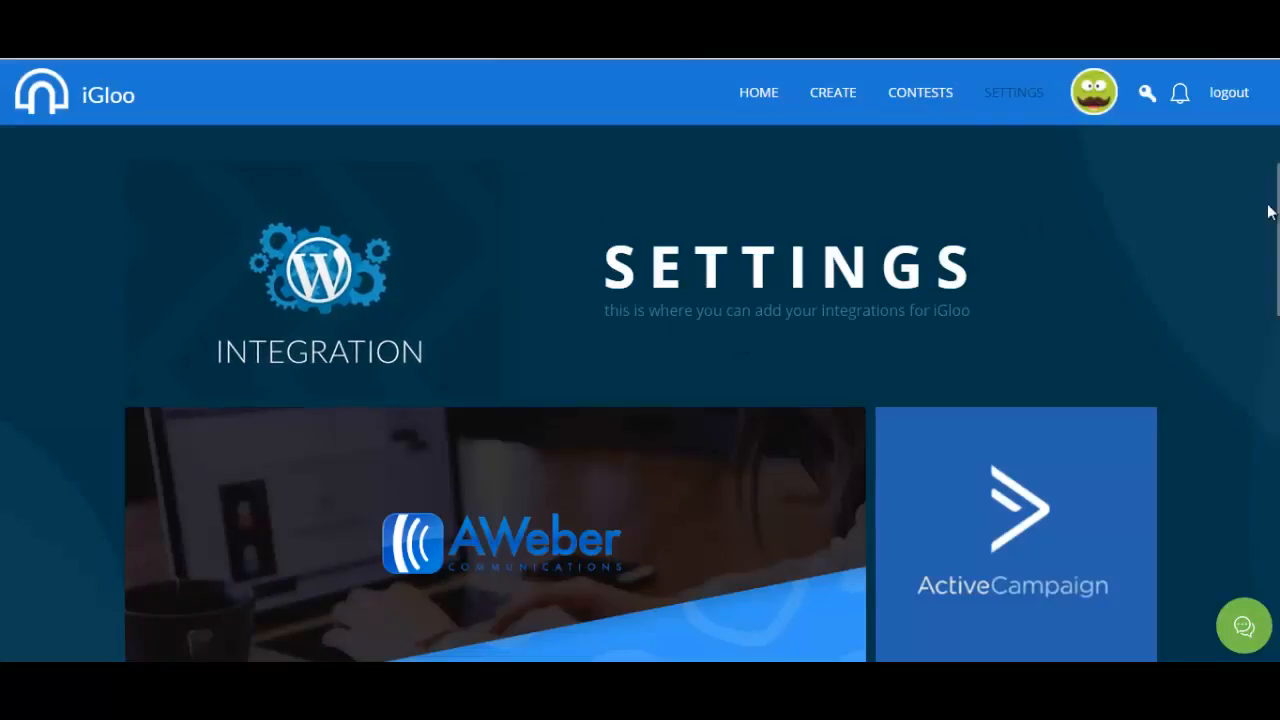
Examine the integrations available in iGloo's settings, including the WordPress plugin download.
scroll(531, 449, "down", 6)
scroll(511, 474, "up", 6)
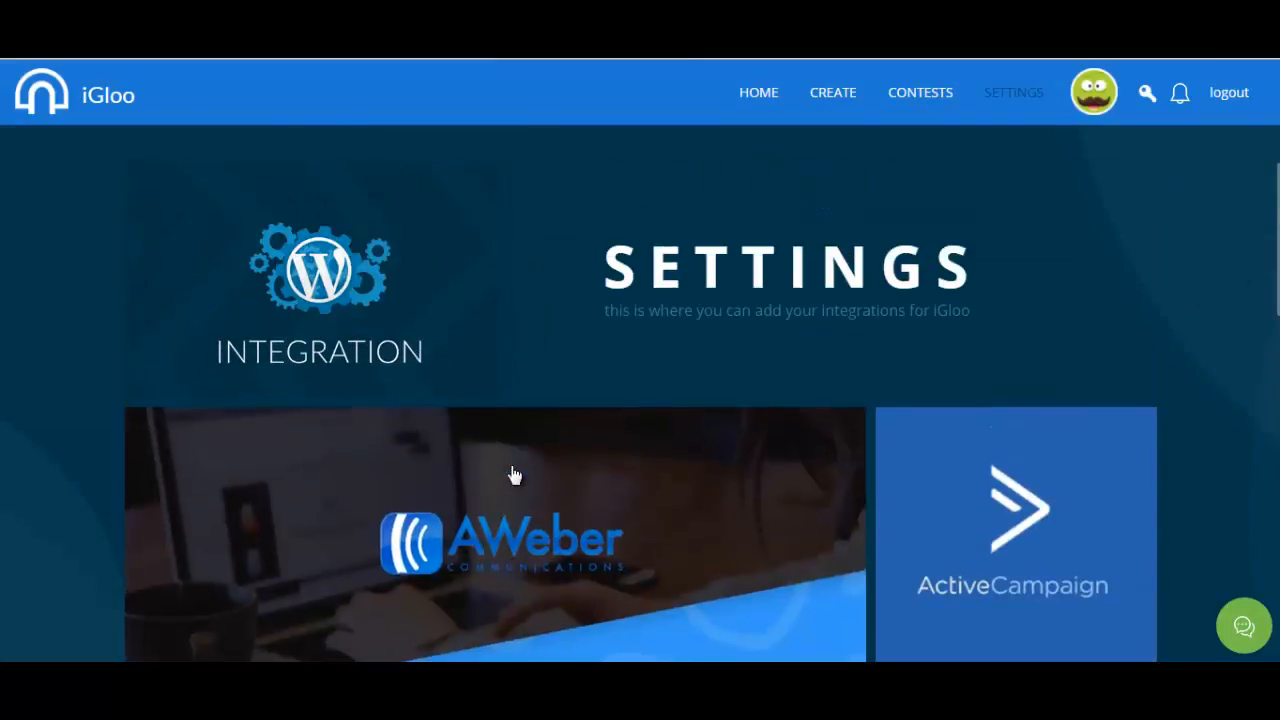
scroll(514, 474, "down", 1)
scroll(518, 463, "down", 6)
scroll(515, 463, "up", 3)
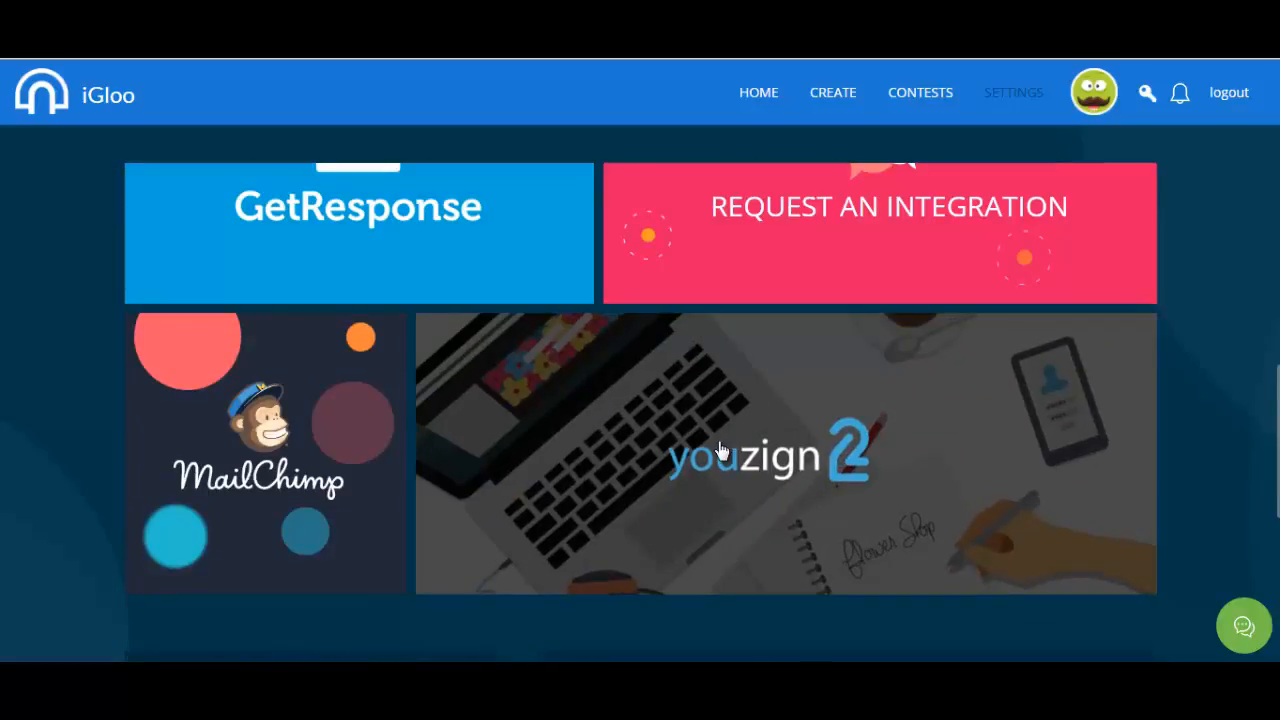
scroll(323, 480, "up", 2)
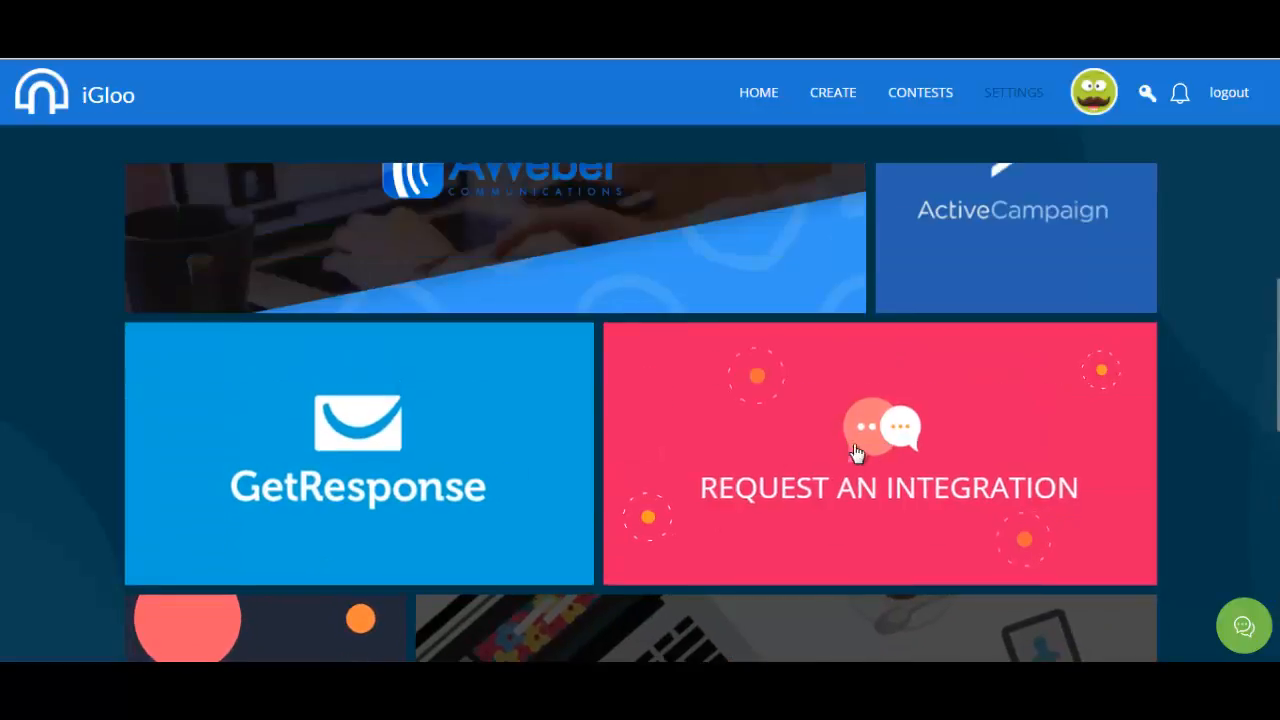
scroll(911, 457, "up", 3)
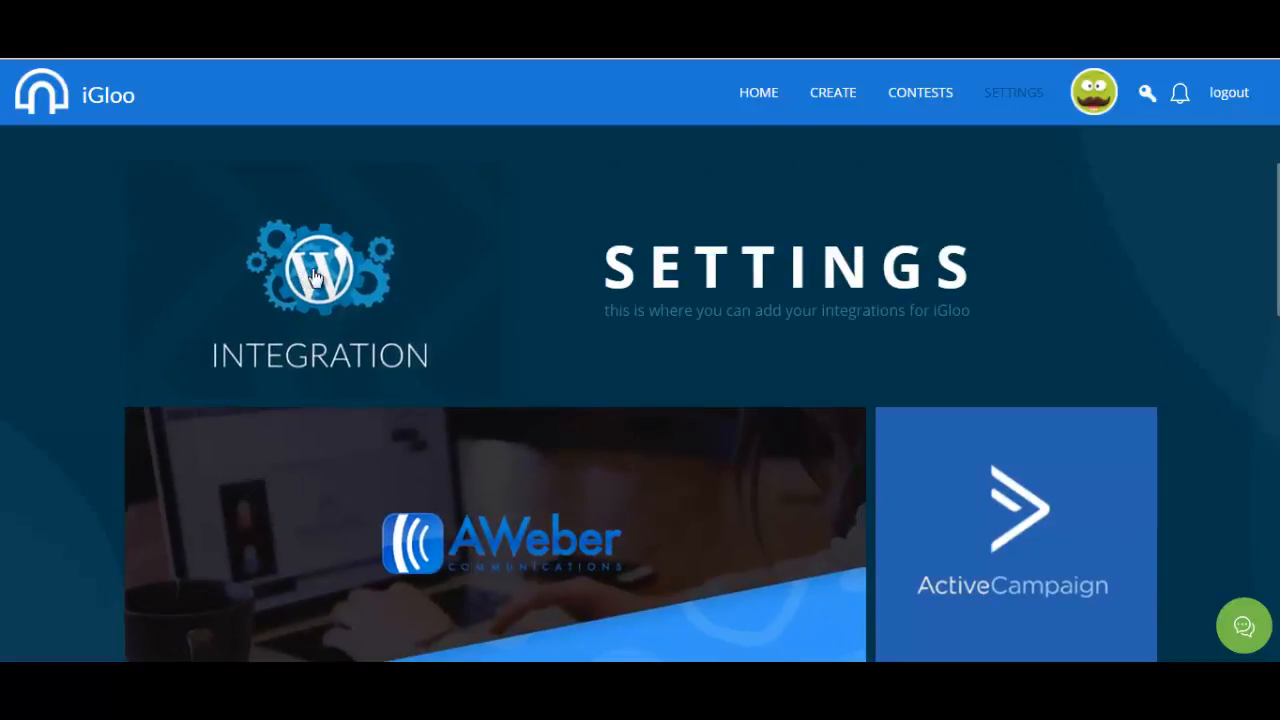
left_click(315, 275)
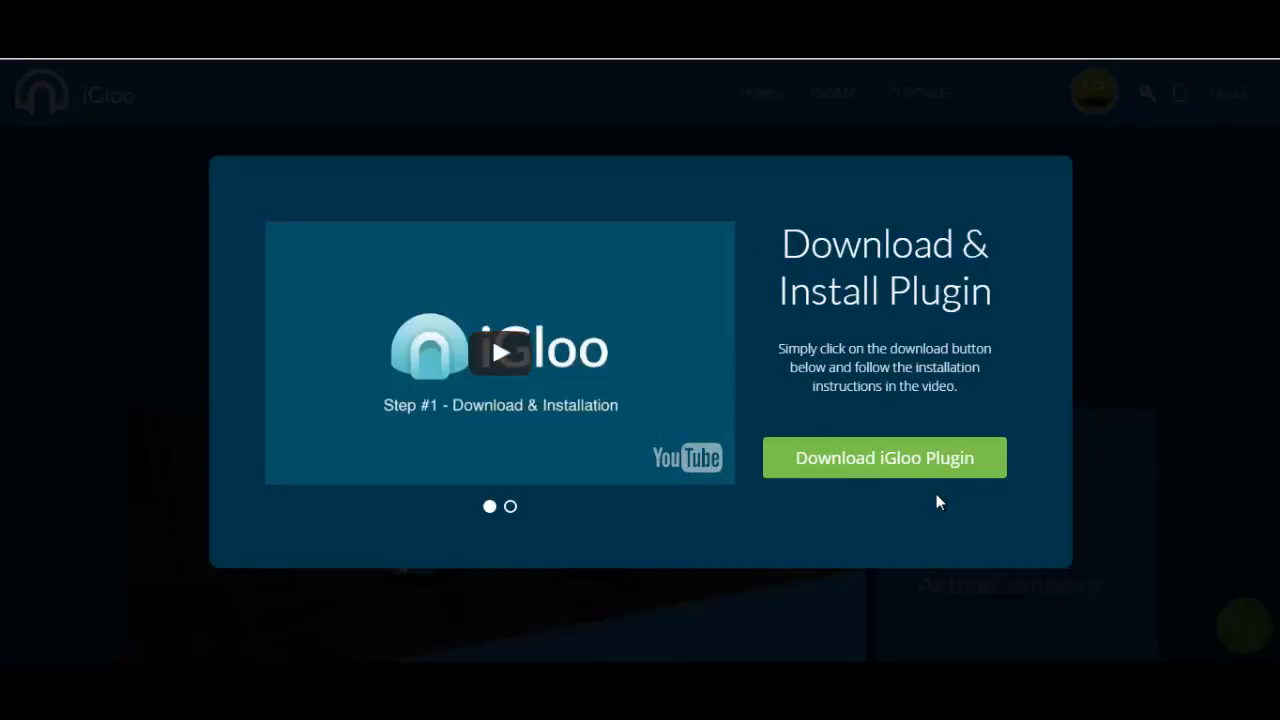
left_click(1121, 323)
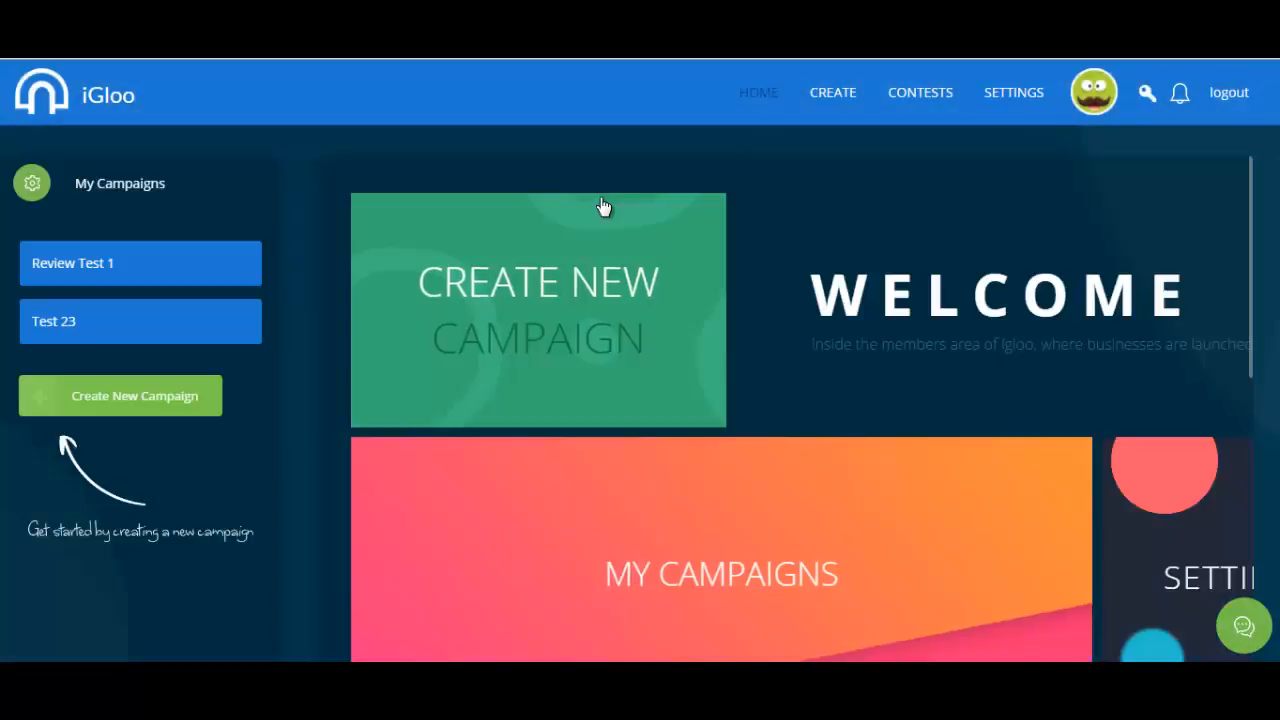
Add a new page to the Review Test 1 campaign and look over the Optin templates.
left_click(148, 266)
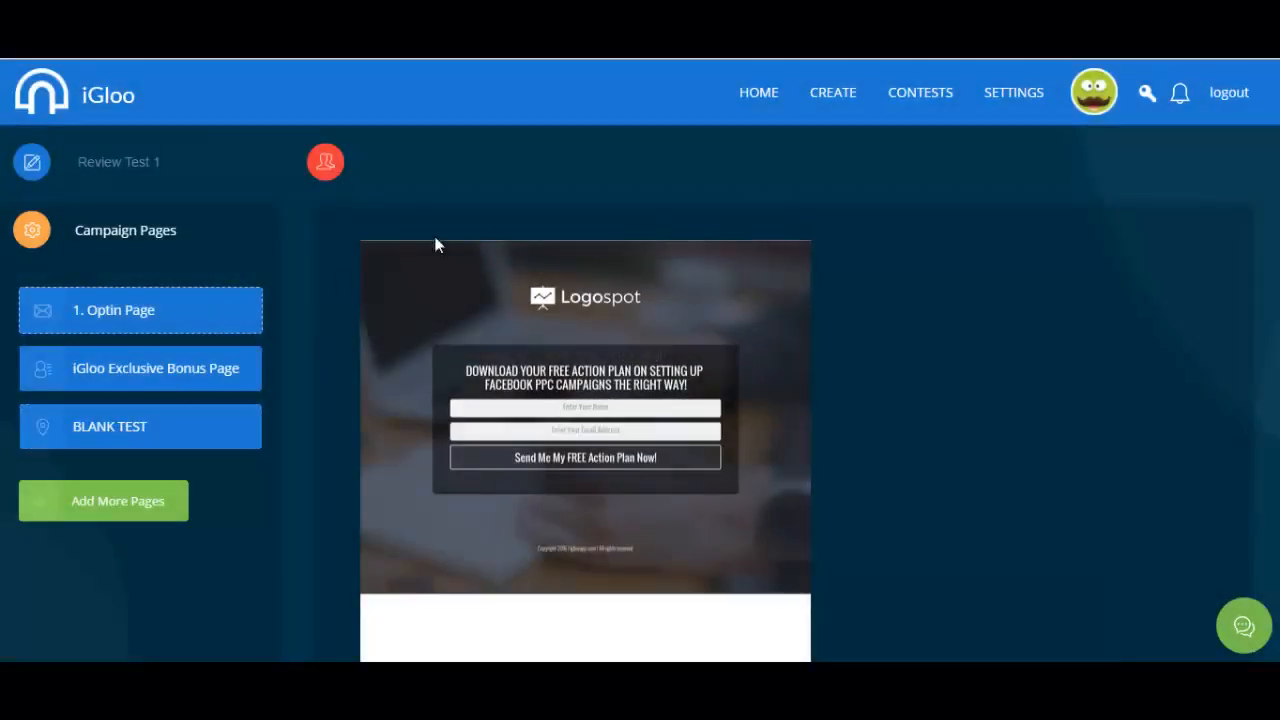
left_click(105, 505)
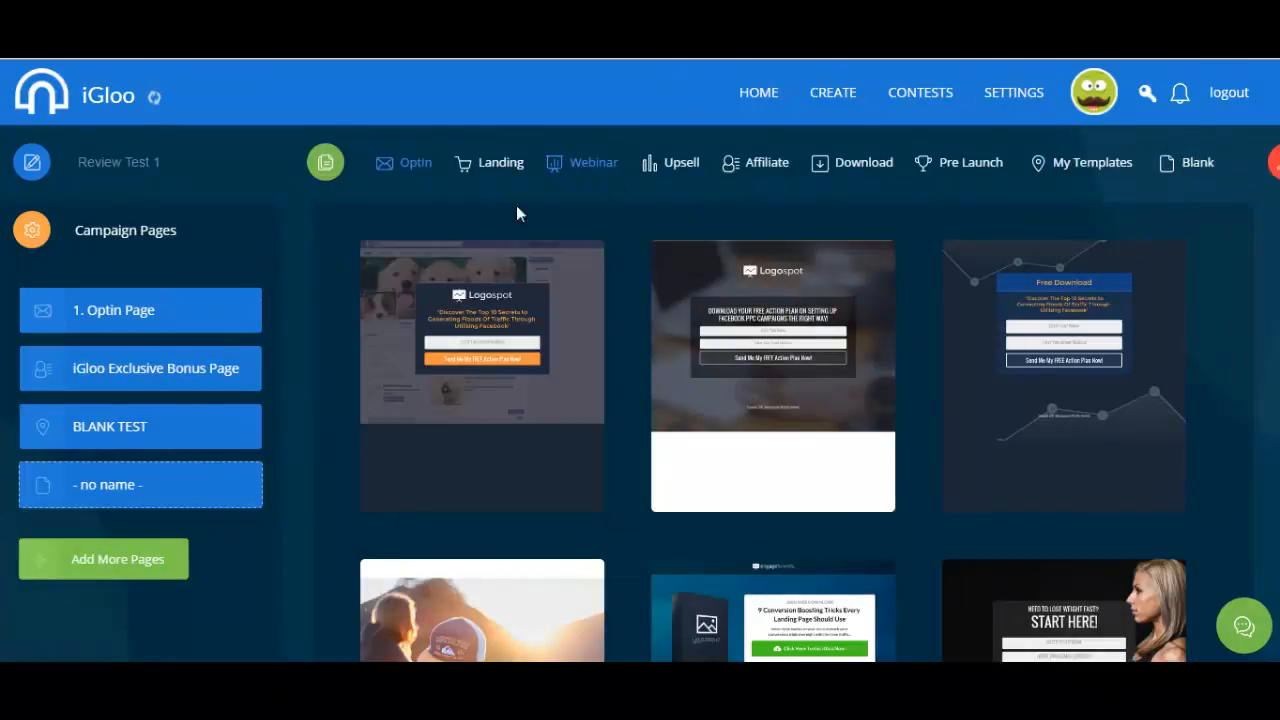
scroll(443, 331, "down", 3)
scroll(455, 340, "up", 3)
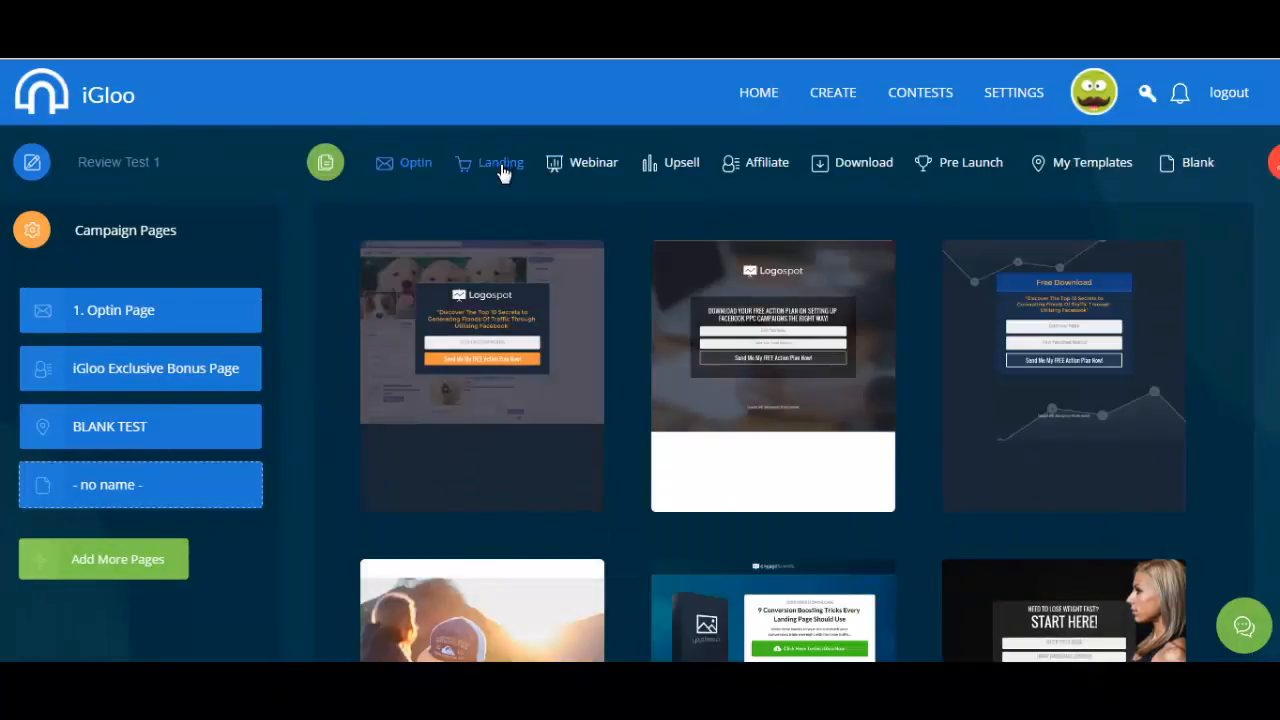
Browse the Landing, Webinar, Upsell, Affiliate, Download, Pre Launch and My Templates categories for the new page.
left_click(495, 165)
scroll(475, 407, "down", 5)
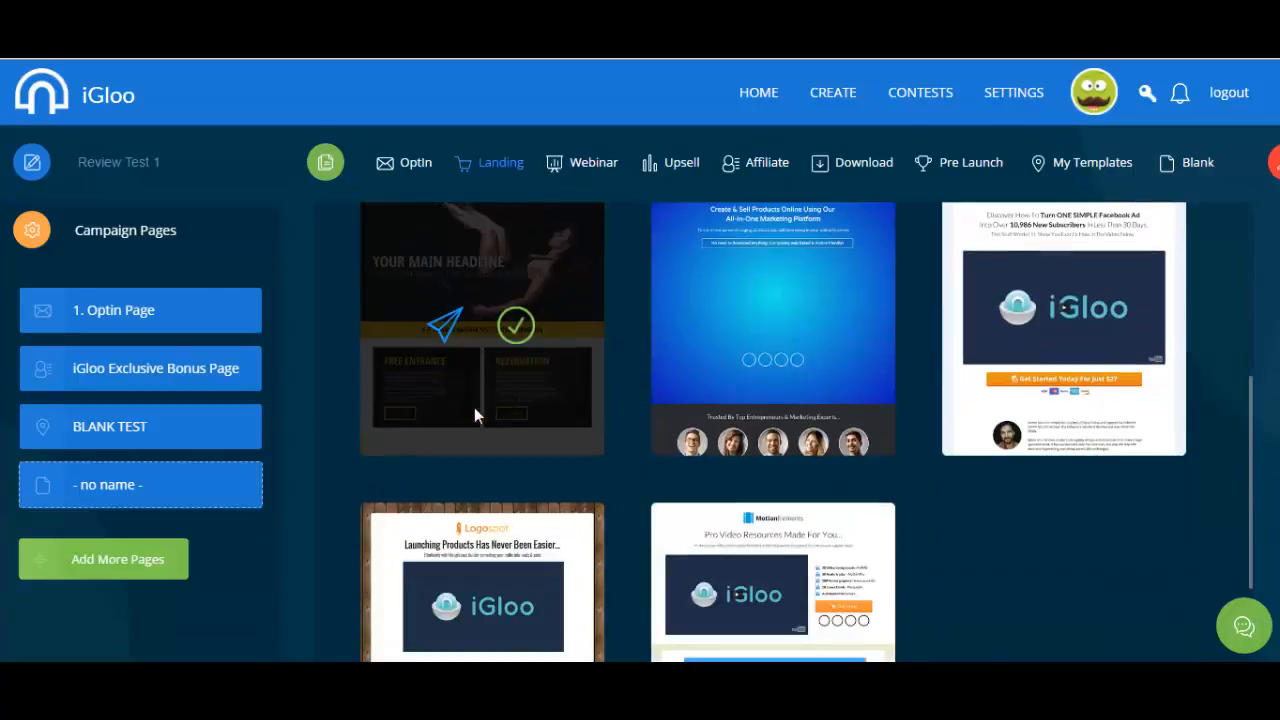
scroll(465, 415, "up", 5)
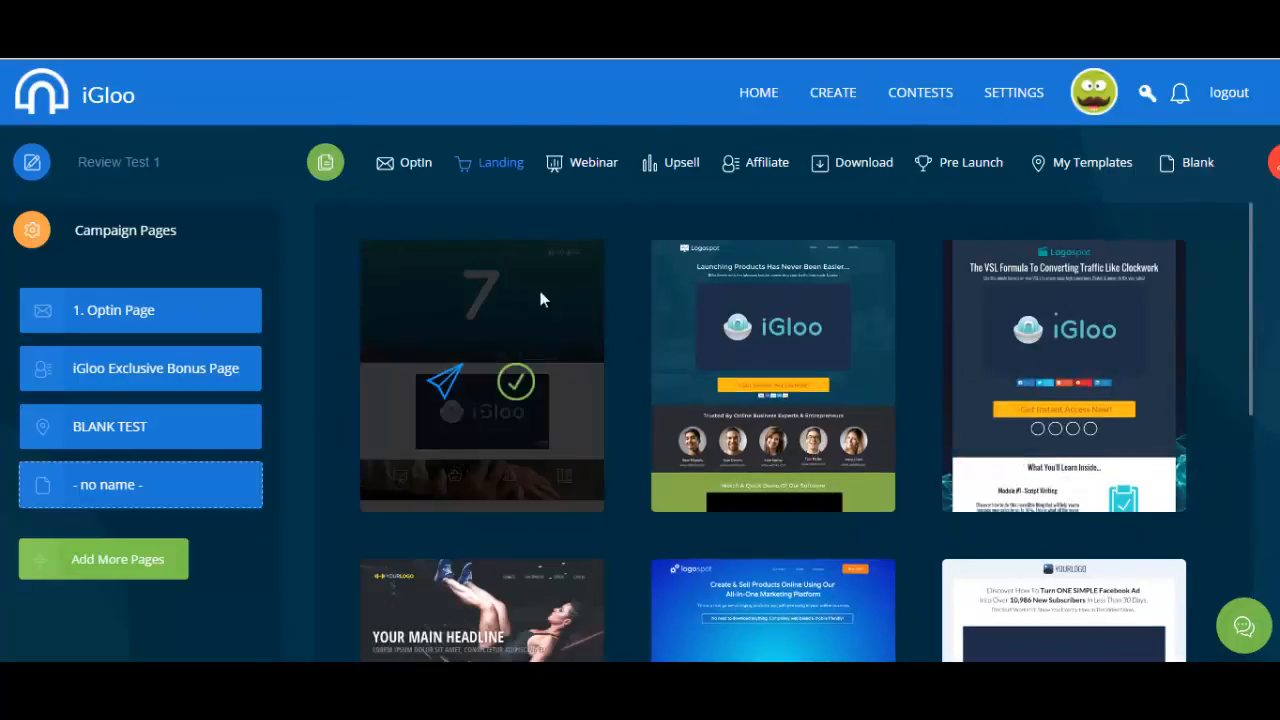
left_click(588, 170)
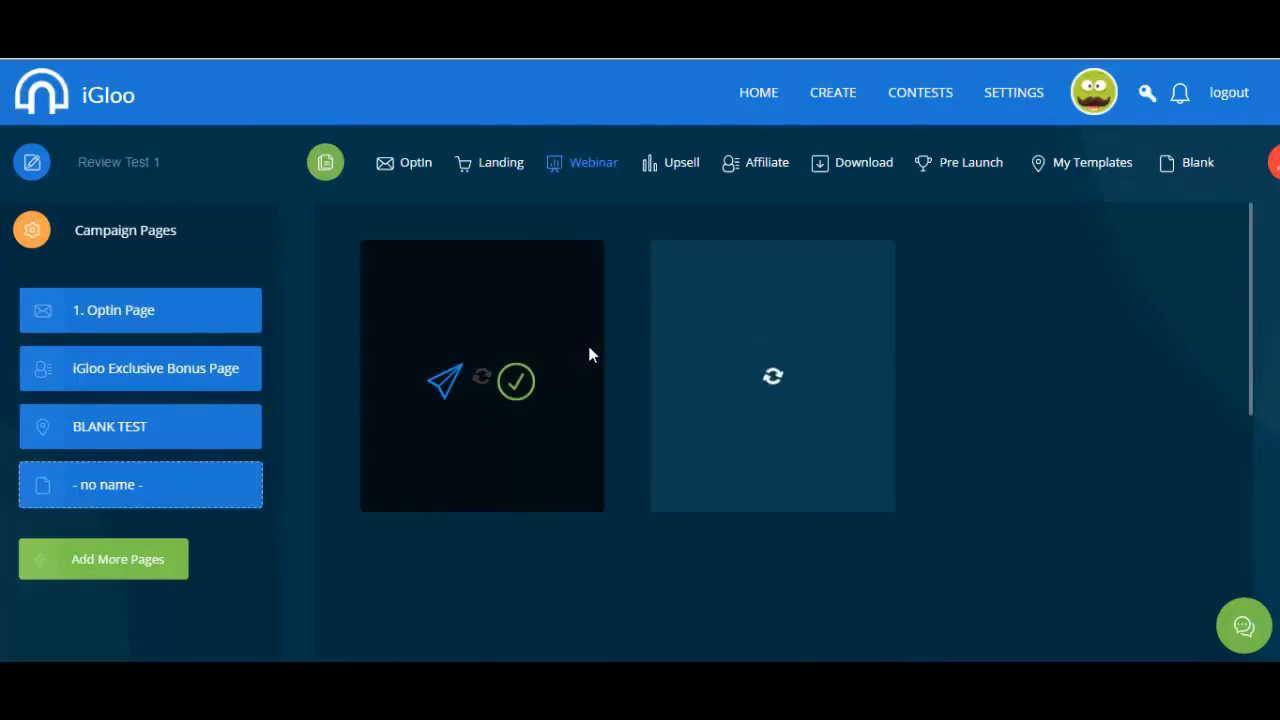
left_click(684, 158)
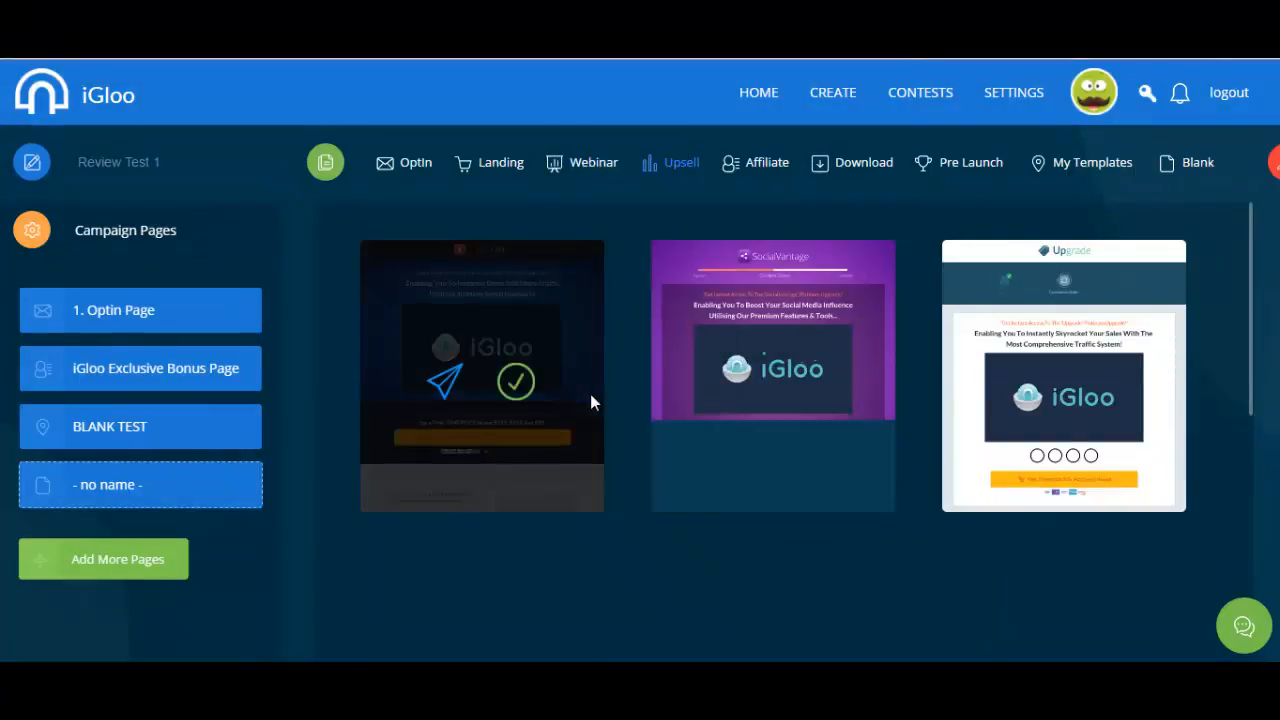
left_click(781, 168)
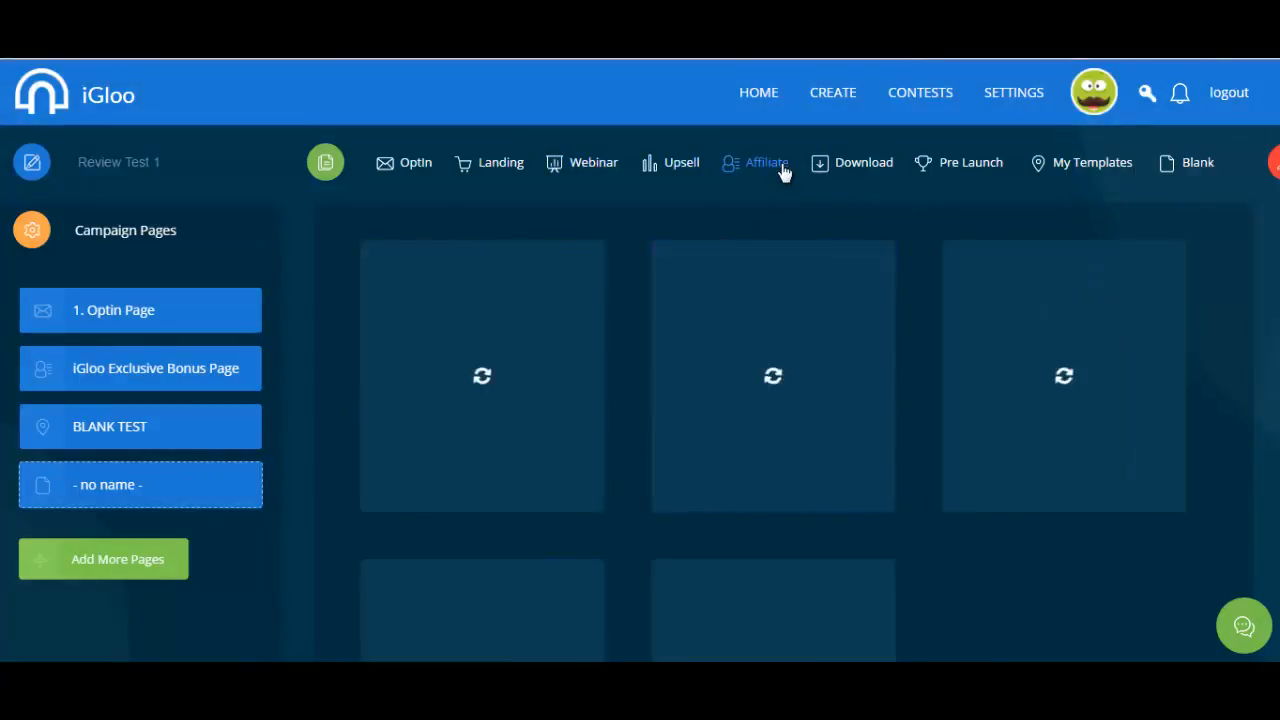
scroll(633, 456, "down", 1)
scroll(633, 456, "down", 1)
scroll(634, 450, "up", 2)
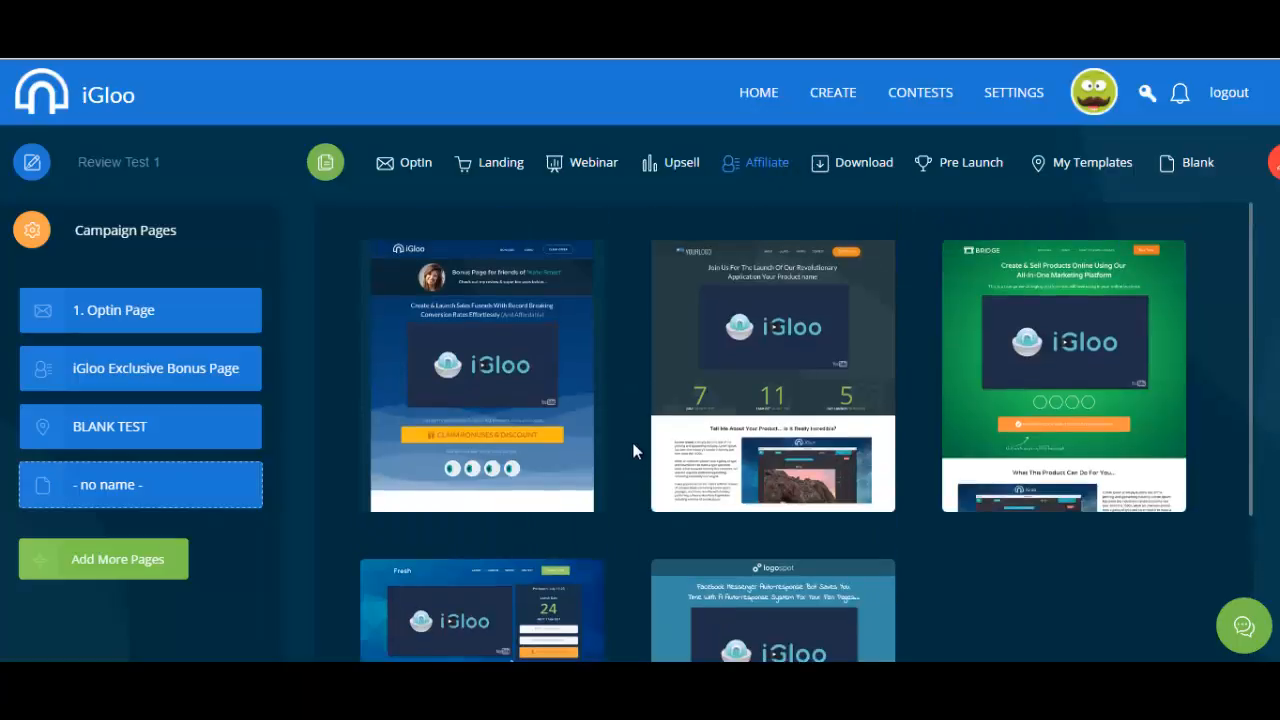
left_click(865, 174)
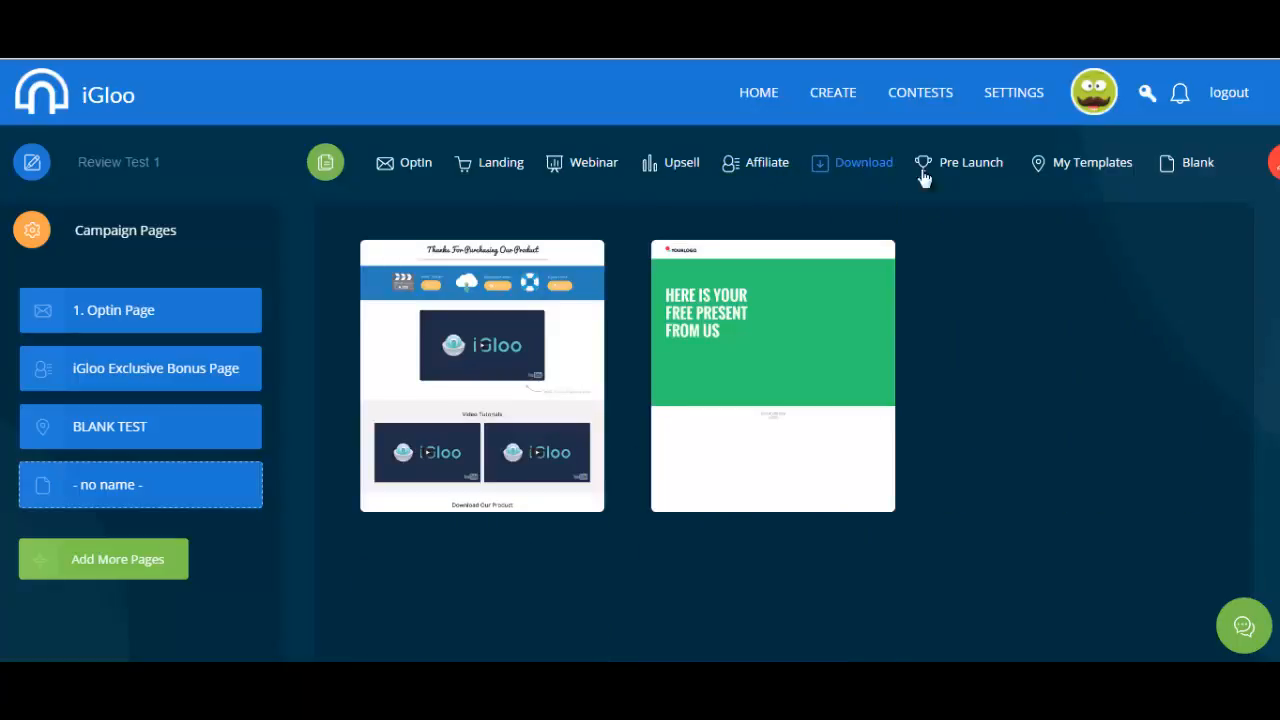
left_click(956, 176)
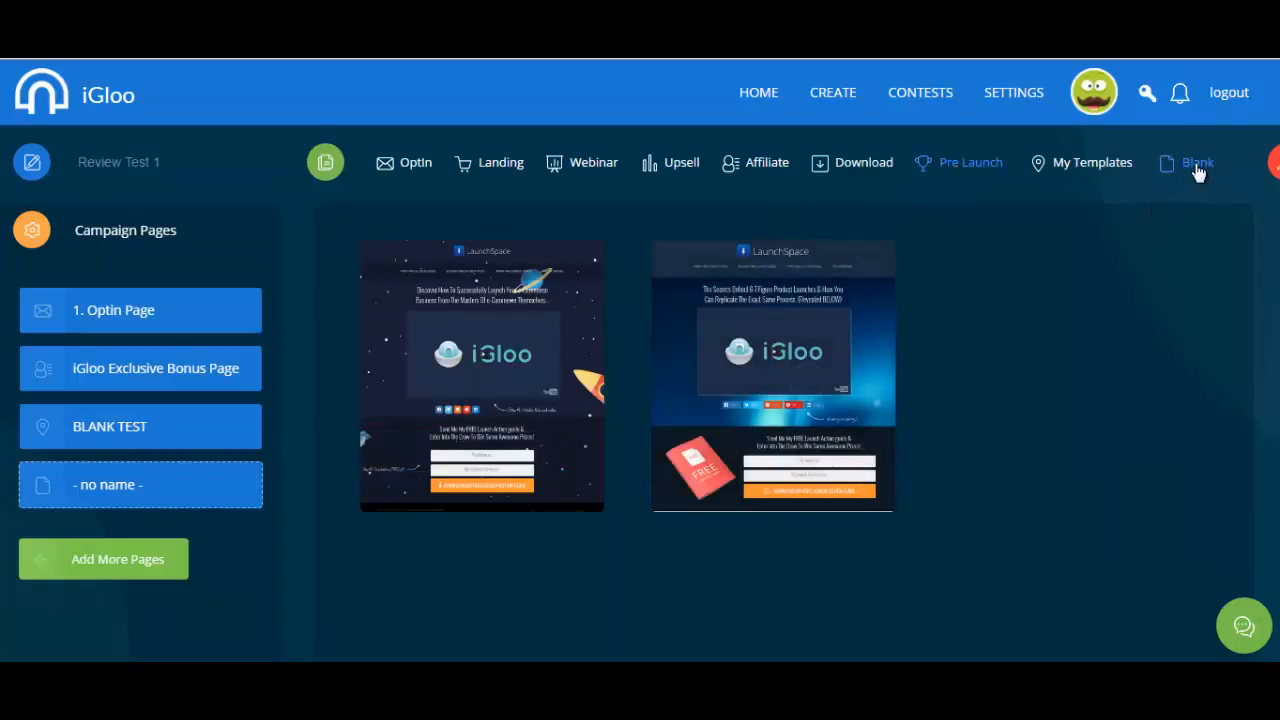
left_click(1095, 166)
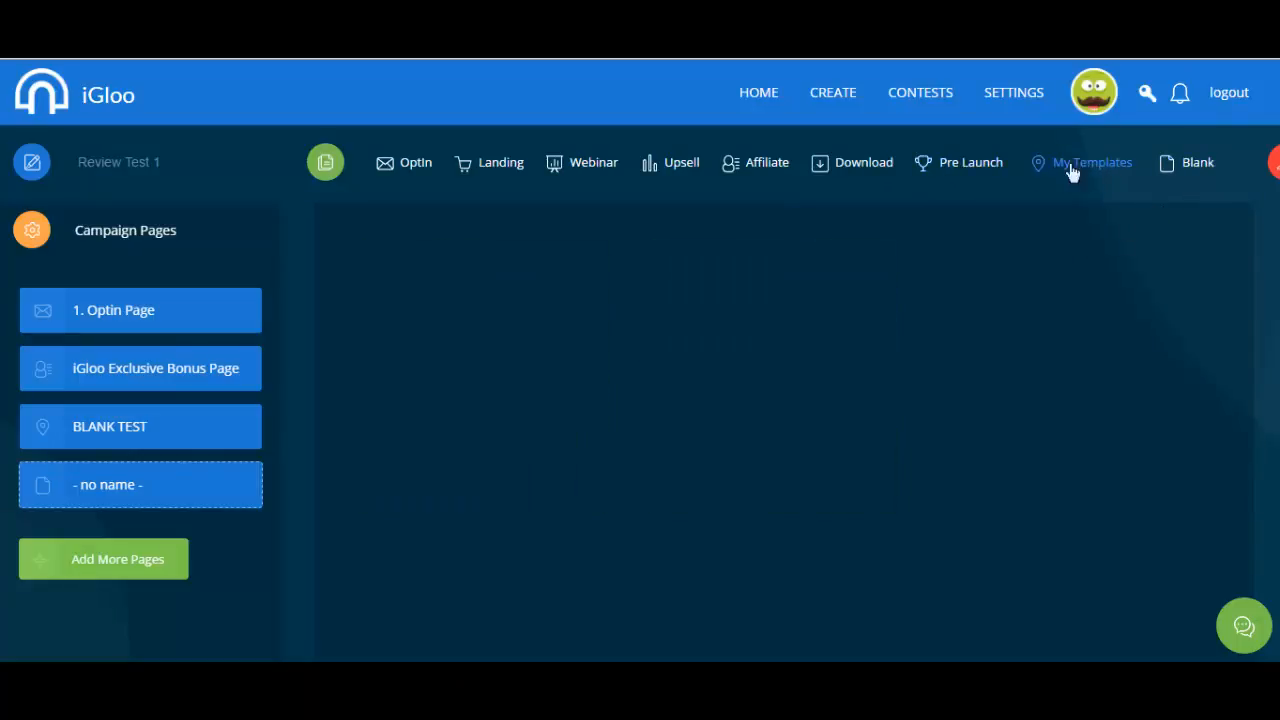
left_click(968, 170)
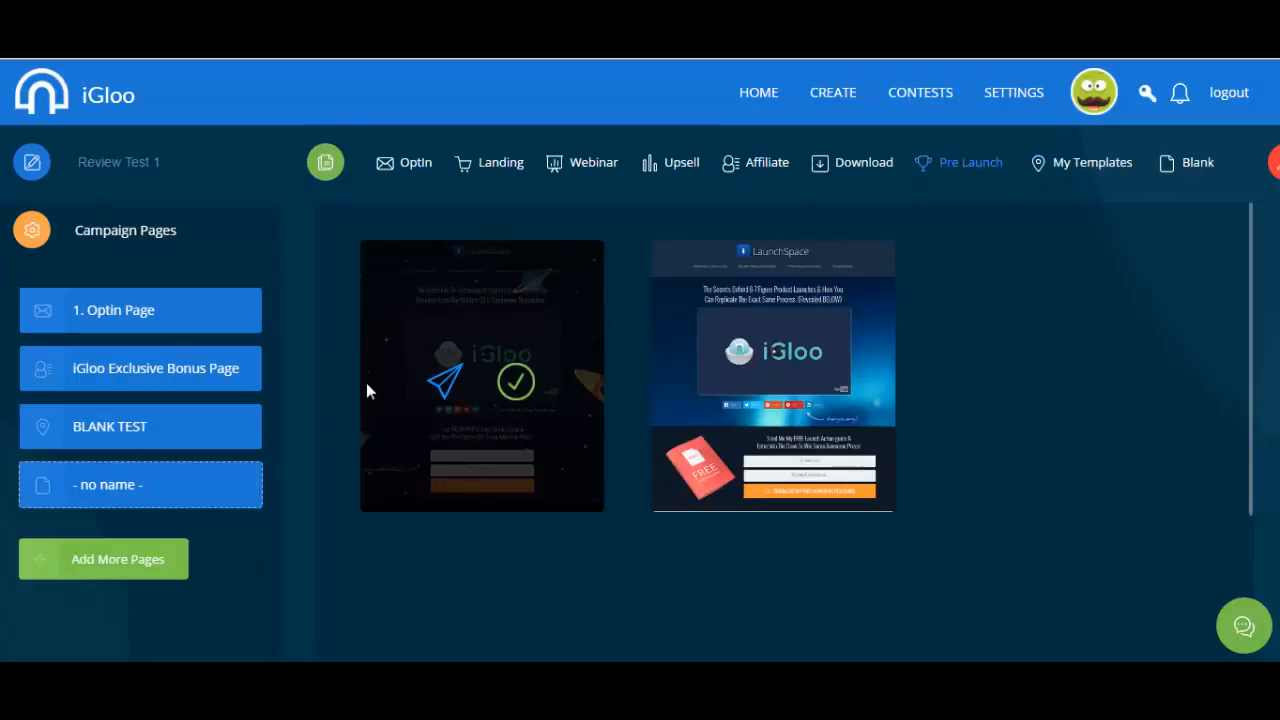